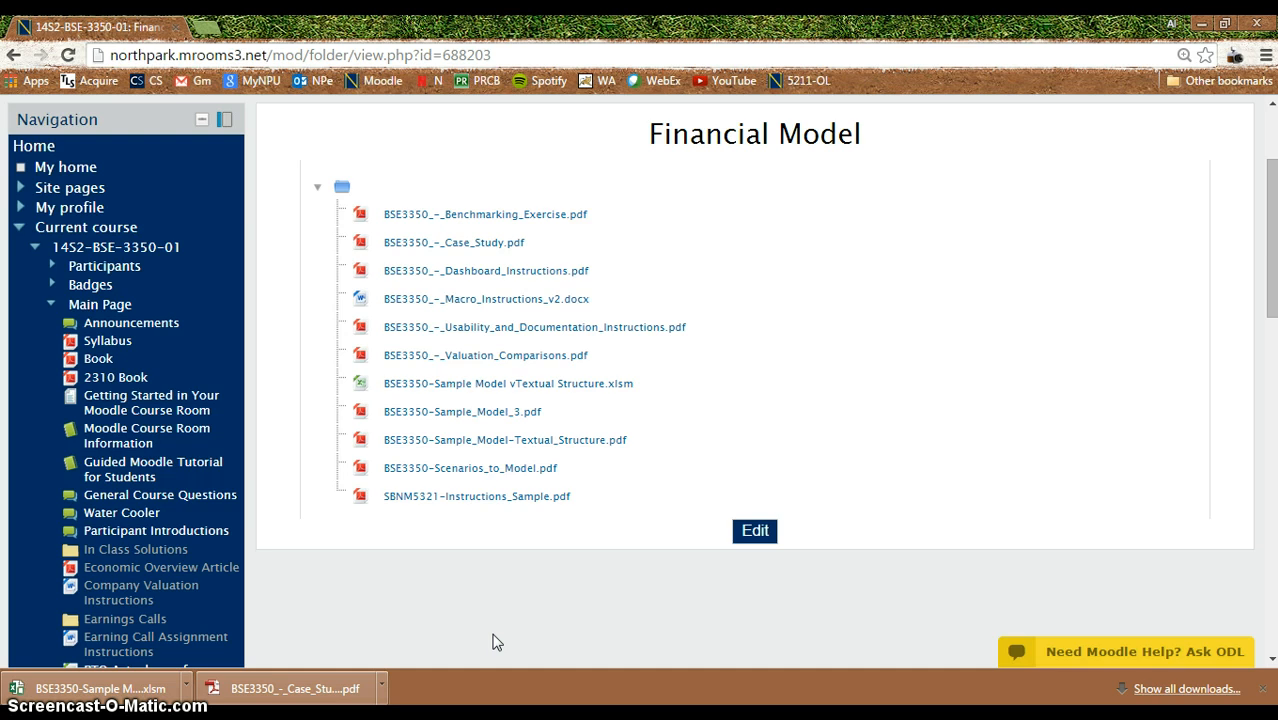
- Download BSE3350_-_Case_Study.pdf and BSE3350-Sample Model vTextual Structure.xlsm from the Financial Model folder to the Desktop
click(457, 243)
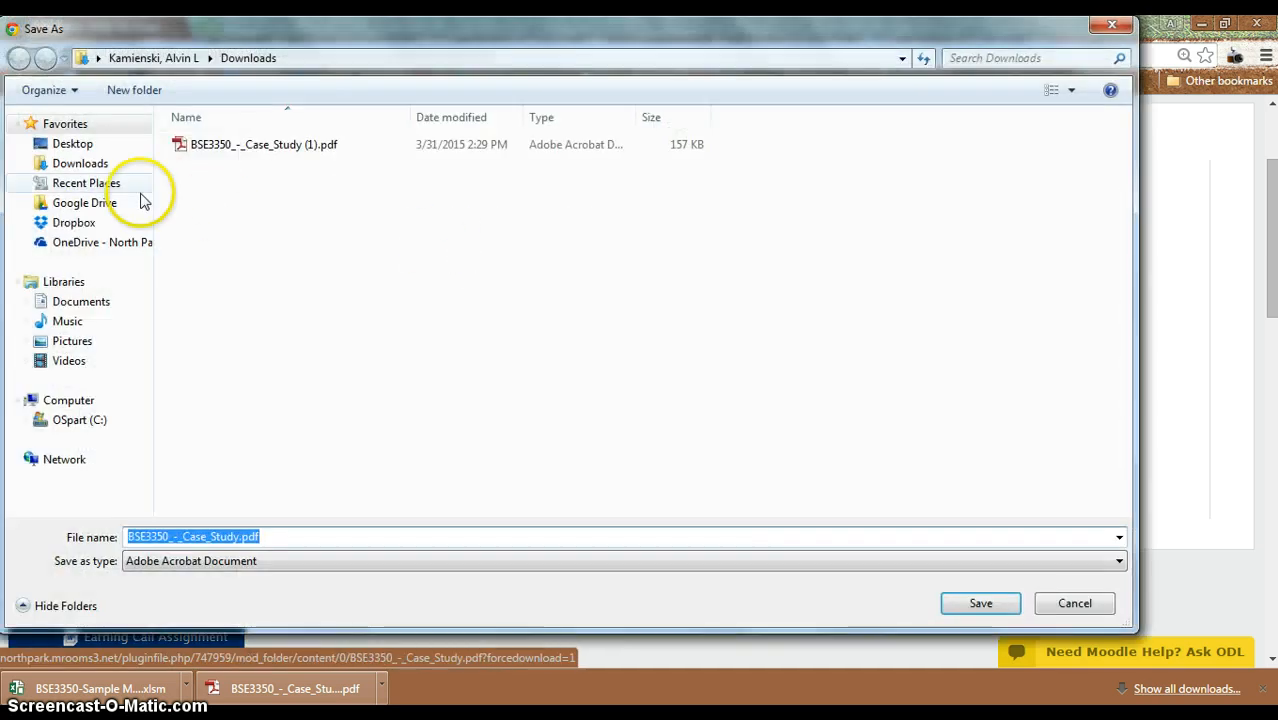
click(89, 146)
click(980, 603)
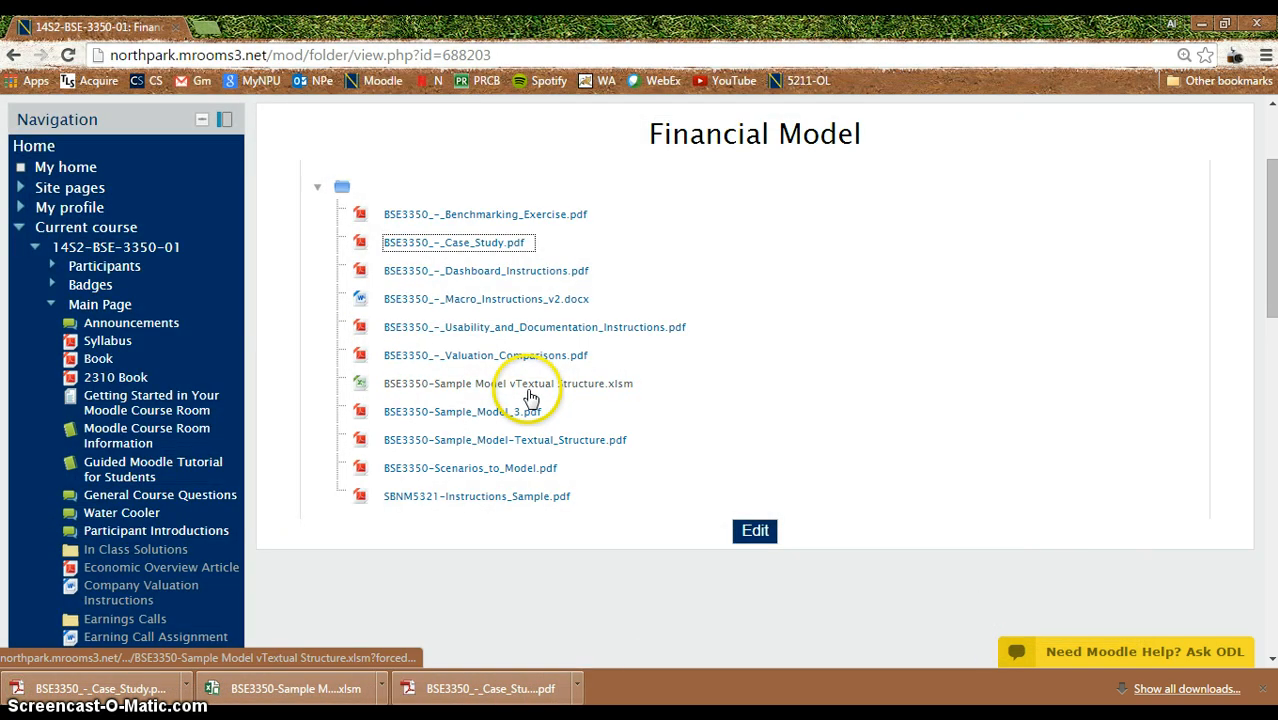
click(528, 390)
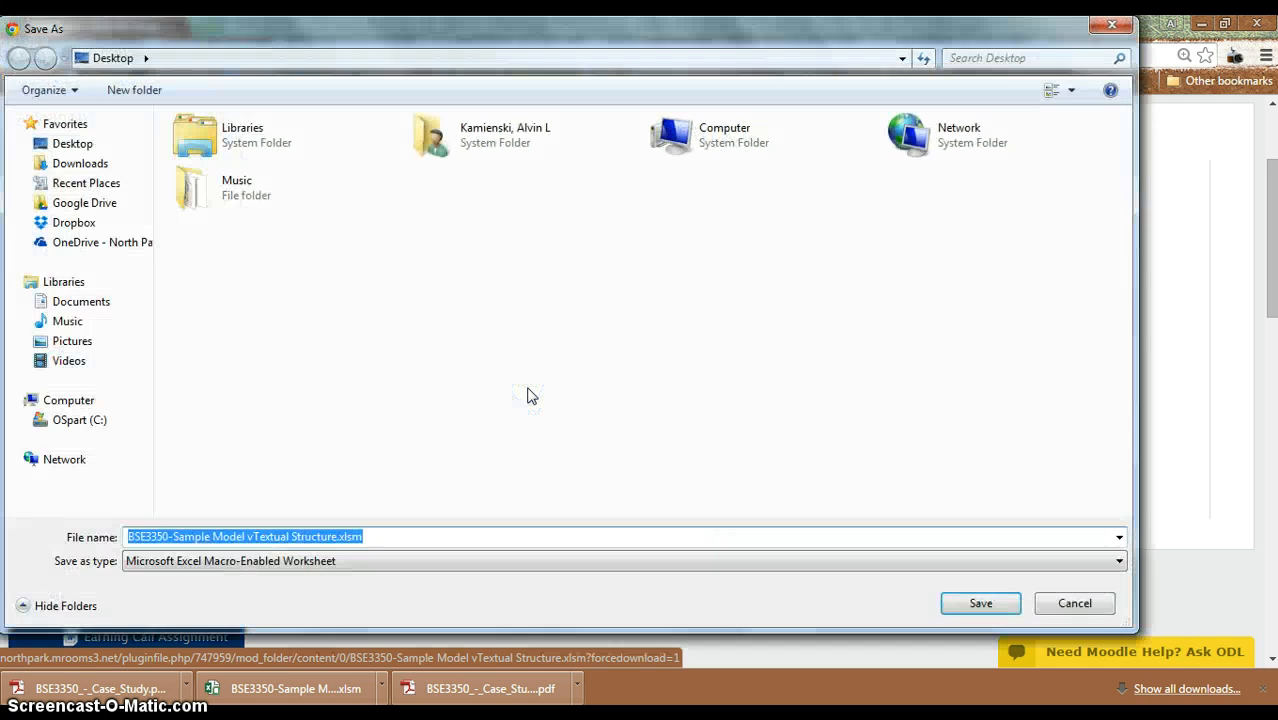
click(962, 602)
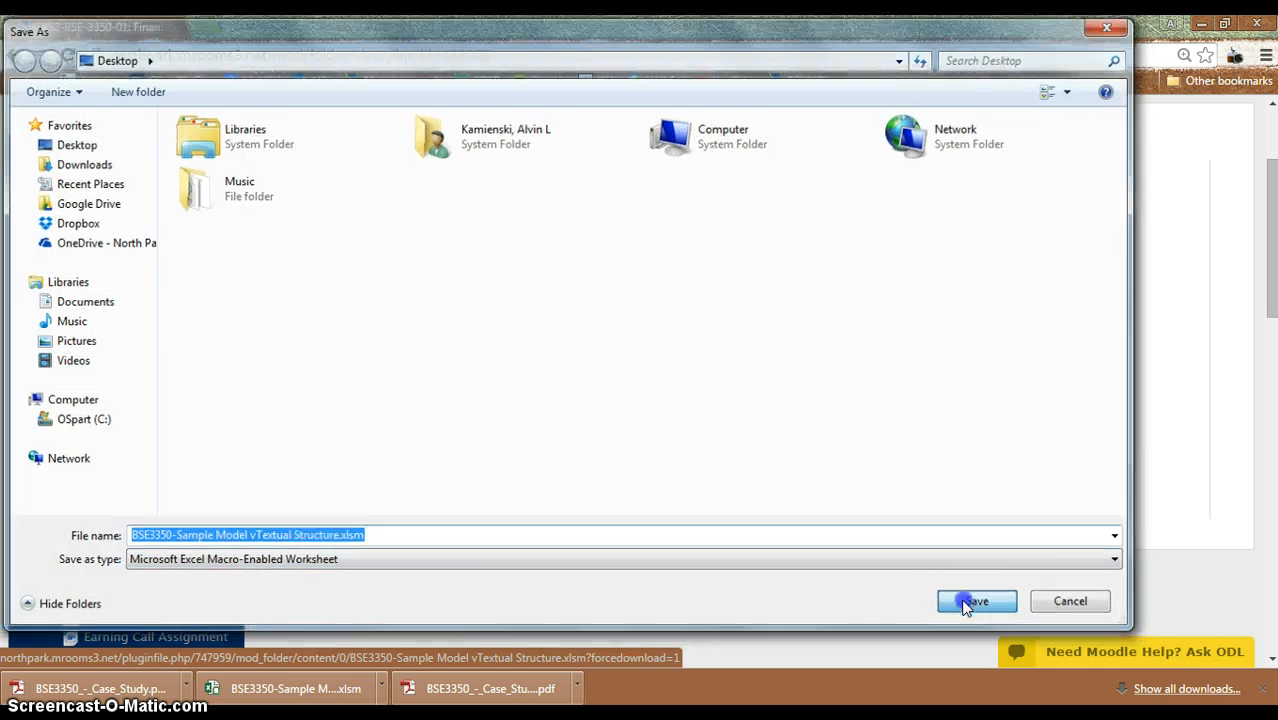
- Open the downloaded case study PDF from the desktop in Adobe Reader and maximize its window
key(super+d)
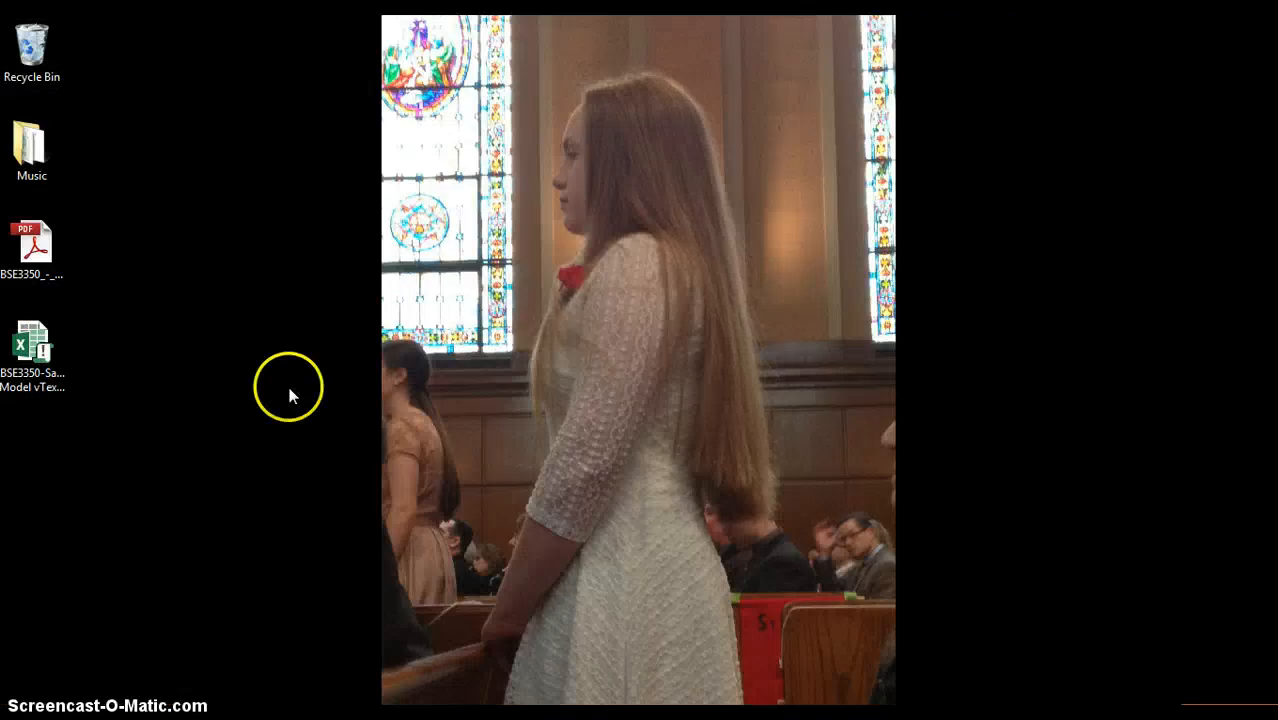
double_click(33, 254)
click(931, 228)
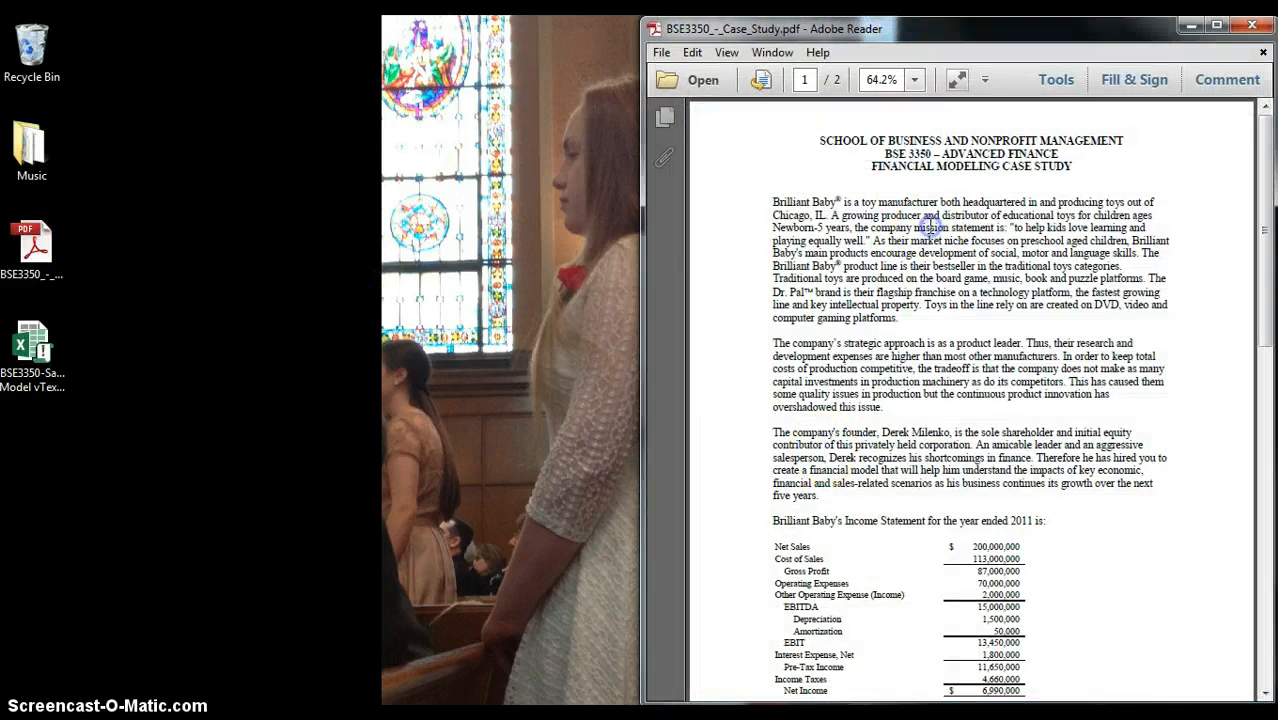
key(super+Up)
- Examine the case study's company background, income statement, balance sheet data and future projection assumptions across both pages
click(615, 399)
scroll(615, 399, down, 5)
scroll(615, 399, down, 5)
scroll(615, 399, up, 5)
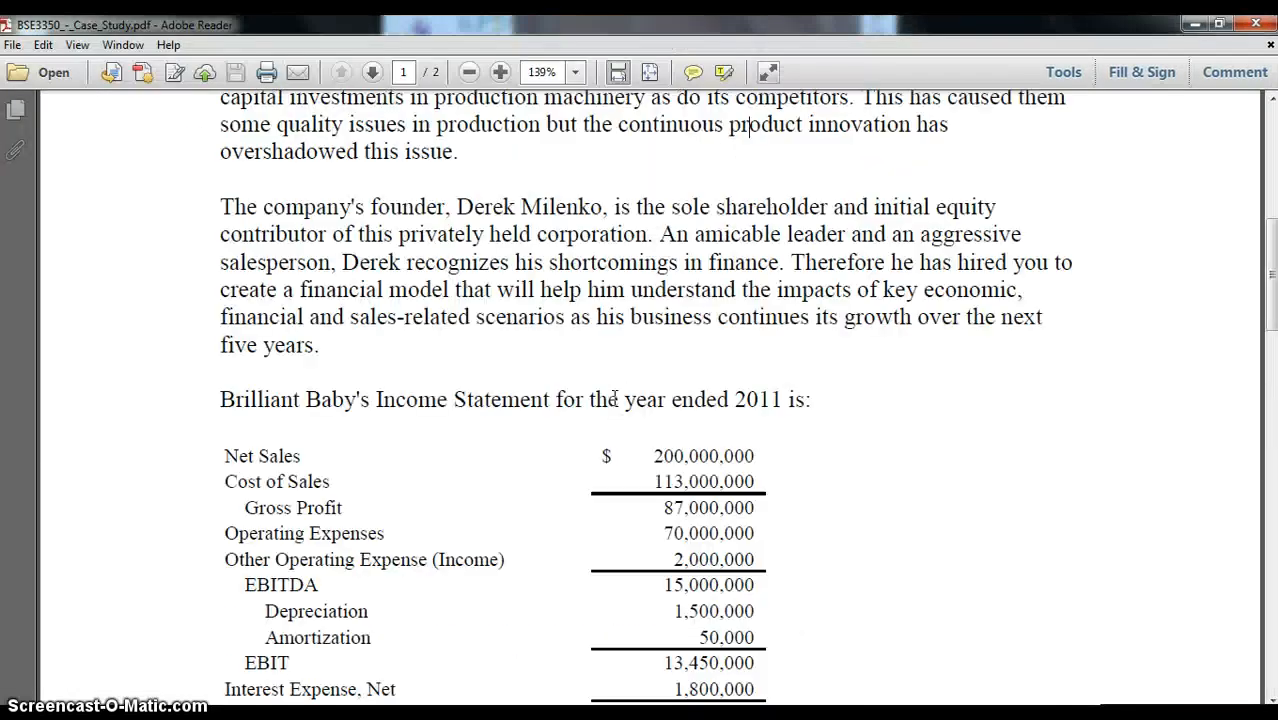
mouse_move(650, 452)
mouse_down()
mouse_move(643, 440)
mouse_move(676, 451)
mouse_move(639, 443)
mouse_up()
scroll(639, 443, down, 10)
scroll(639, 443, up, 15)
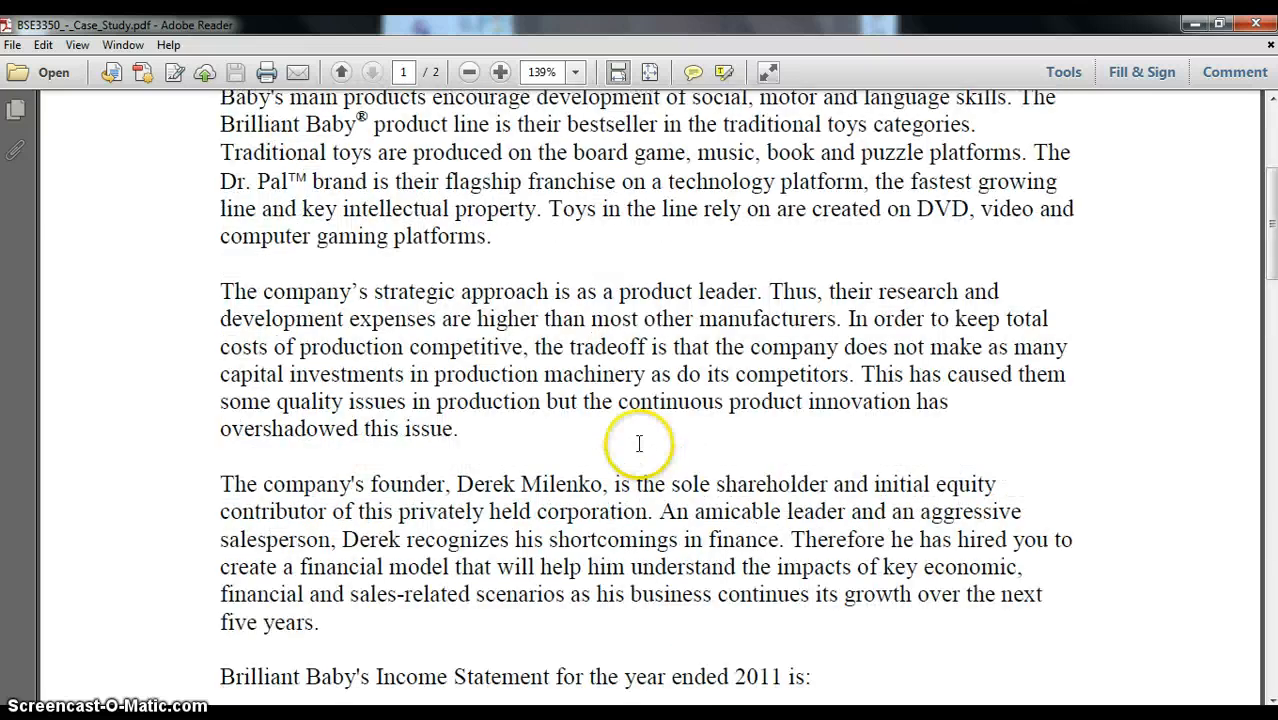
scroll(650, 479, down, 5)
scroll(653, 481, down, 5)
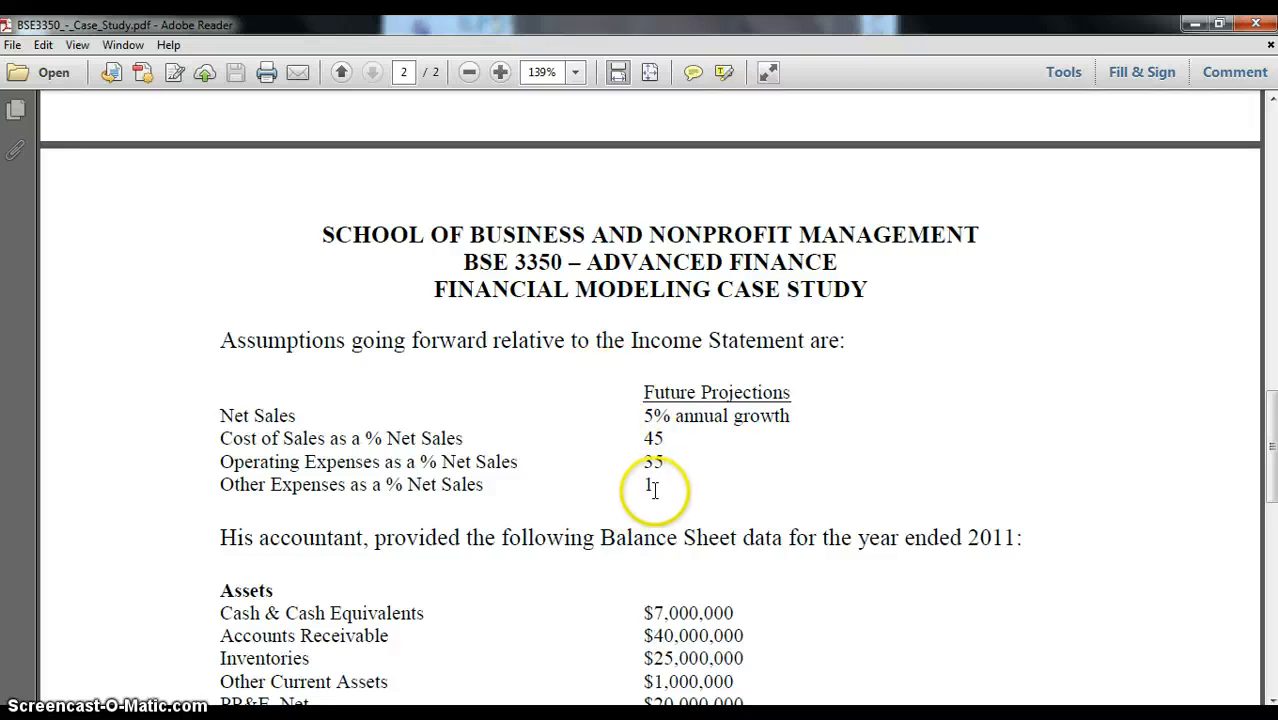
scroll(625, 613, down, 5)
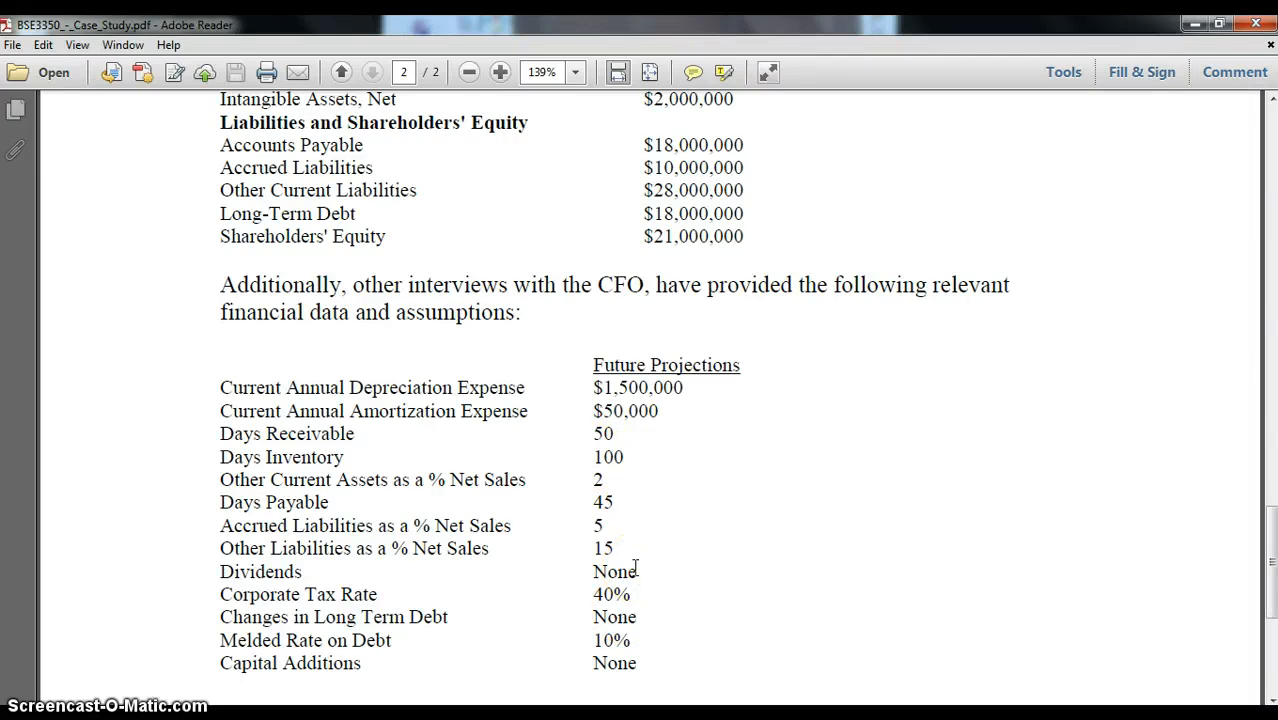
- Open the downloaded sample model workbook from the desktop in Excel and enable editing
click(1271, 713)
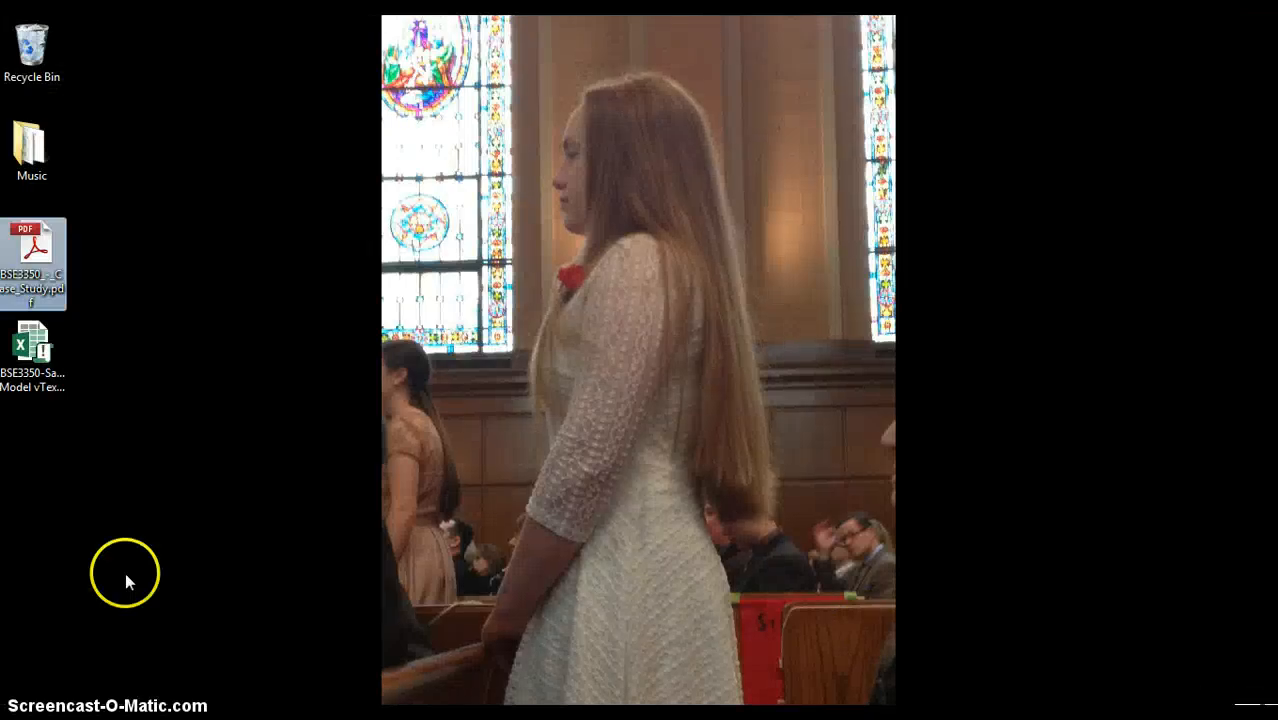
double_click(34, 356)
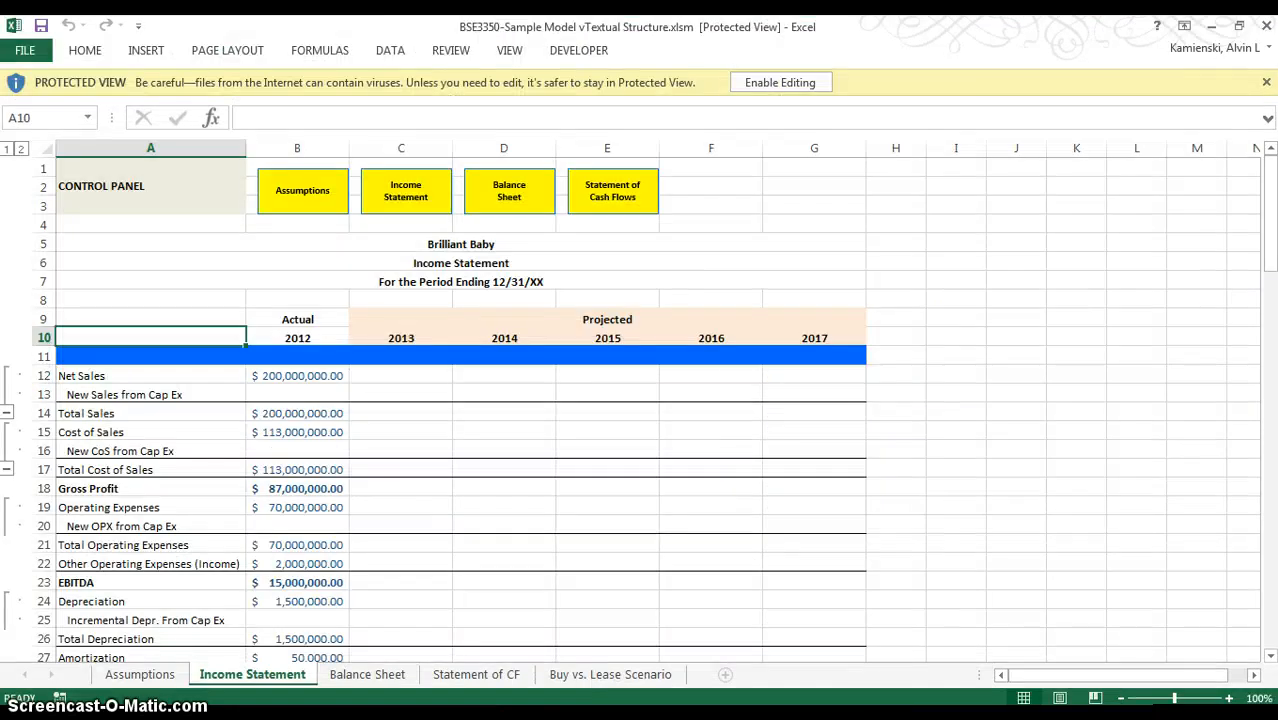
click(753, 81)
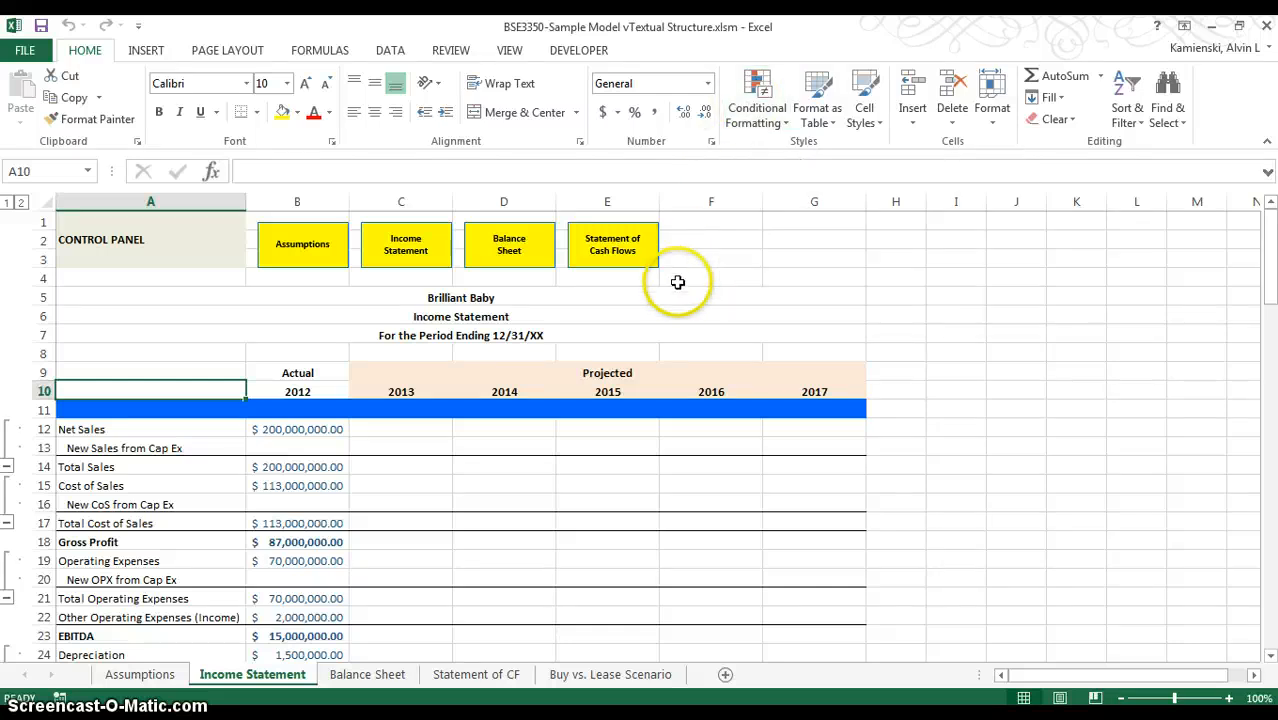
- Save the workbook to the Desktop as a macro-enabled copy named BSE3350, the author's surname and Model-033115, separated by hyphens
key(alt+f)
key(a)
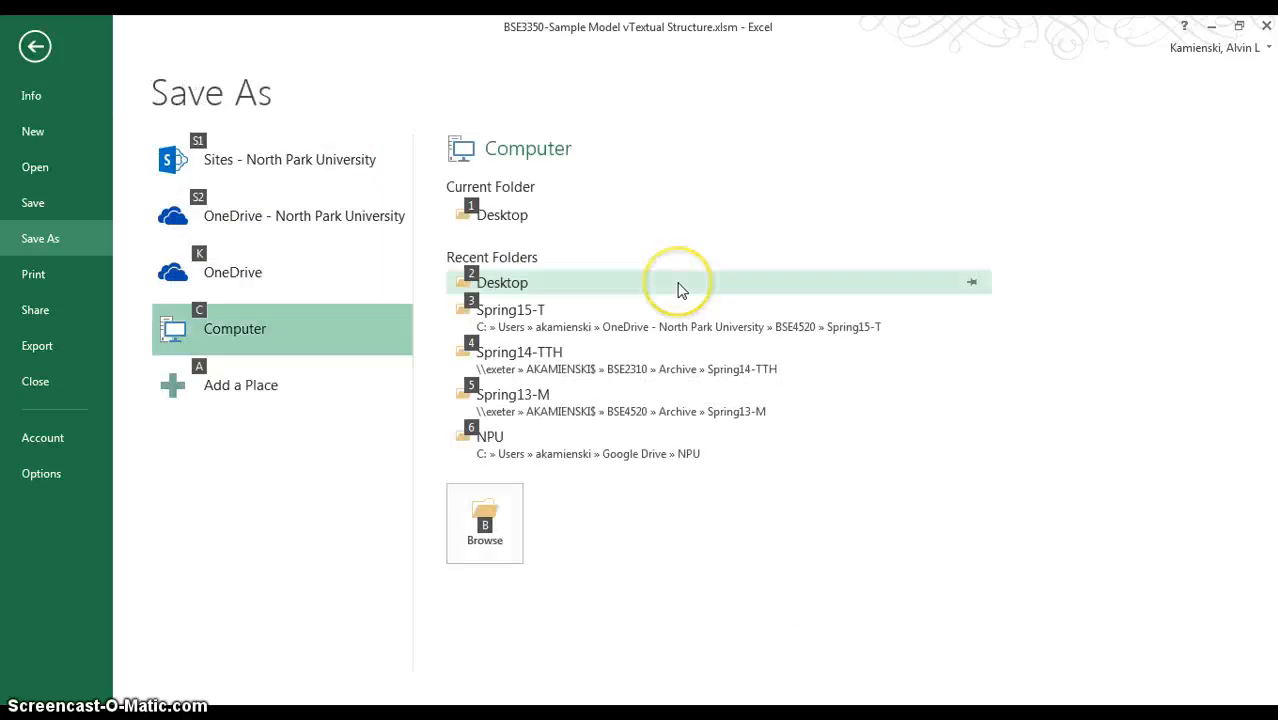
click(677, 289)
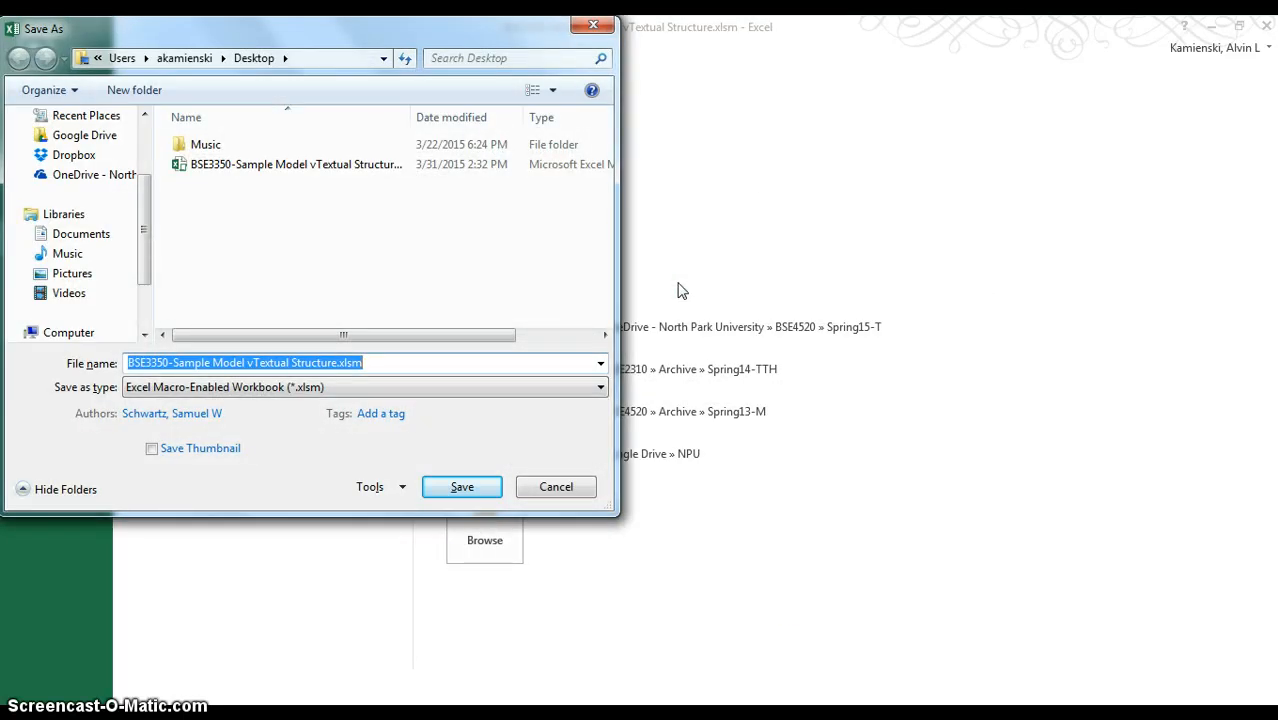
key(Right)
key(shift+Left)
key(shift+Left)
key(shift+Left)
key(shift+Left)
key(shift+Left)
key(shift+Left)
key(shift+Left)
key(shift+Left)
key(shift+Left)
key(shift+Left)
key(shift+Left)
key(shift+Left)
key(shift+Left)
key(shift+Left)
key(shift+Left)
key(shift+Left)
key(shift+Left)
key(shift+Left)
key(shift+Left)
key(shift+Left)
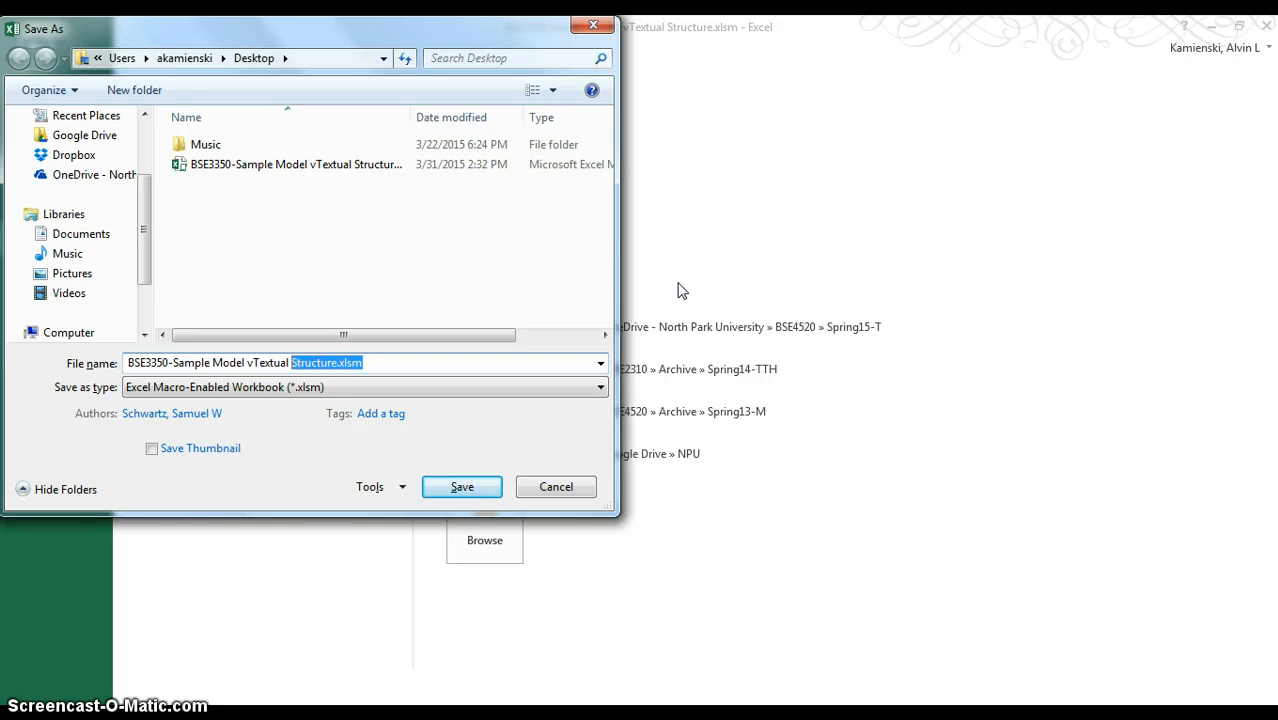
text(Kamienski-Model-03)
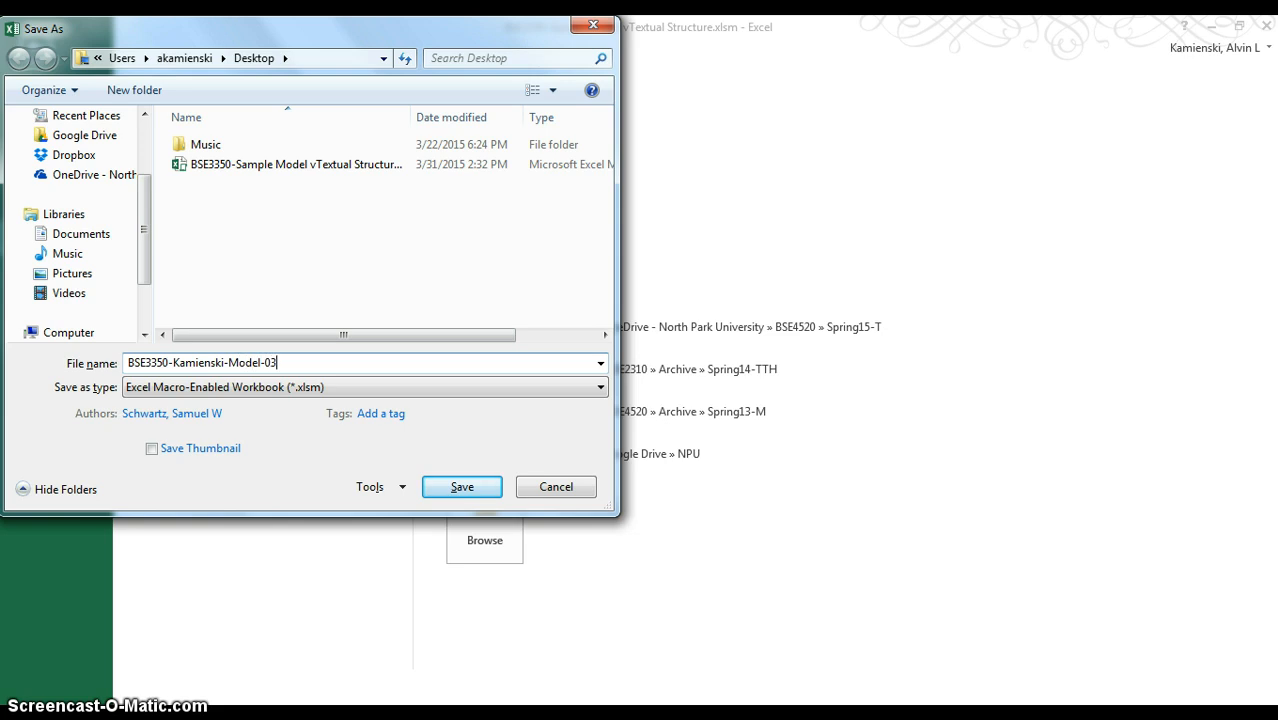
text(3115)
key(Return)
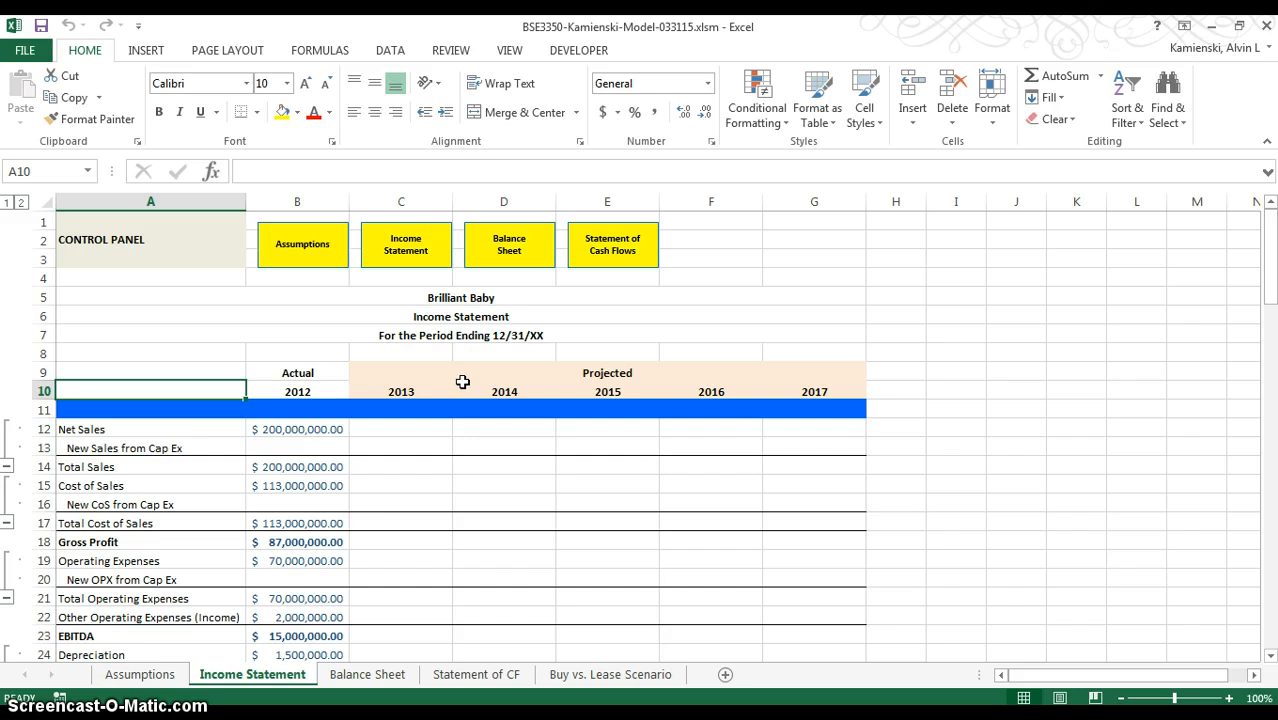
- Group the Assumptions, Income Statement, Balance Sheet and Statement of CF sheets with Assumptions active
key(ctrl+Page_Up)
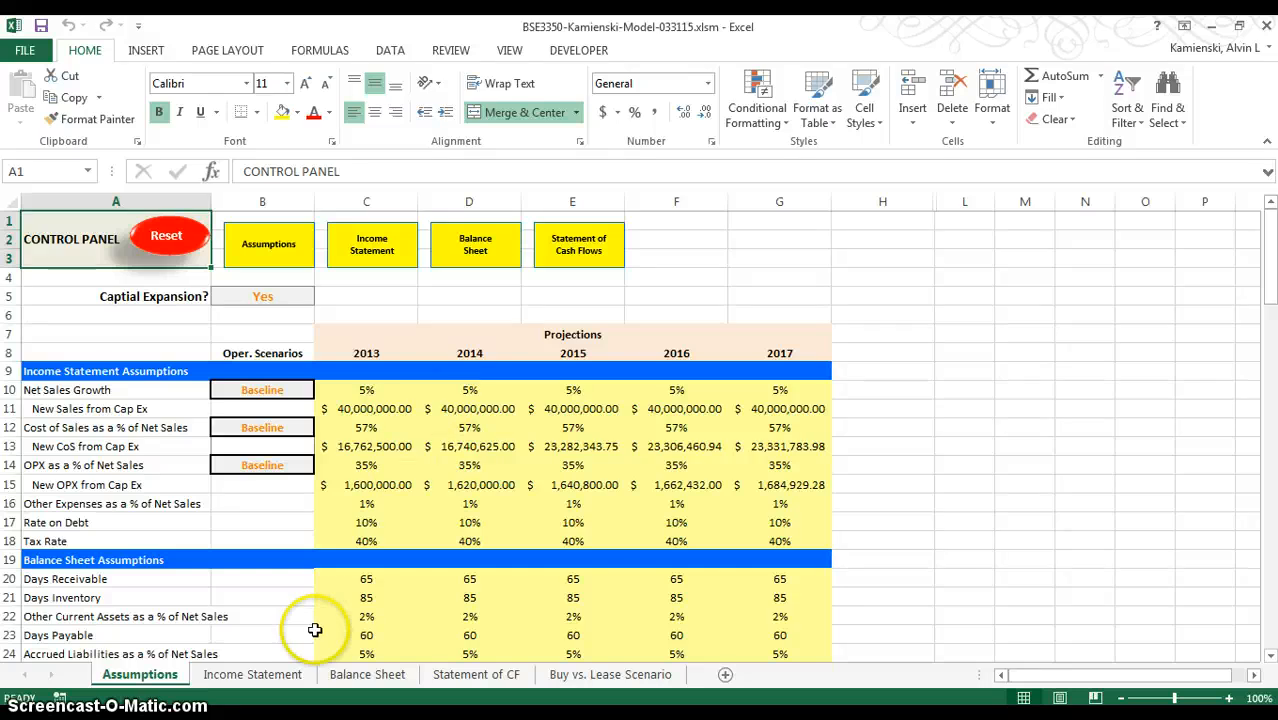
click(263, 676)
ctrl+click(260, 677)
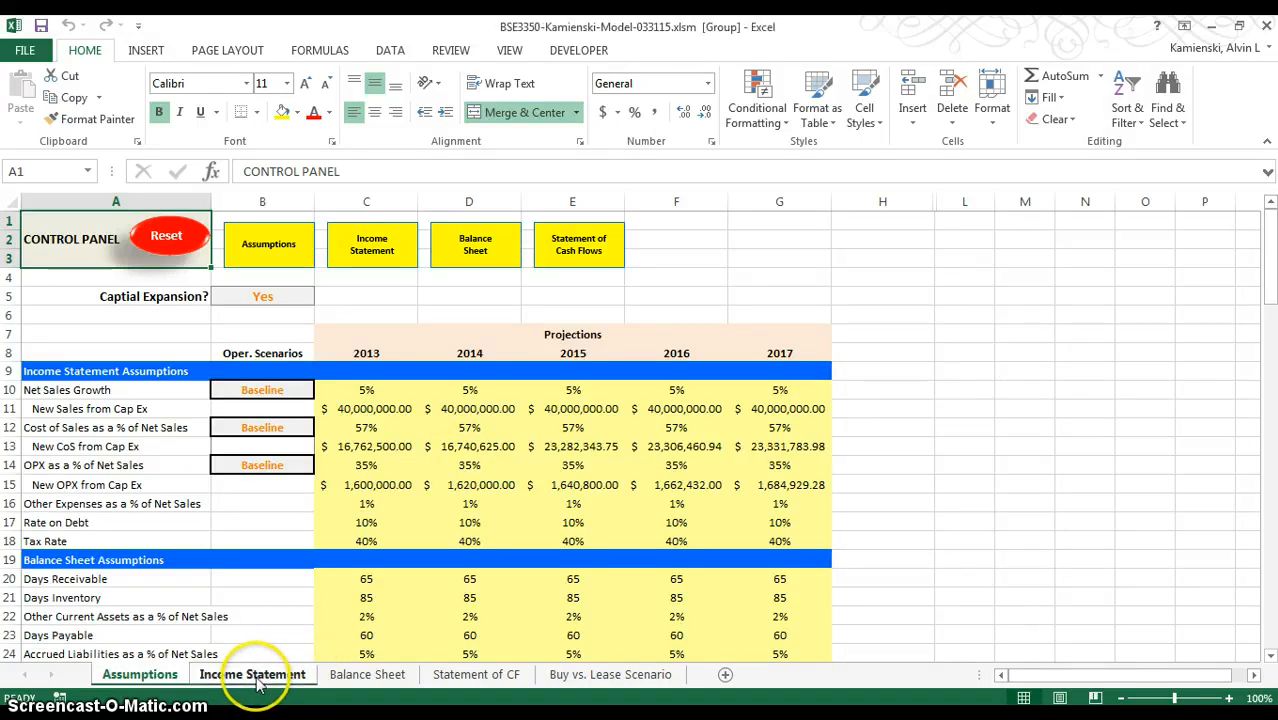
ctrl+click(258, 677)
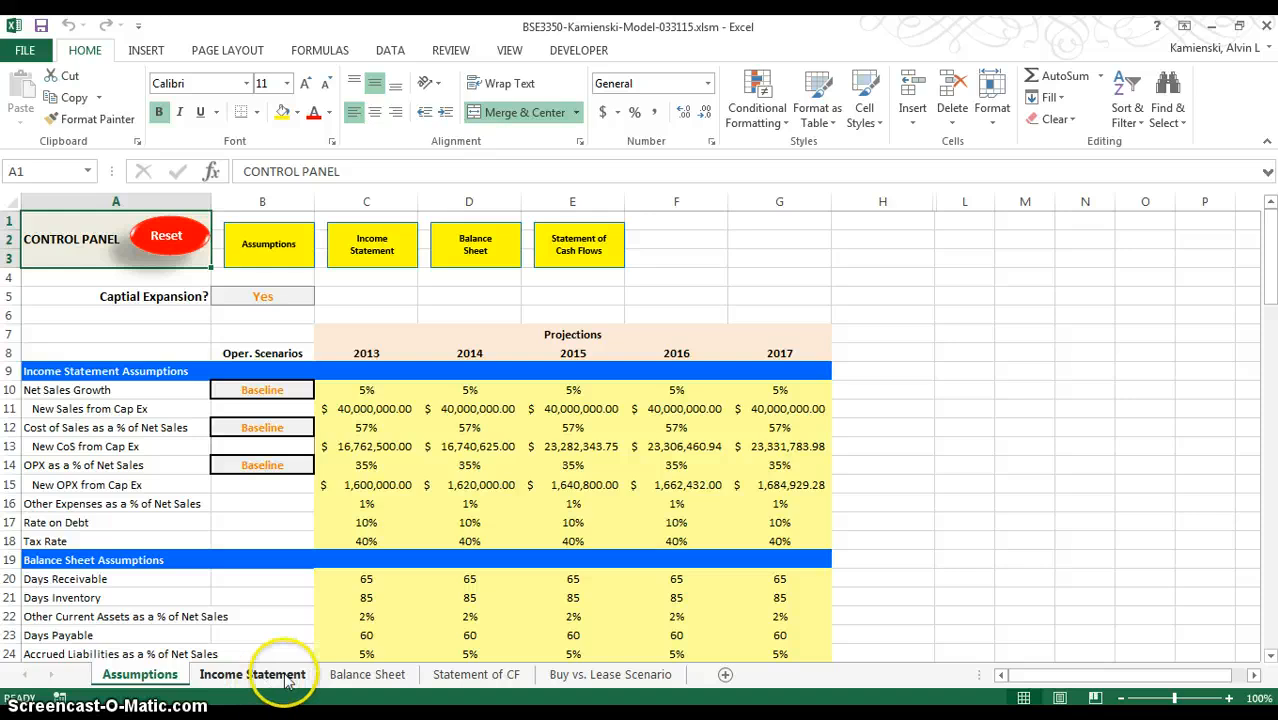
ctrl+click(355, 677)
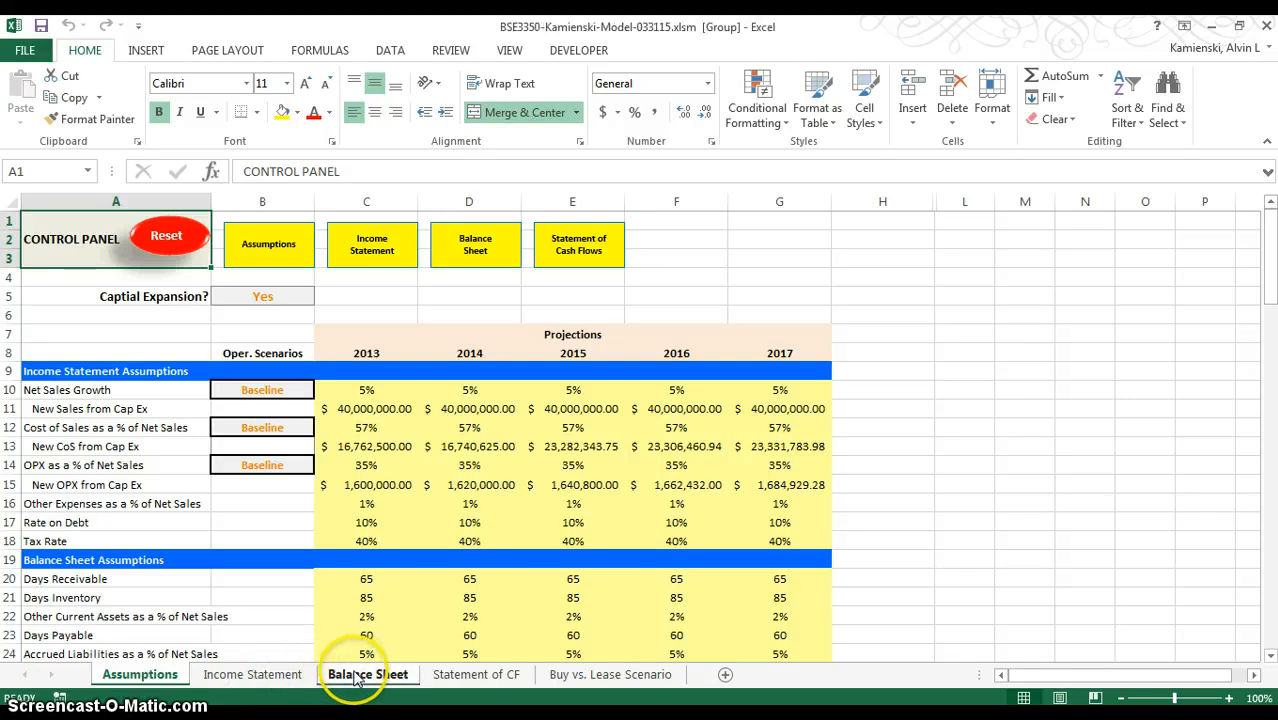
ctrl+click(428, 679)
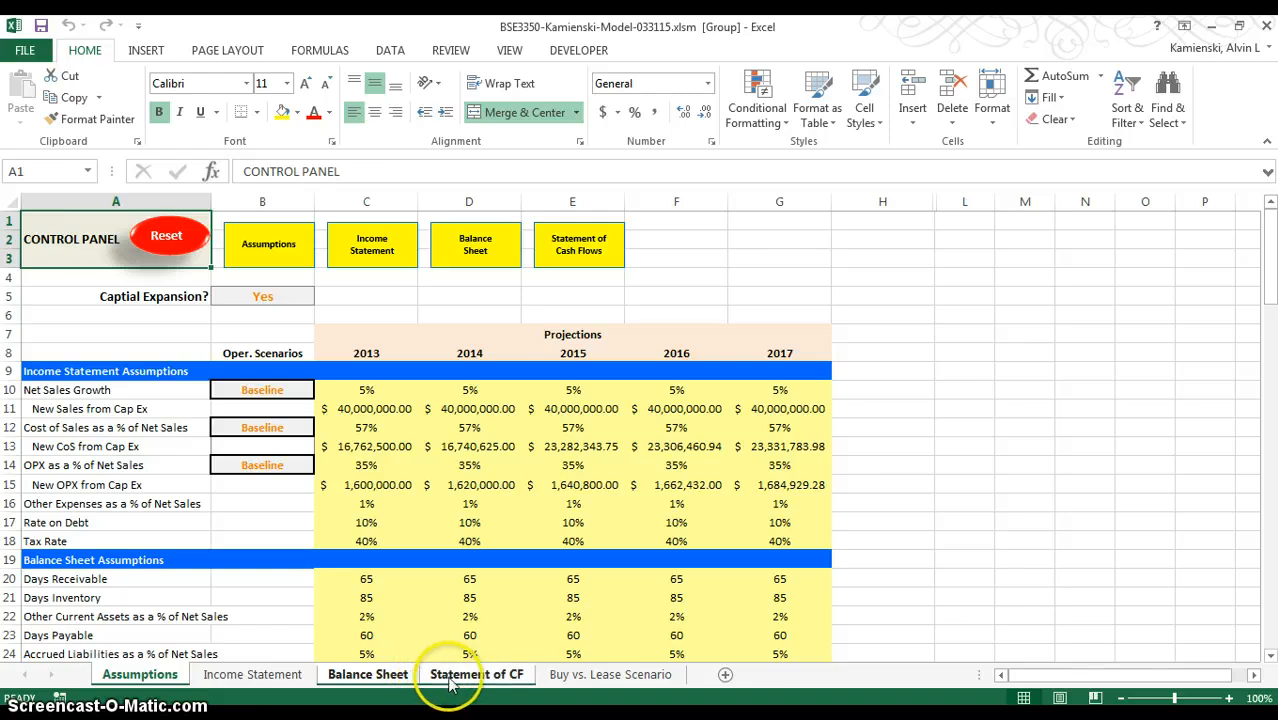
ctrl+click(285, 678)
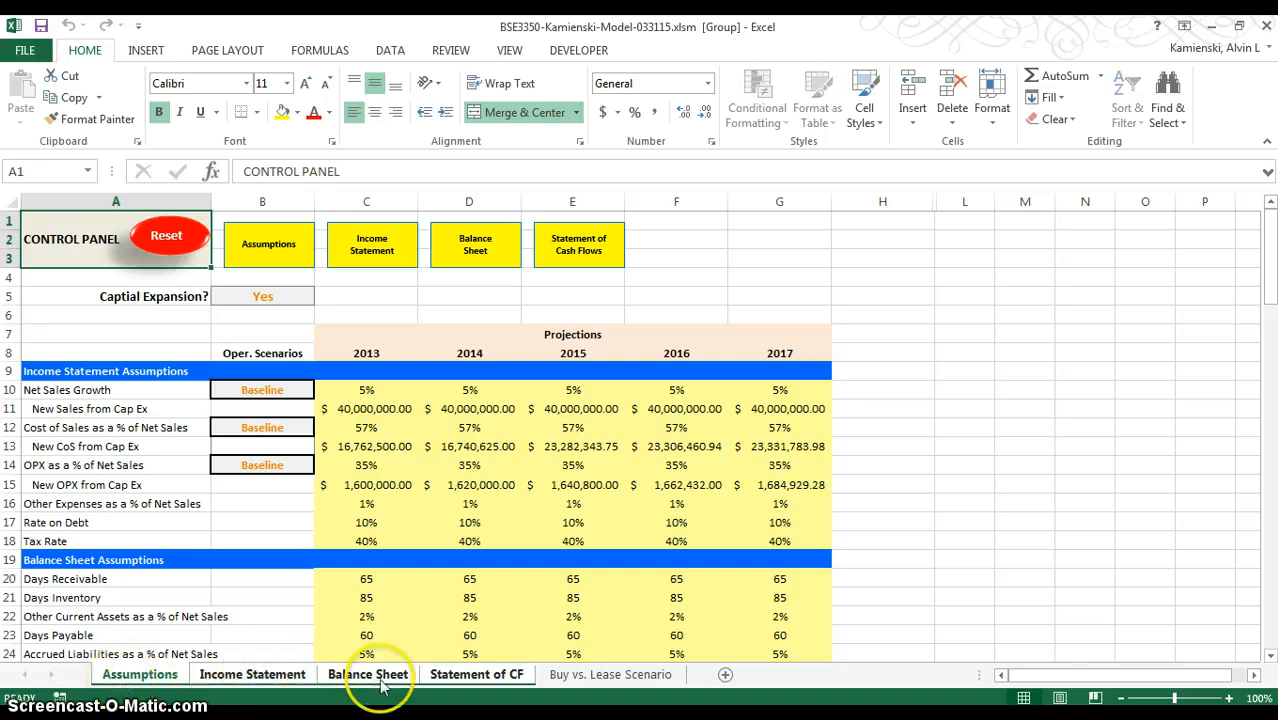
- Hide rows 1 to 4 across the four grouped sheets and check the result on each sheet
click(50, 280)
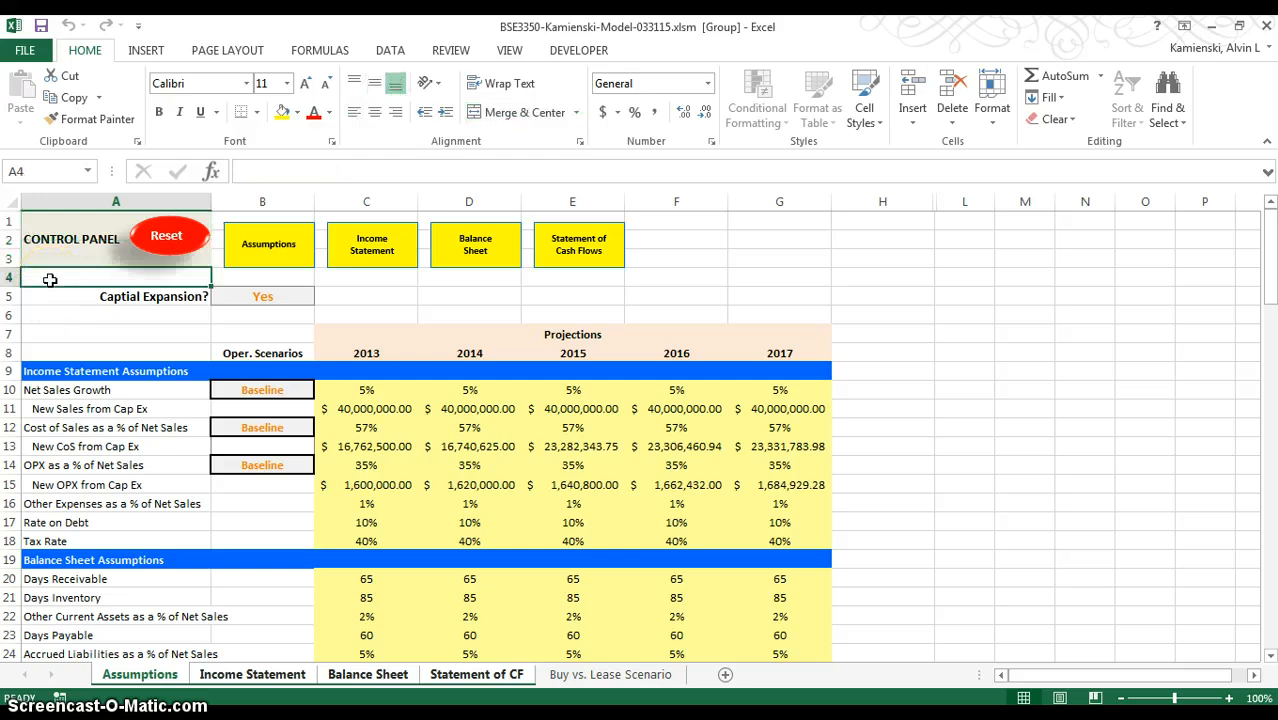
key(shift+Up)
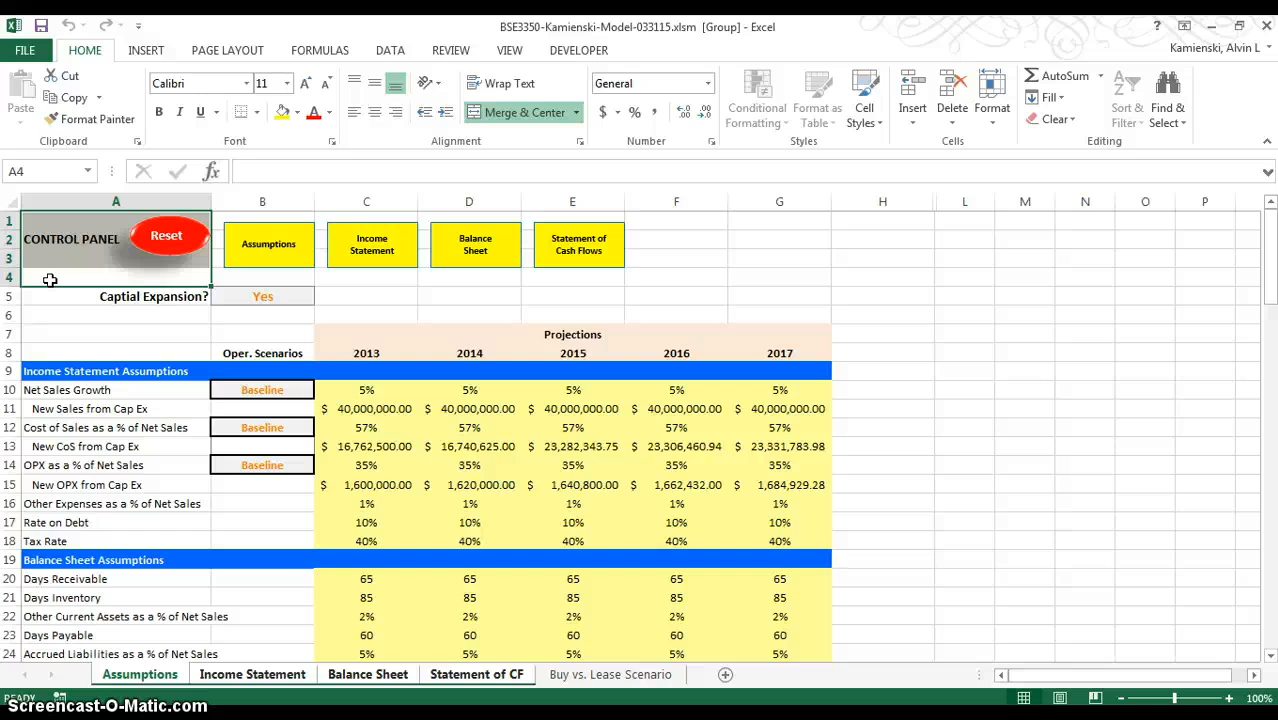
key(alt)
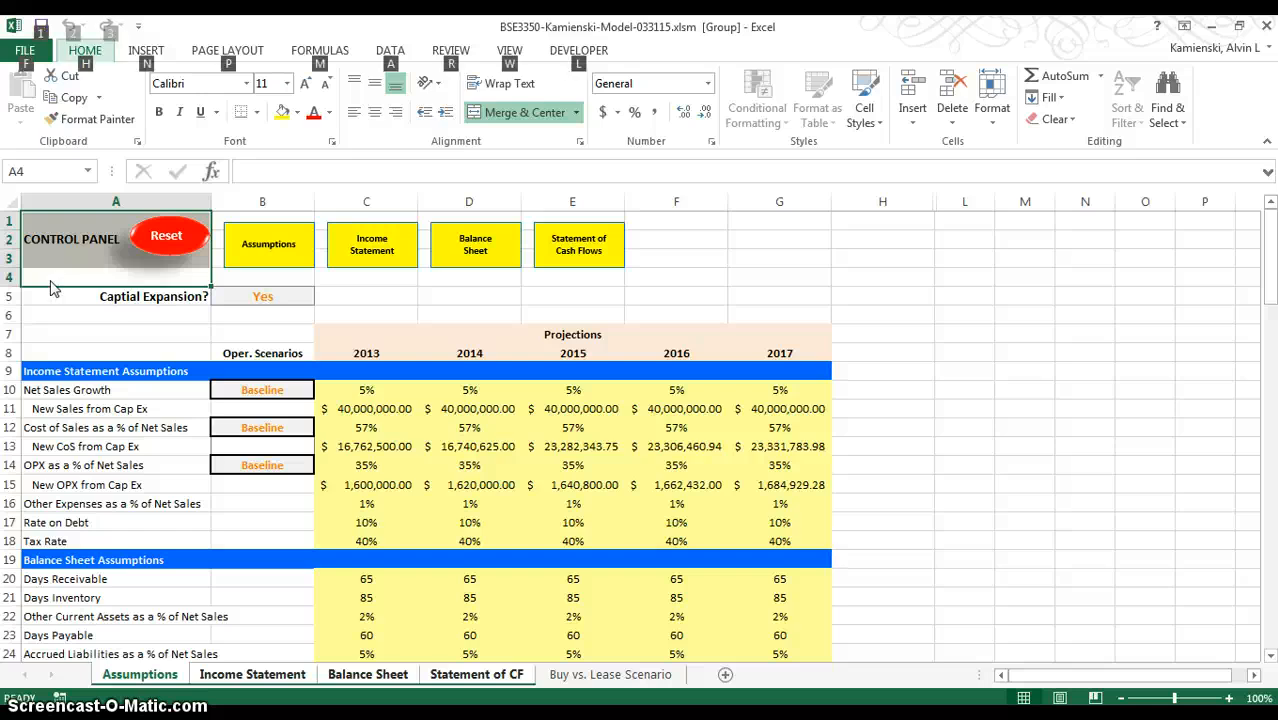
key(h)
key(o)
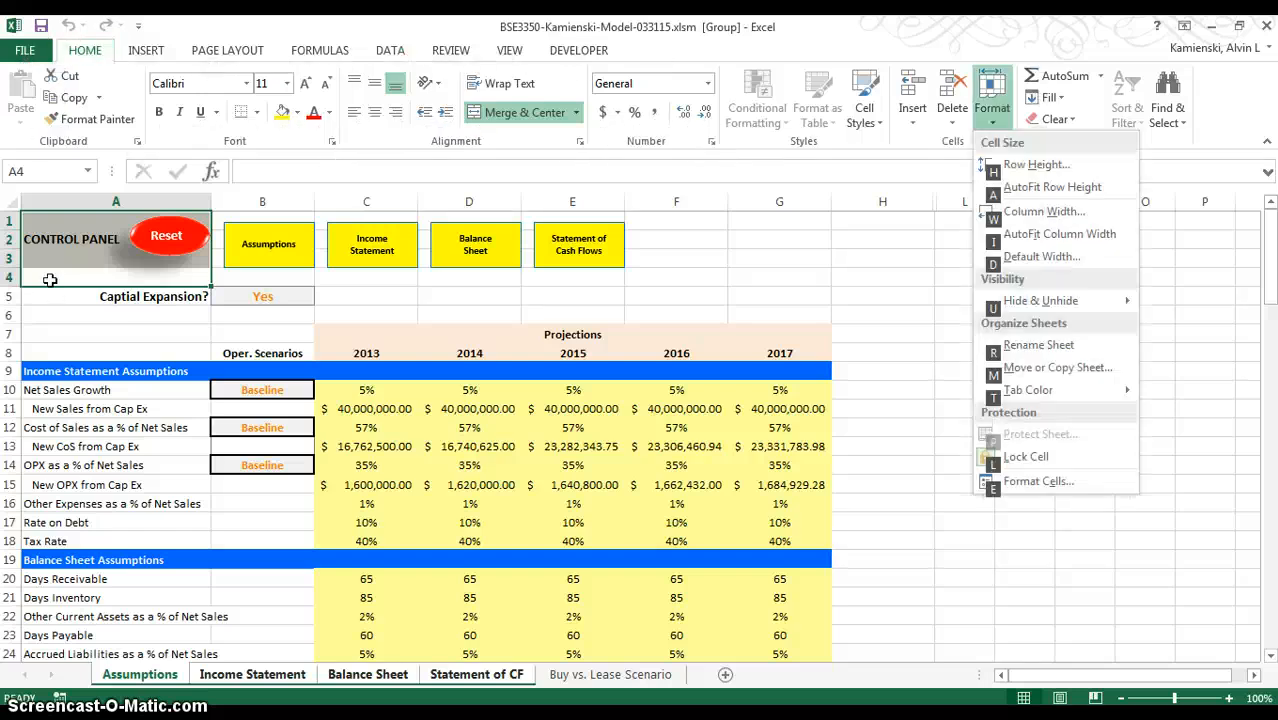
key(u)
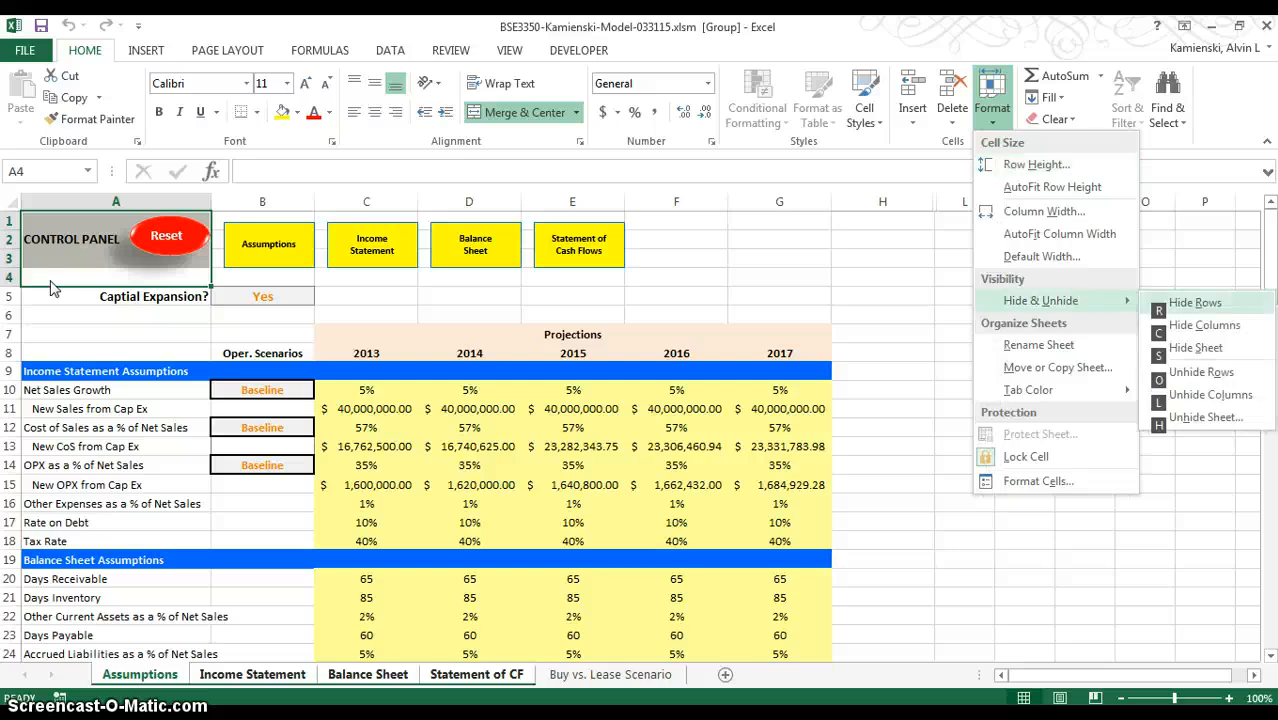
key(r)
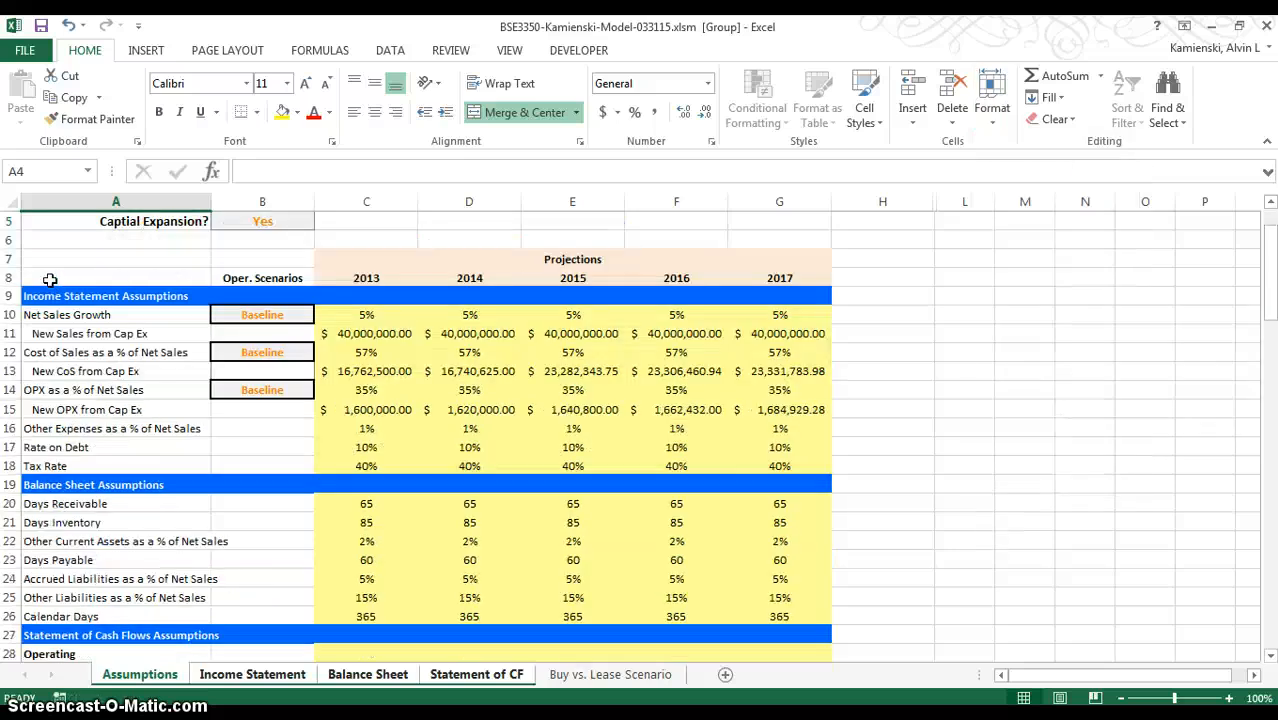
key(ctrl+Page_Down)
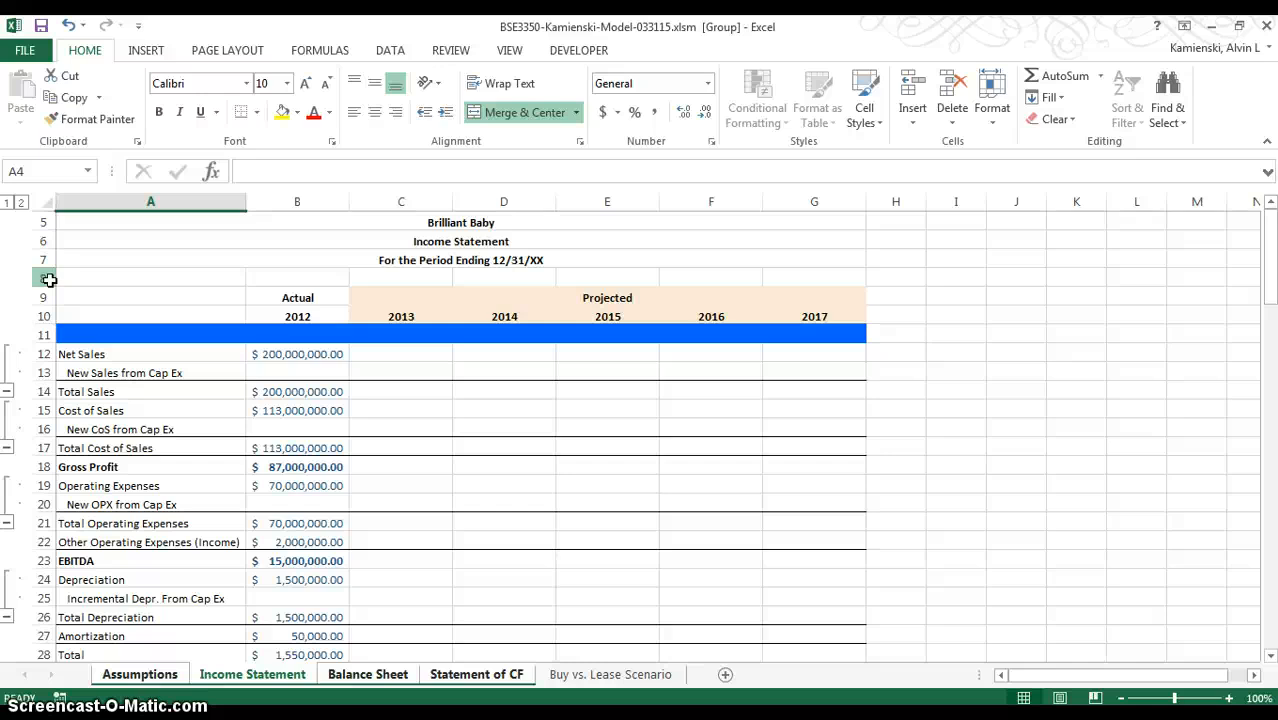
key(ctrl+Page_Down)
key(ctrl+Page_Down)
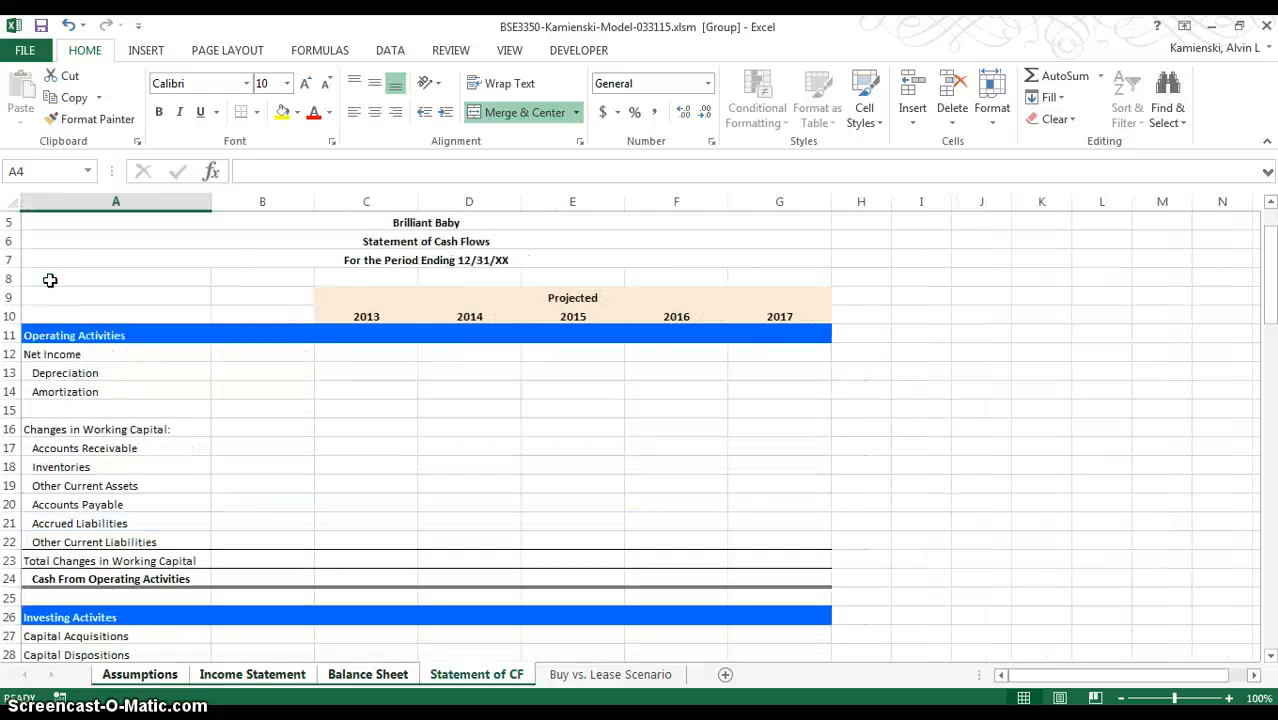
key(ctrl+Page_Up)
key(ctrl+Page_Up)
key(ctrl+Page_Up)
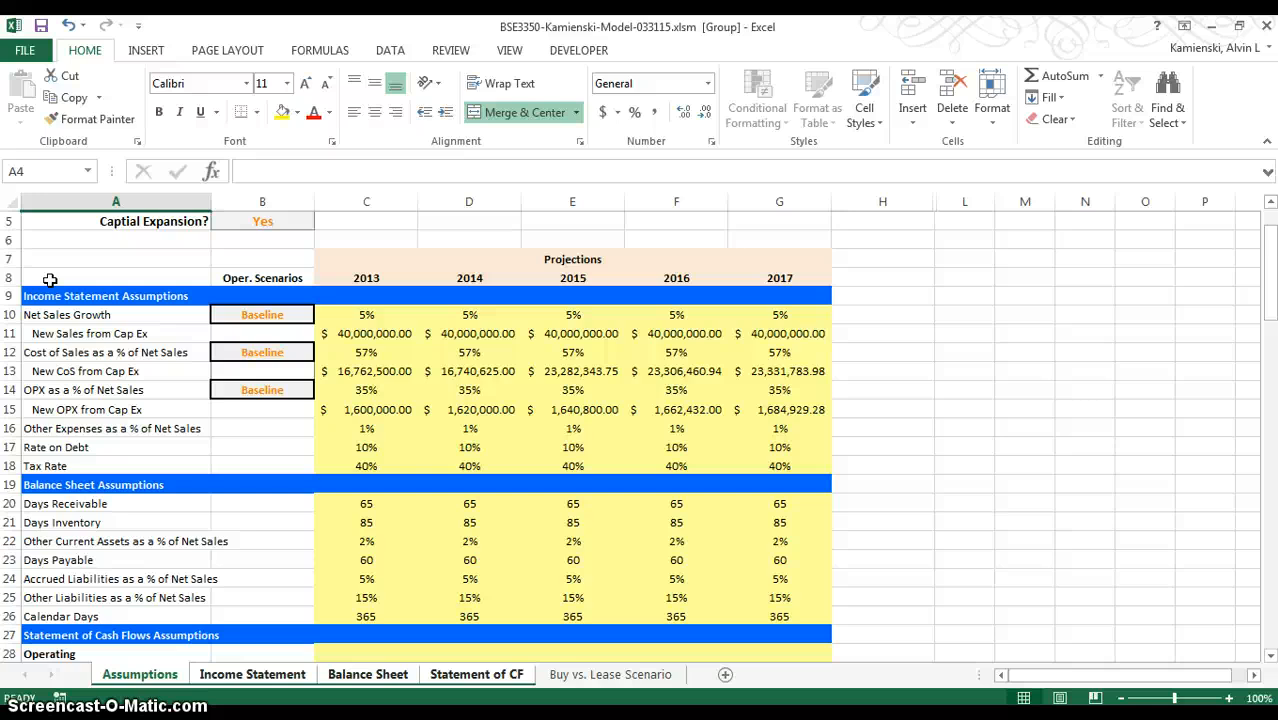
key(Down)
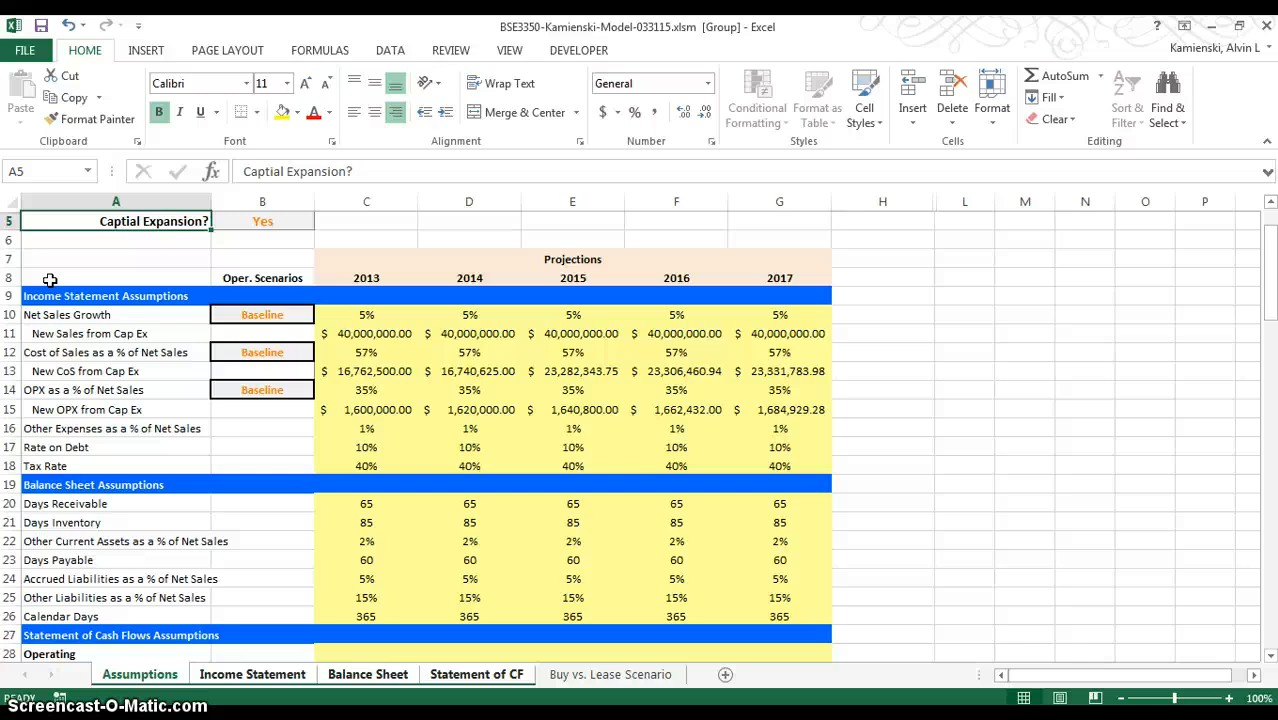
key(shift+Down)
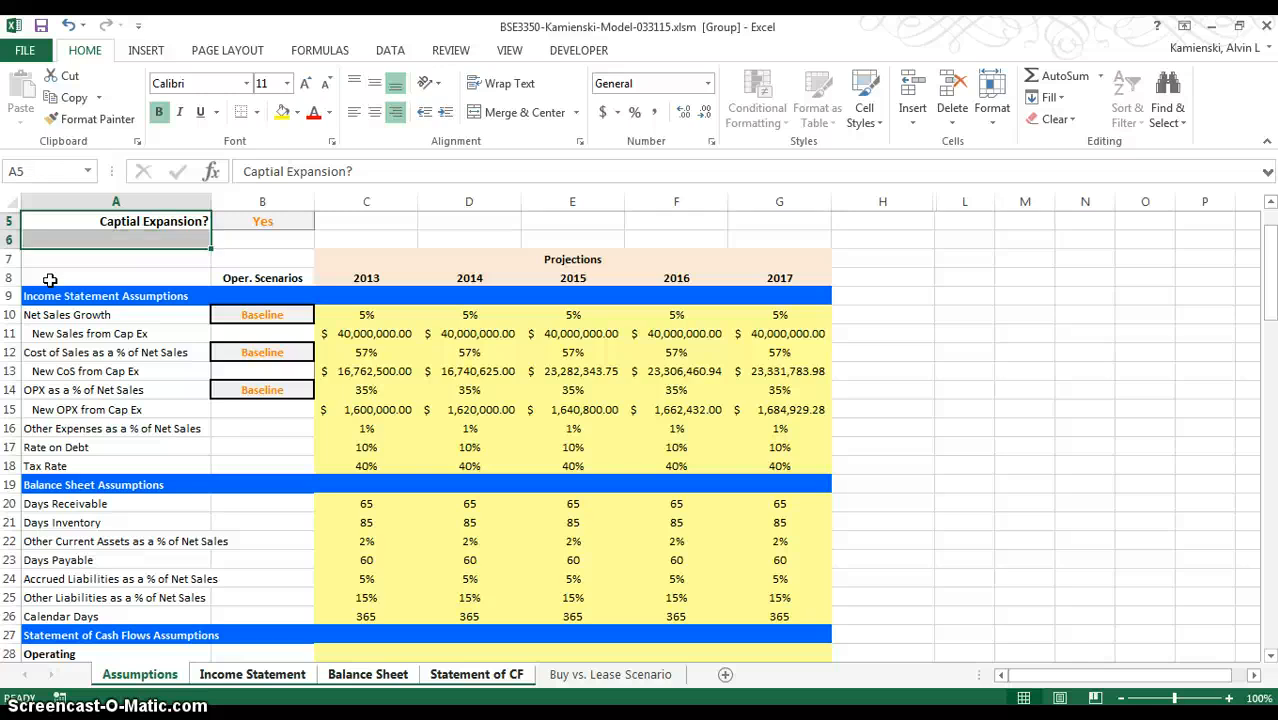
key(alt)
key(Escape)
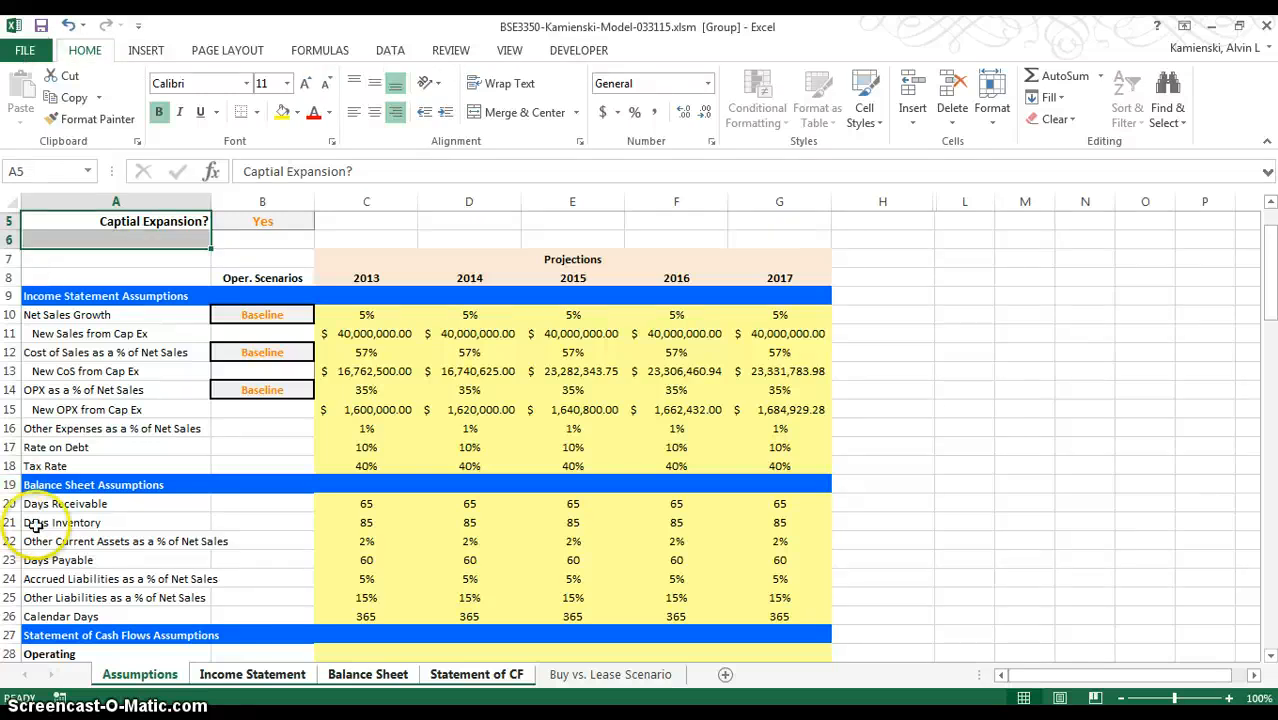
click(219, 680)
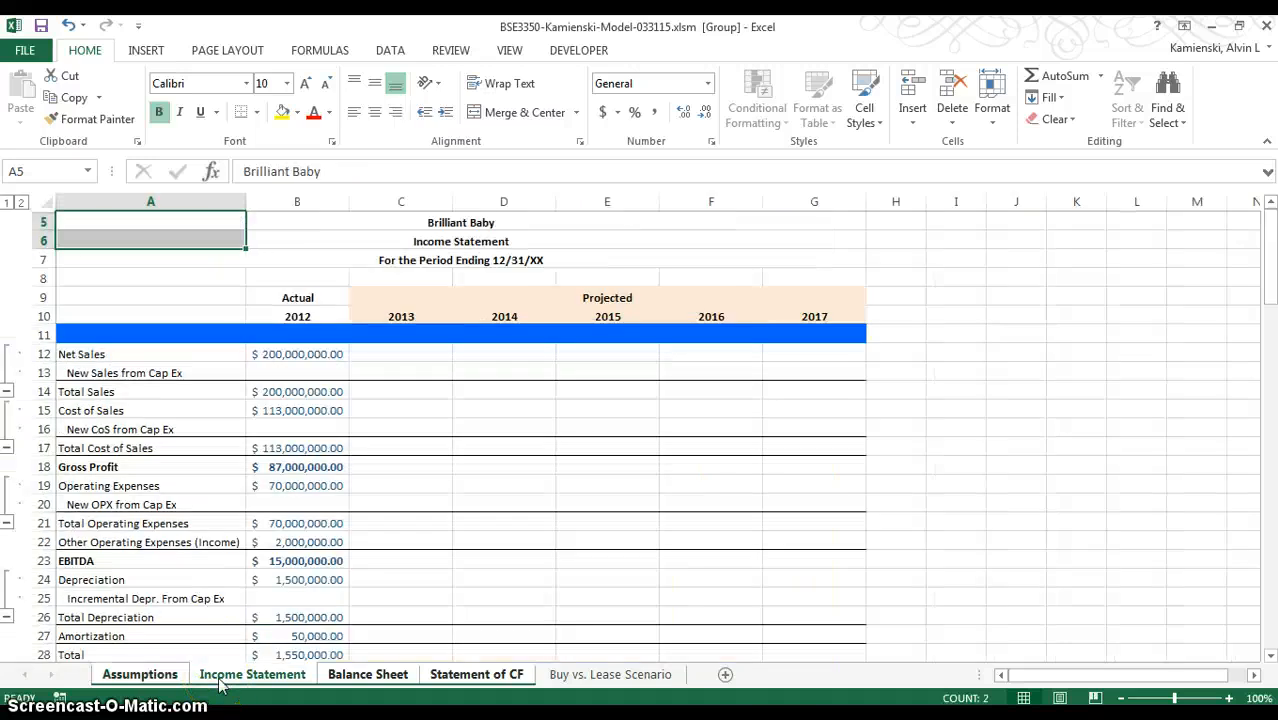
click(170, 679)
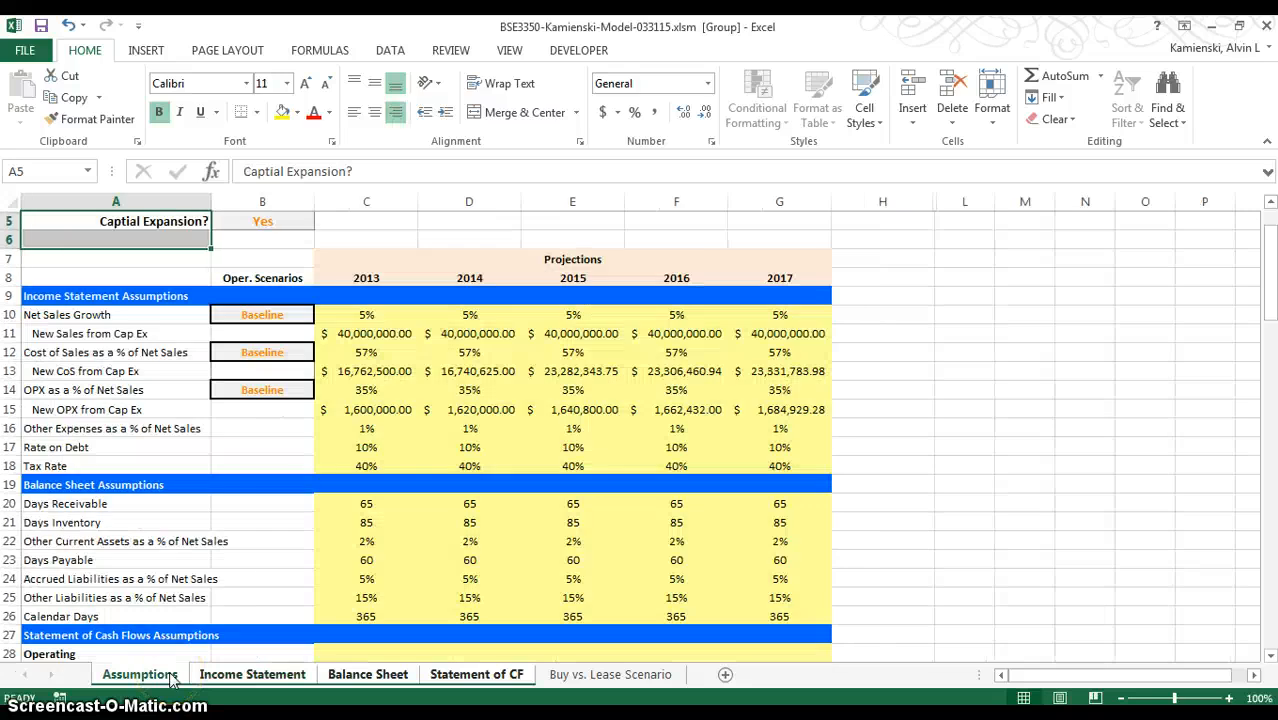
- Ungroup the four sheets so that only the Assumptions sheet is active
click(261, 578)
click(466, 678)
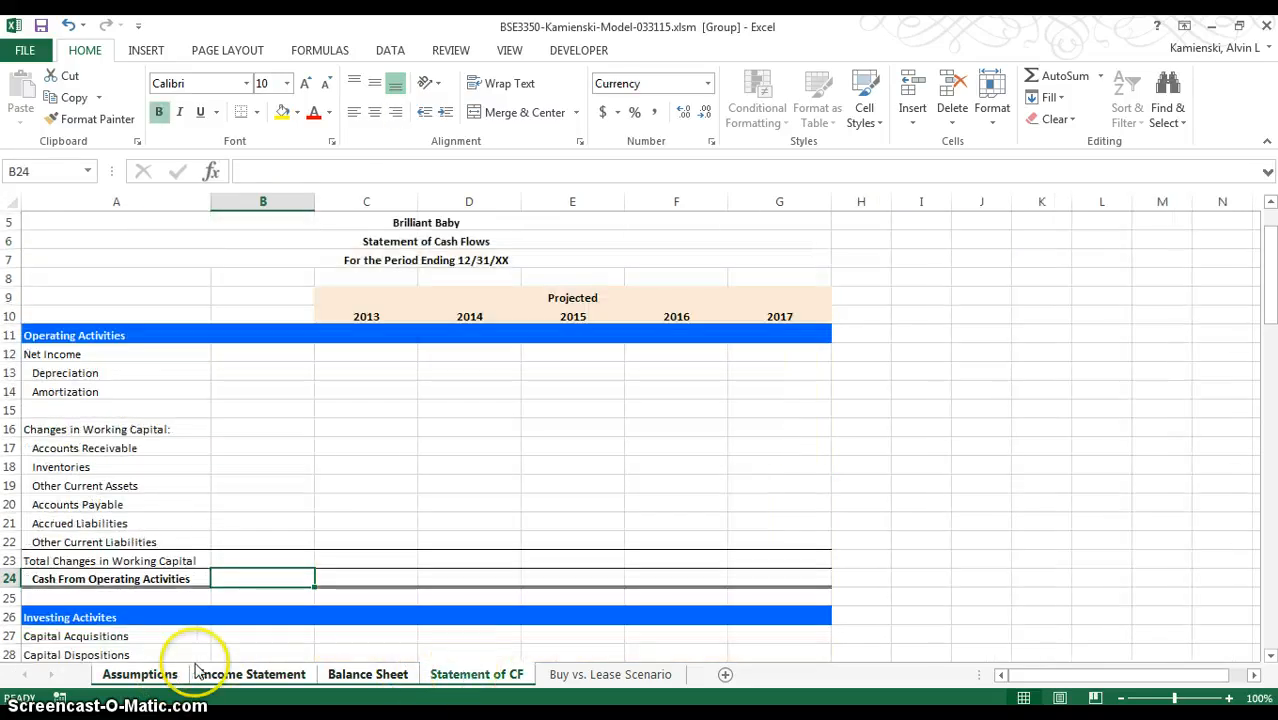
click(142, 679)
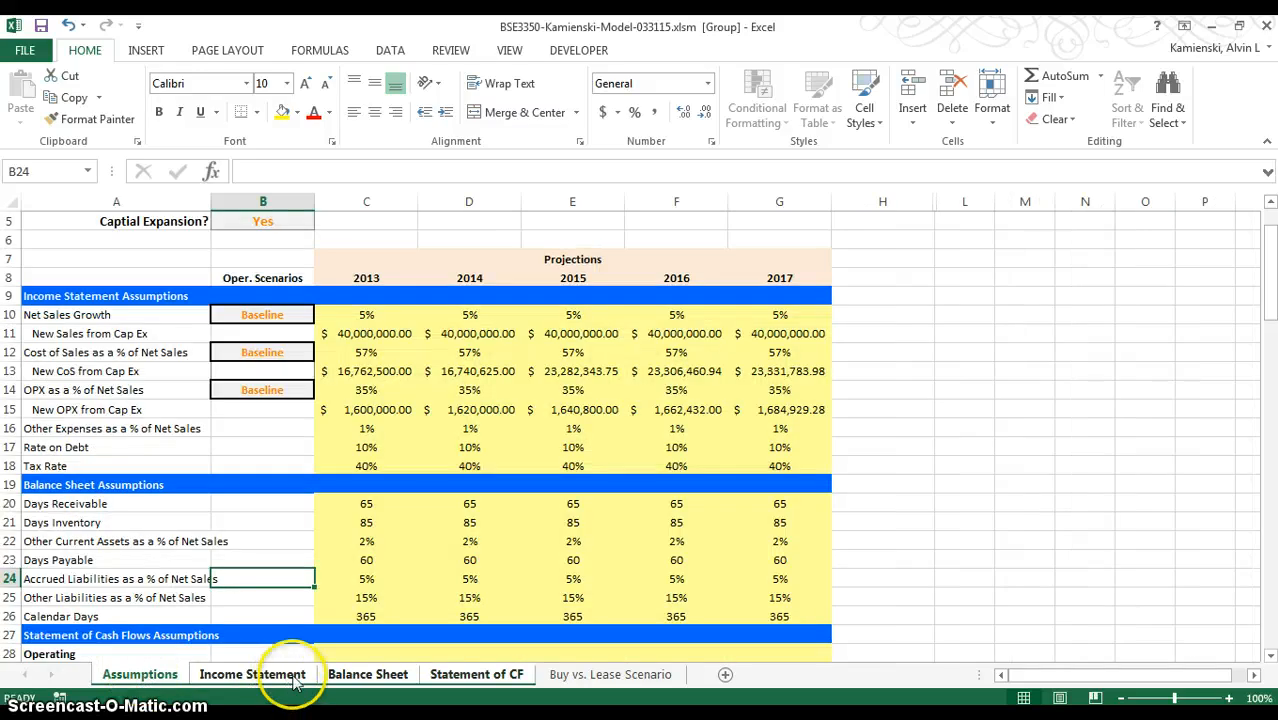
click(604, 678)
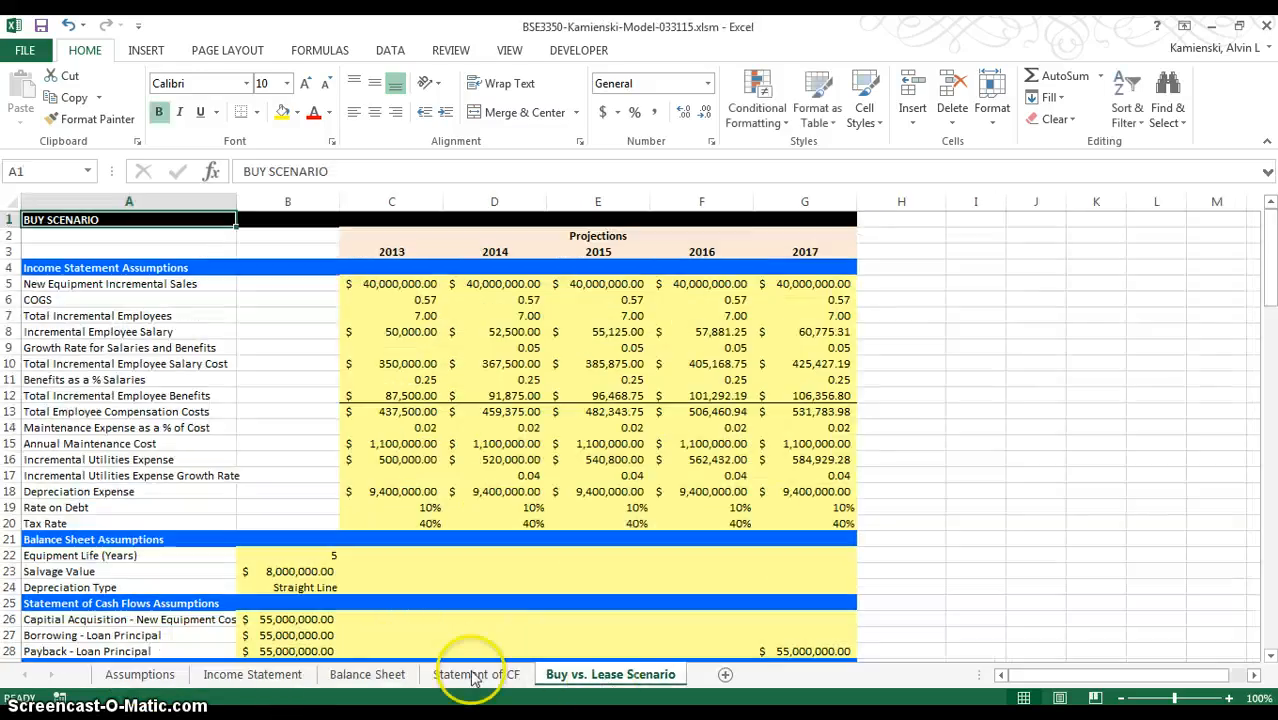
click(142, 676)
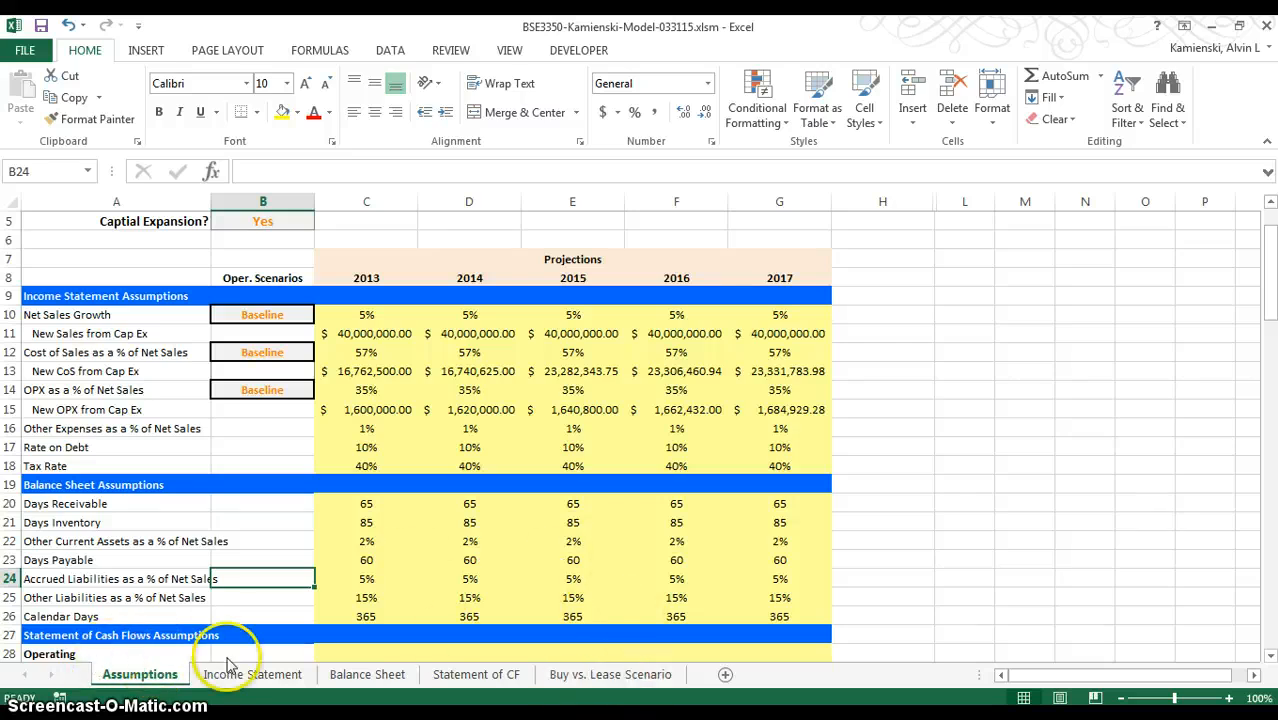
- Hide rows 5 and 6 on the Assumptions sheet only
drag(66, 240, 62, 220)
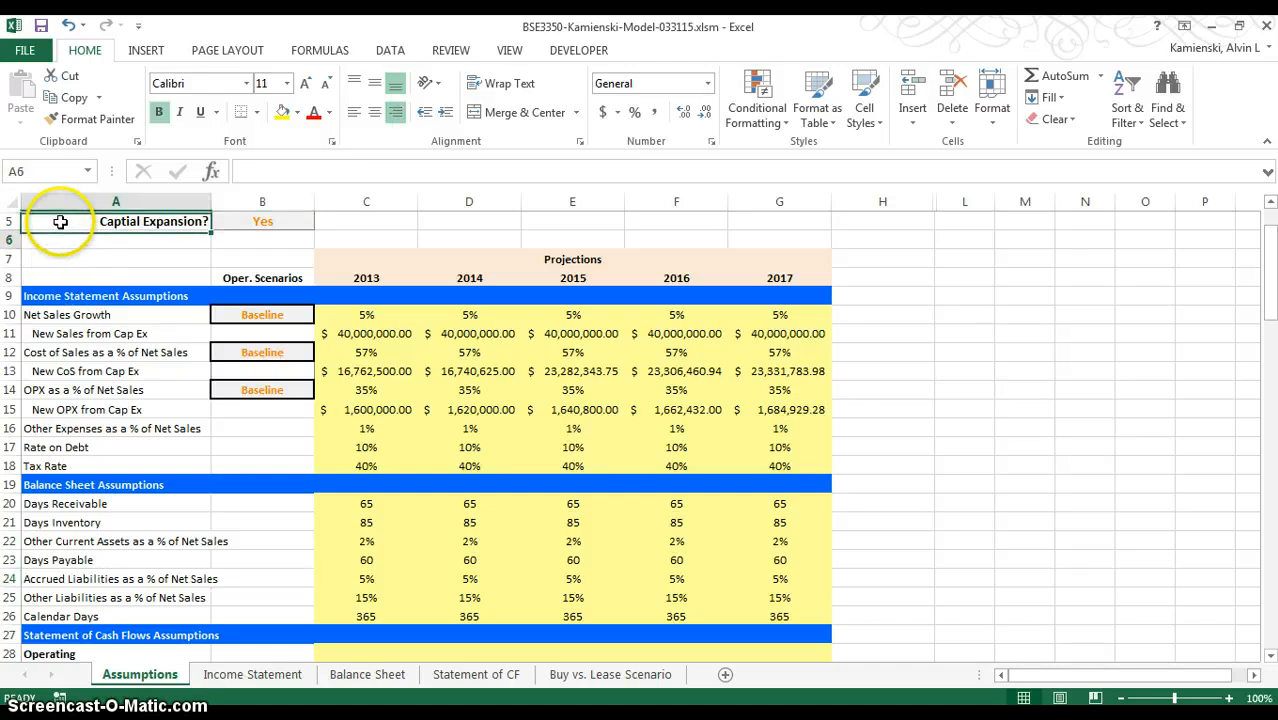
key(alt)
key(h)
key(o)
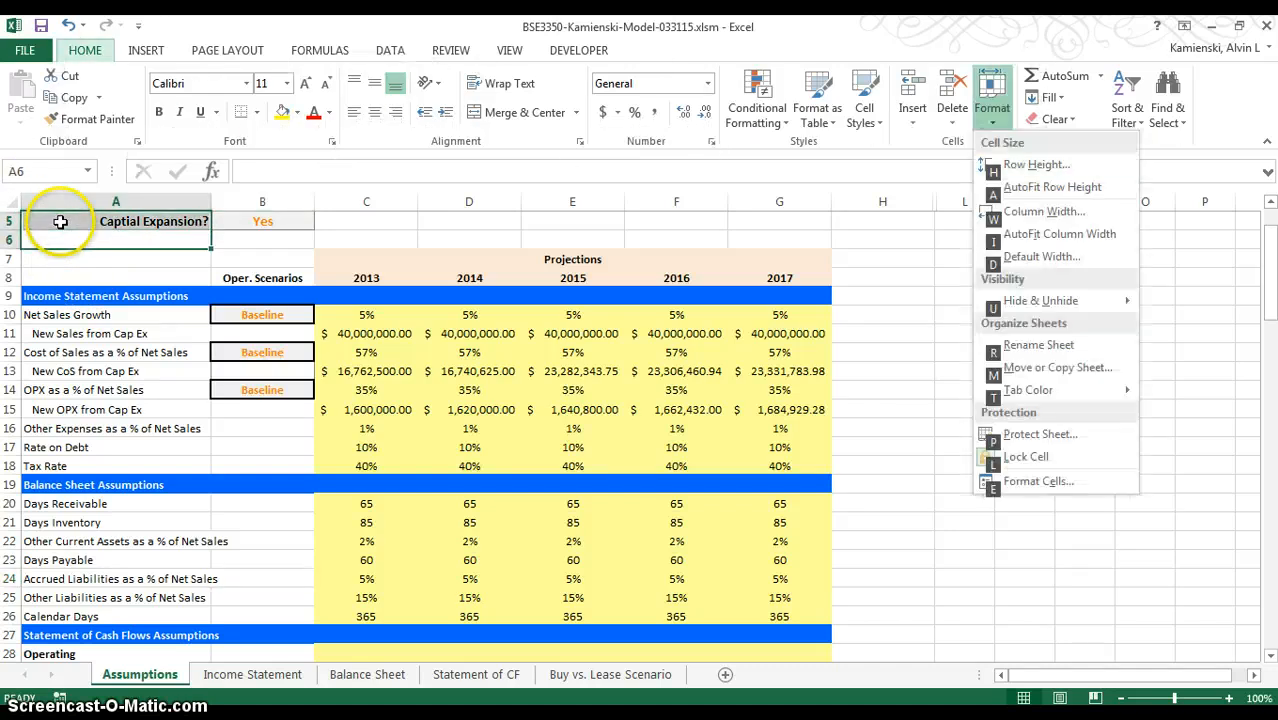
key(u)
key(r)
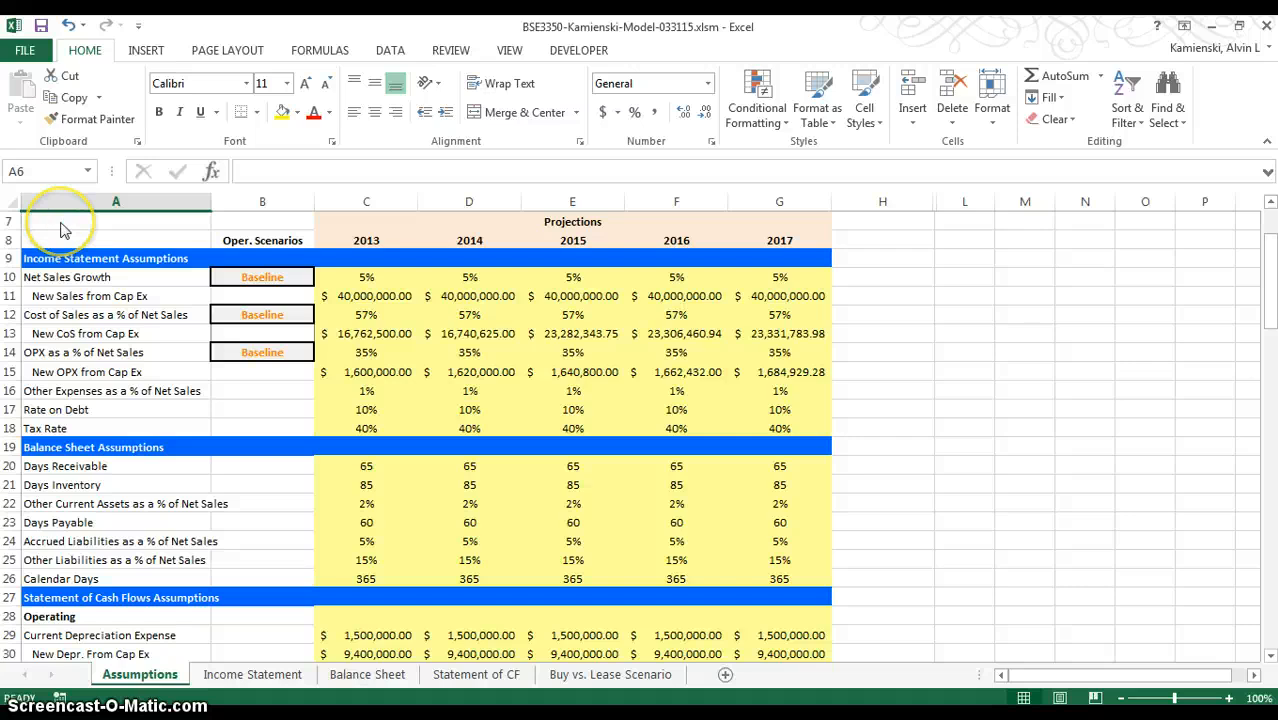
- Set the first projection year in cell C8 of the Assumptions sheet to 2016
click(60, 222)
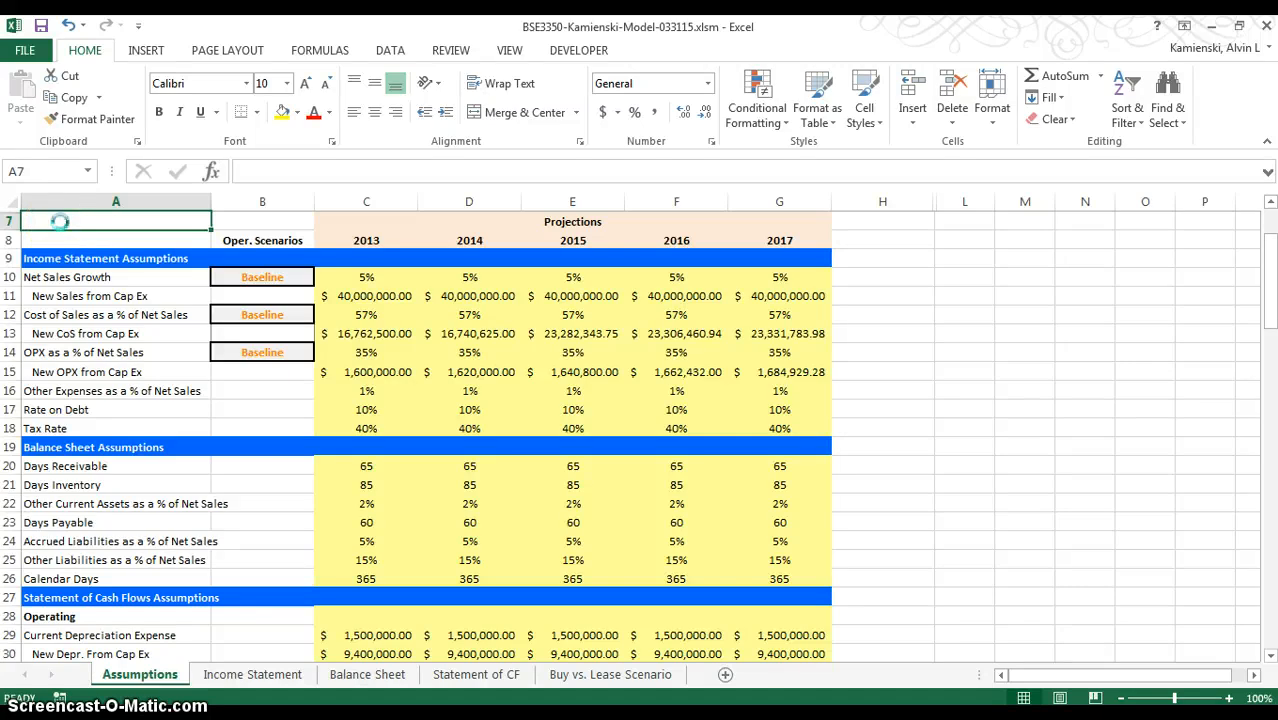
key(Down)
key(Right)
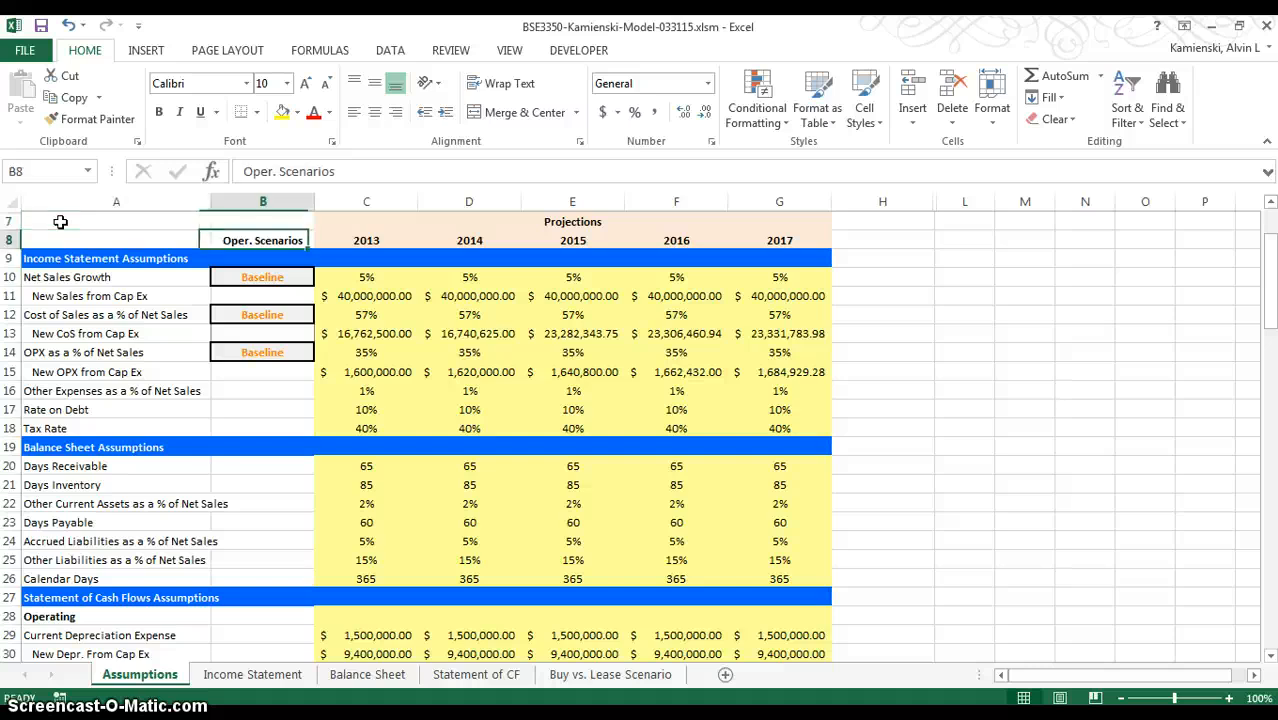
key(Right)
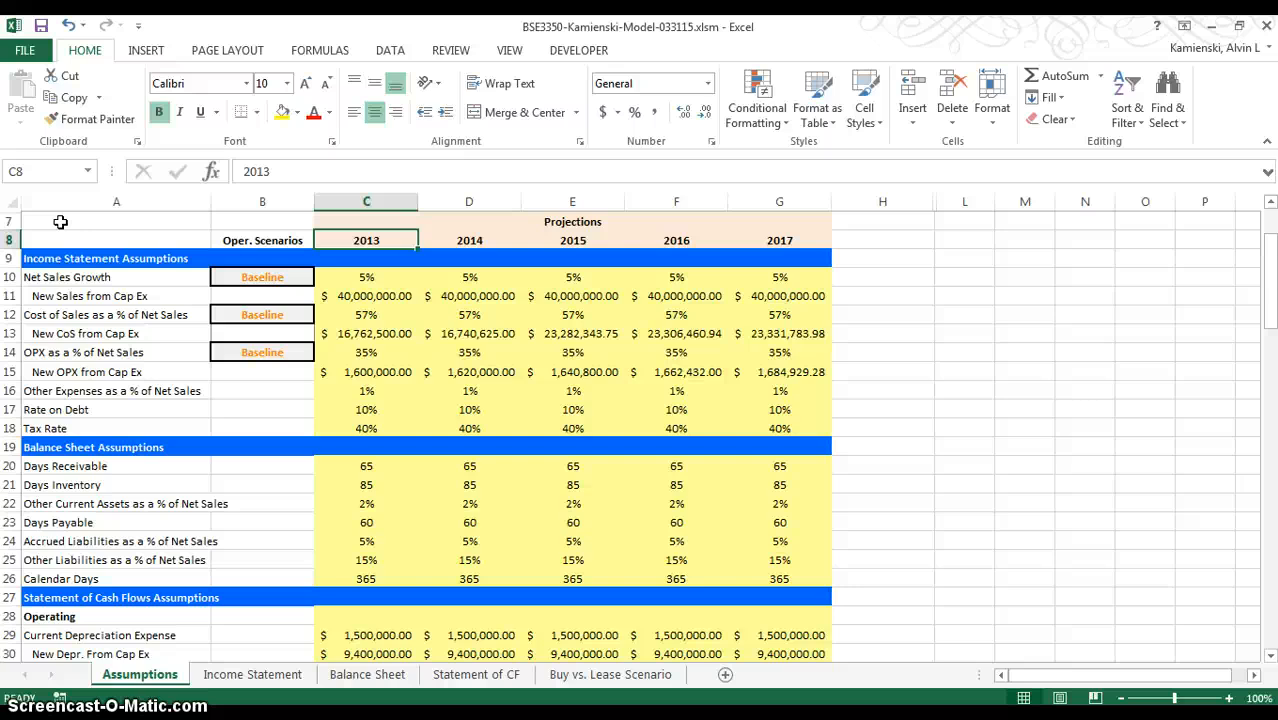
text(2016)
key(Return)
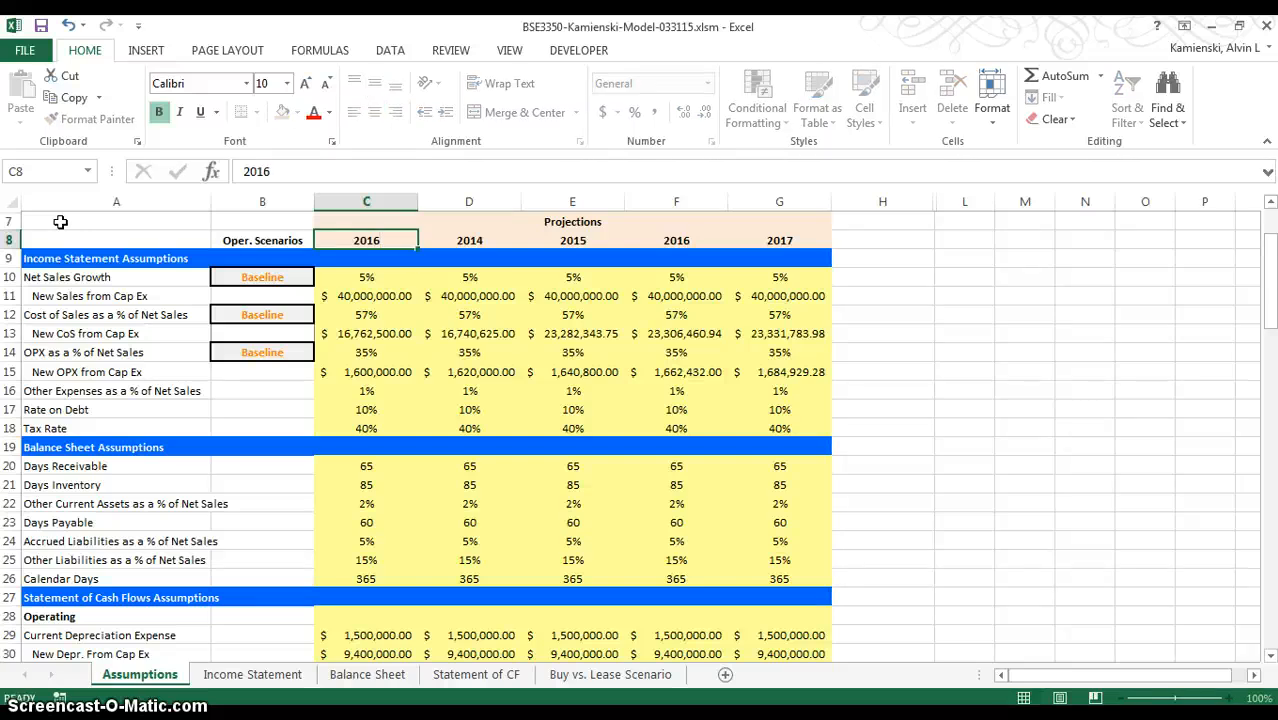
- Replace the second projection year in D8 with the formula =C8+1
key(Up)
key(Right)
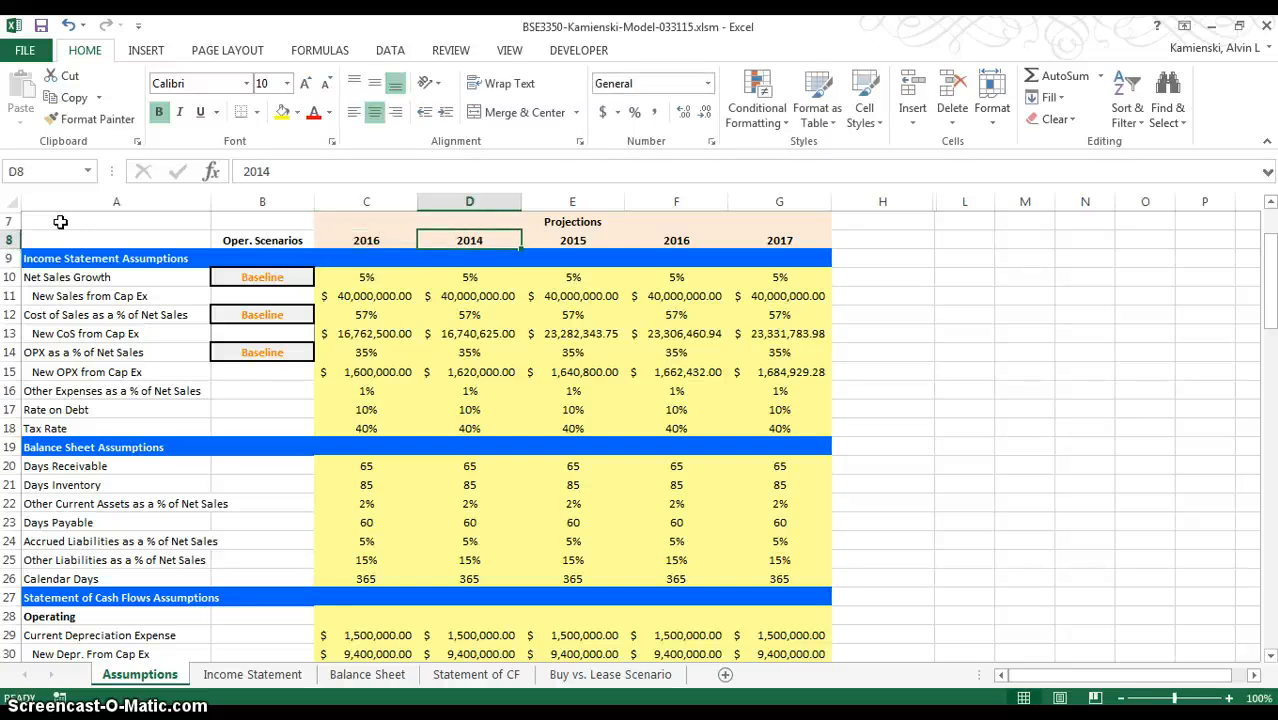
text(=)
key(Left)
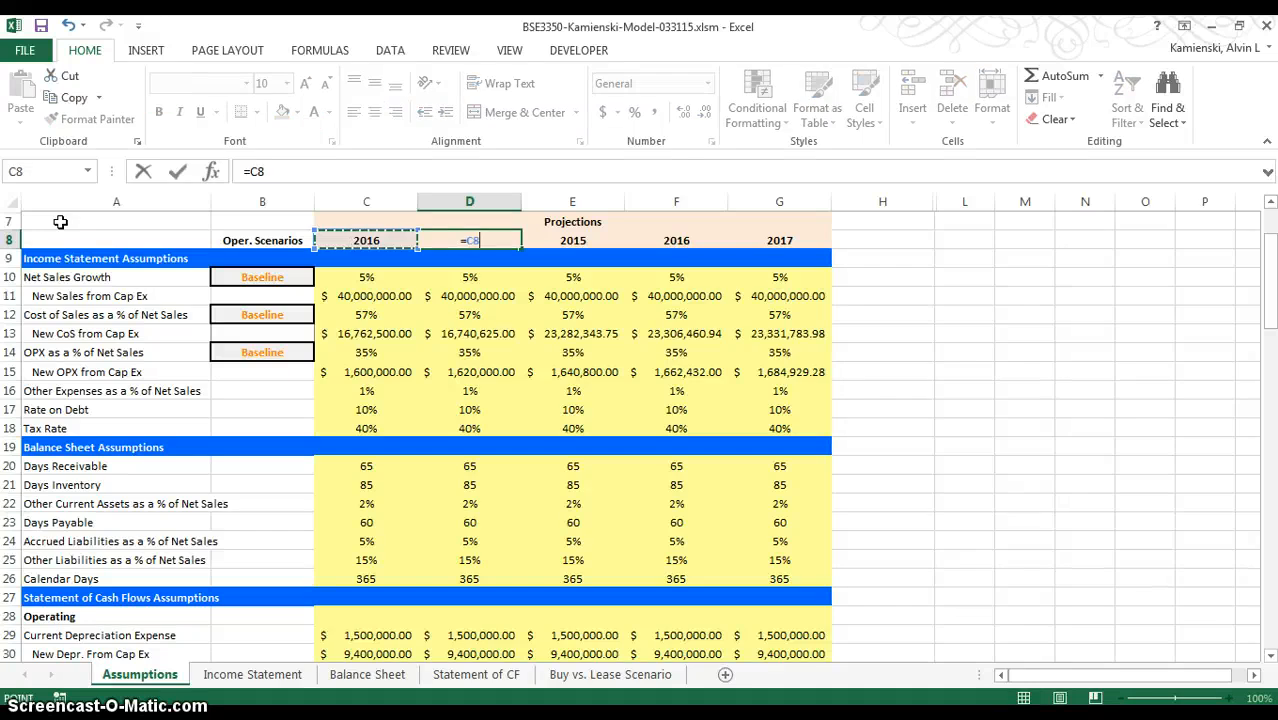
text(+1)
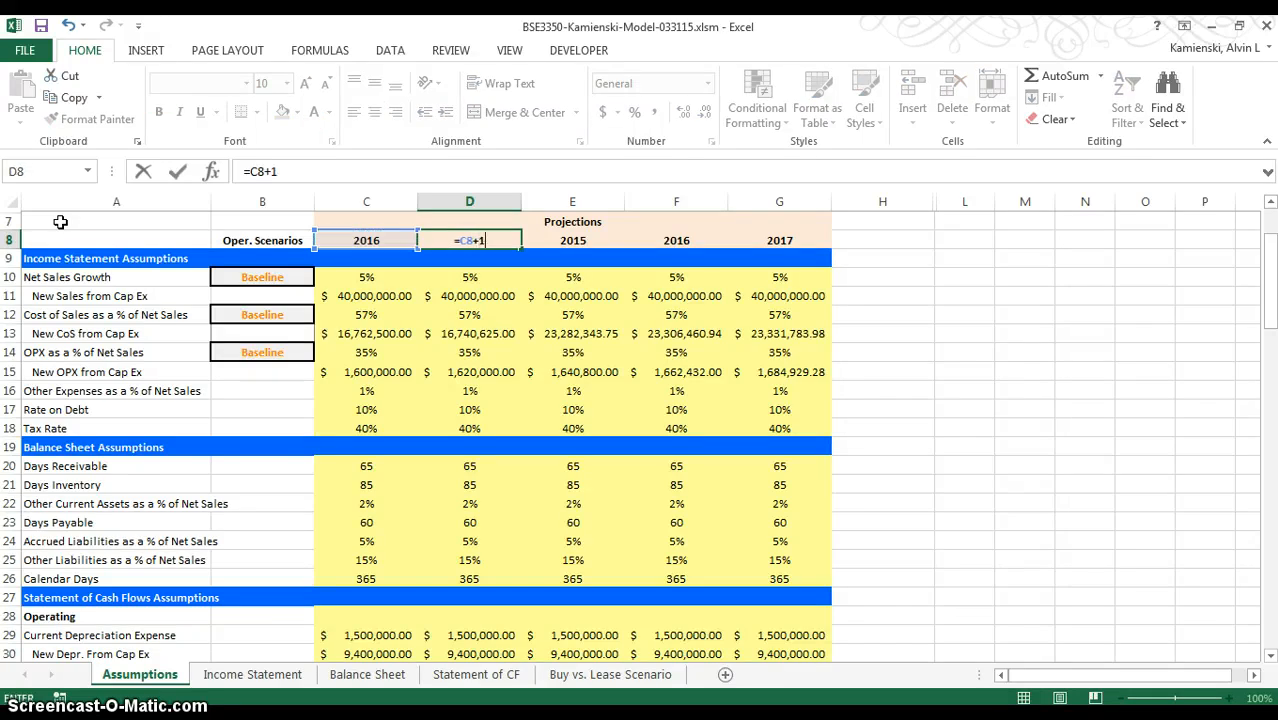
key(Return)
- Copy the year formula from D8 across the remaining projection headers through G8
key(Up)
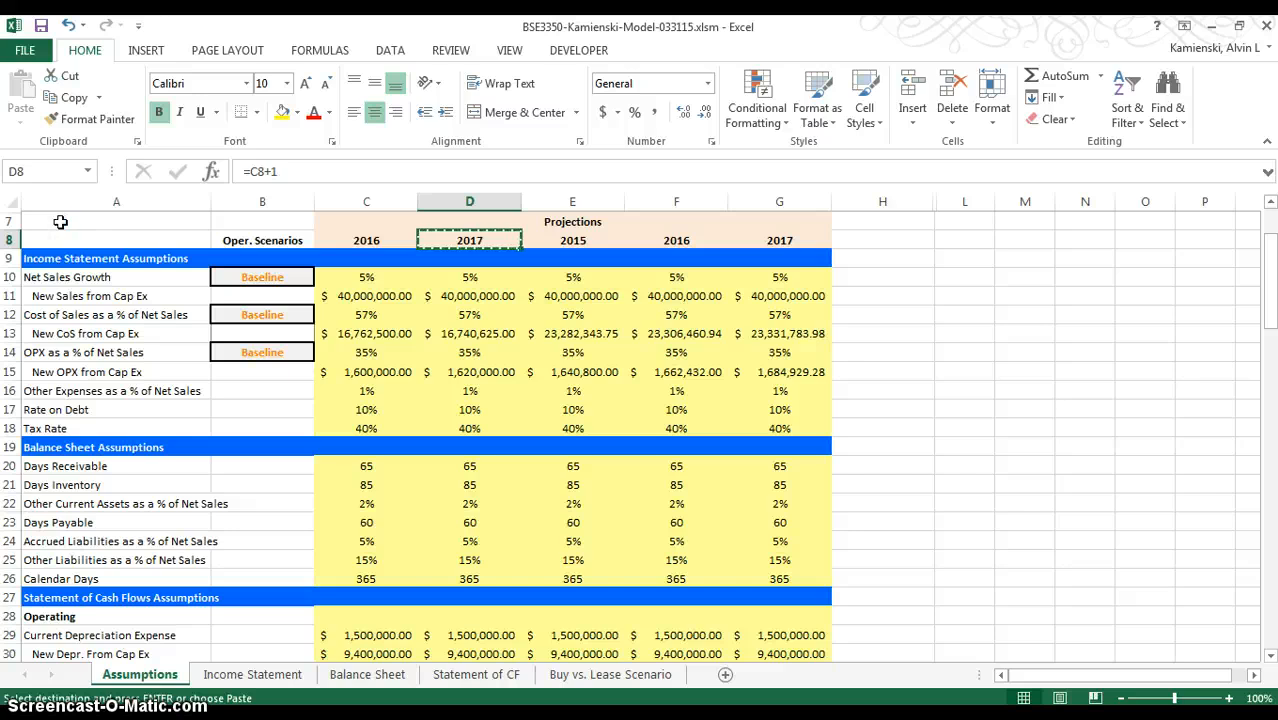
key(shift+Right)
key(shift+Right)
key(shift+Right)
key(ctrl+r)
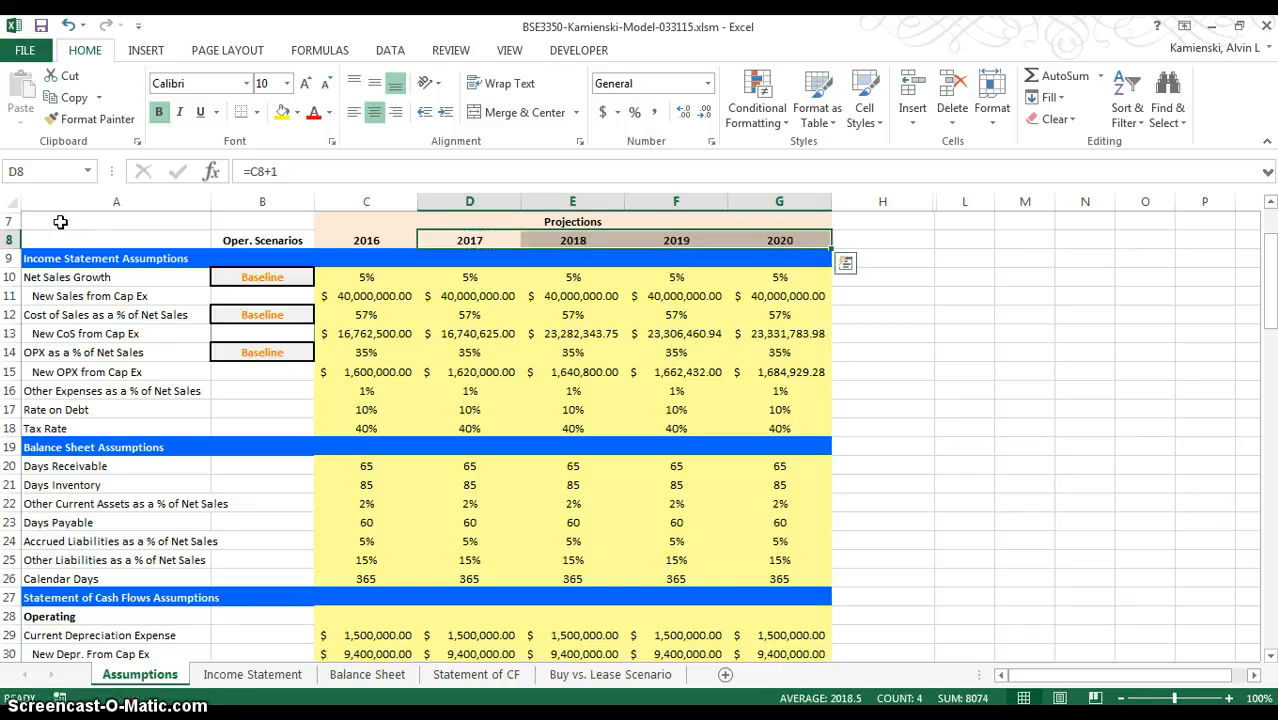
- On the Income Statement sheet, link the first projected year in C10 to Assumptions!C8 and copy the link across through G10
key(ctrl+Page_Down)
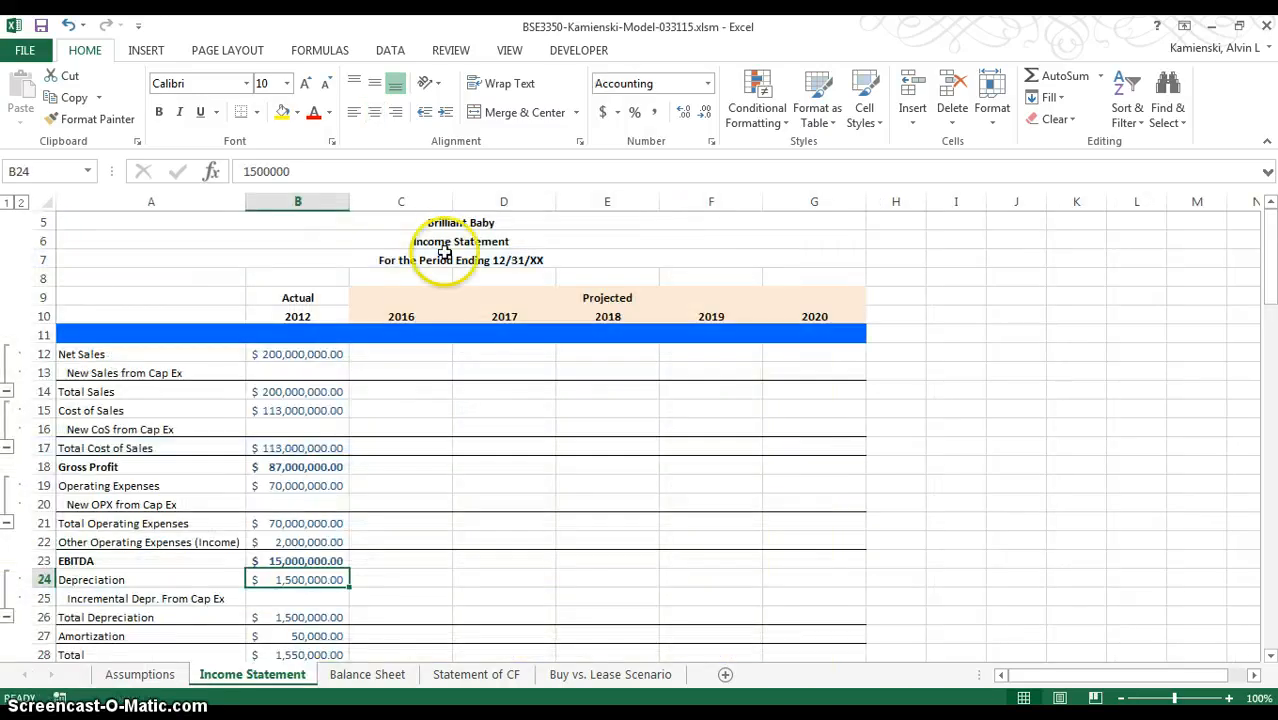
click(384, 320)
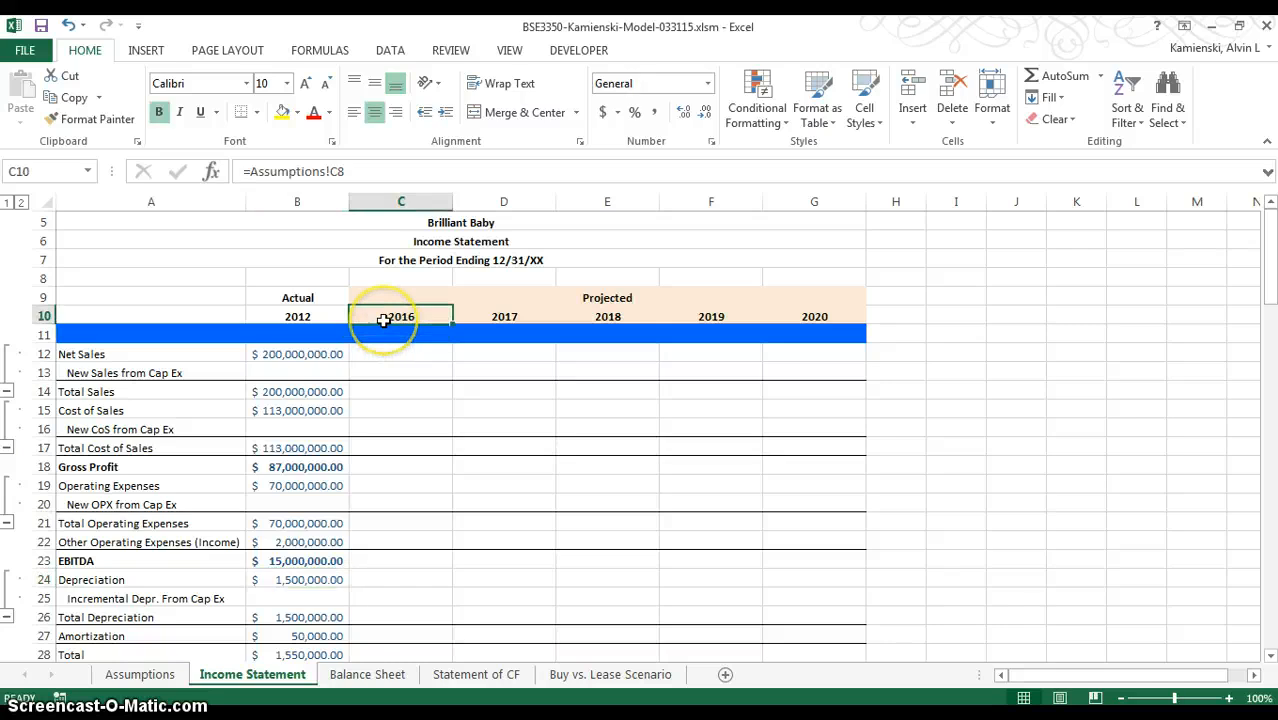
text(=)
key(ctrl+Page_Up)
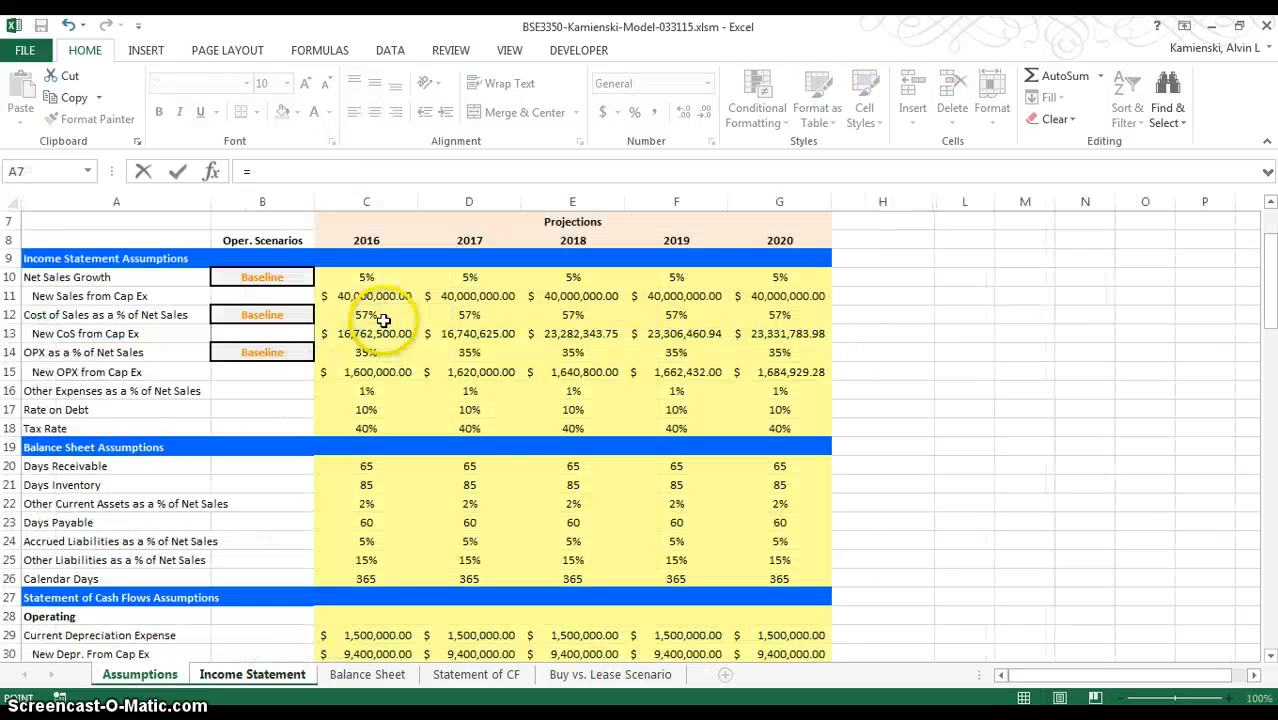
click(368, 244)
key(Return)
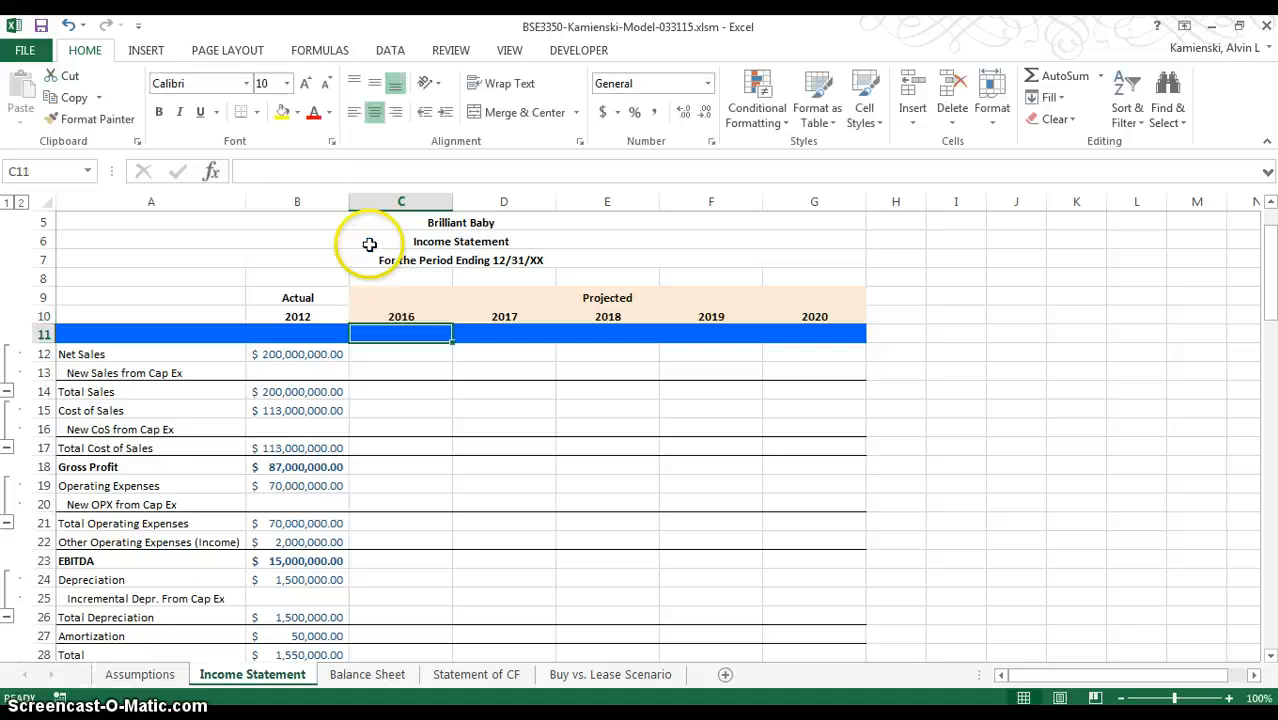
key(Up)
key(ctrl+shift+Right)
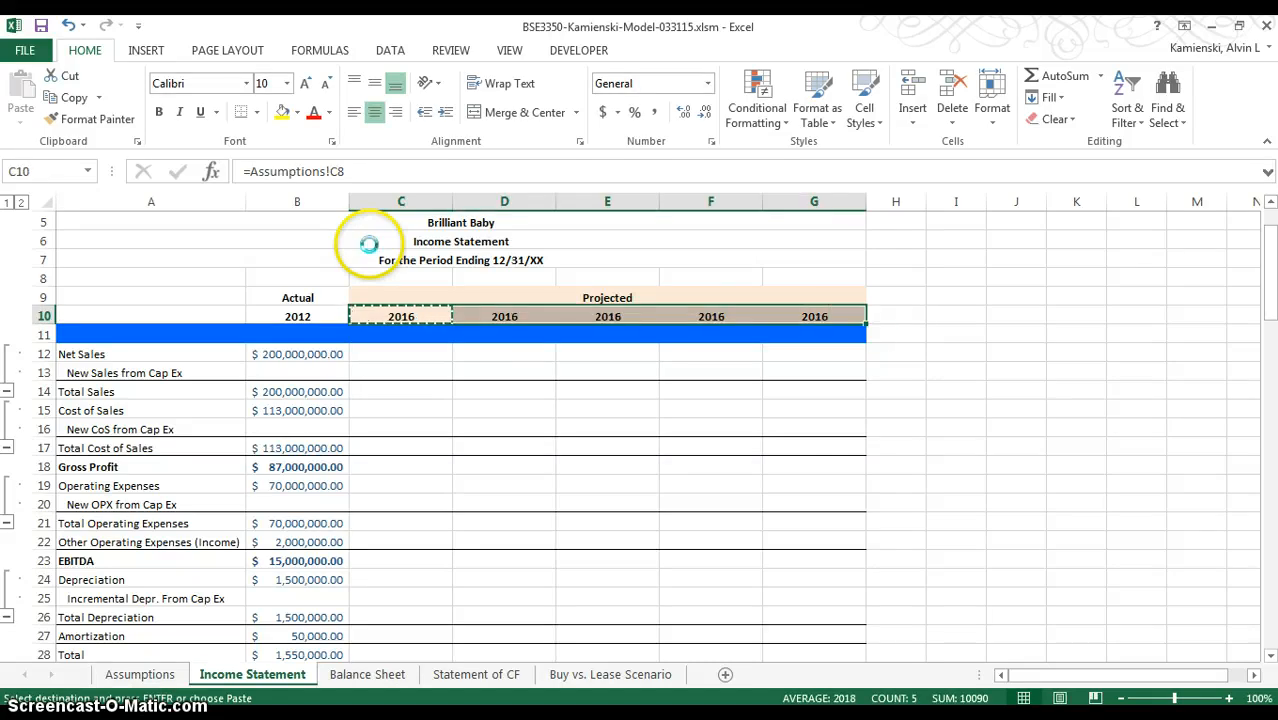
- Check the Balance Sheet years, and on Statement of CF link C10 to Assumptions!C8 and copy the link across through G10
key(ctrl+Page_Down)
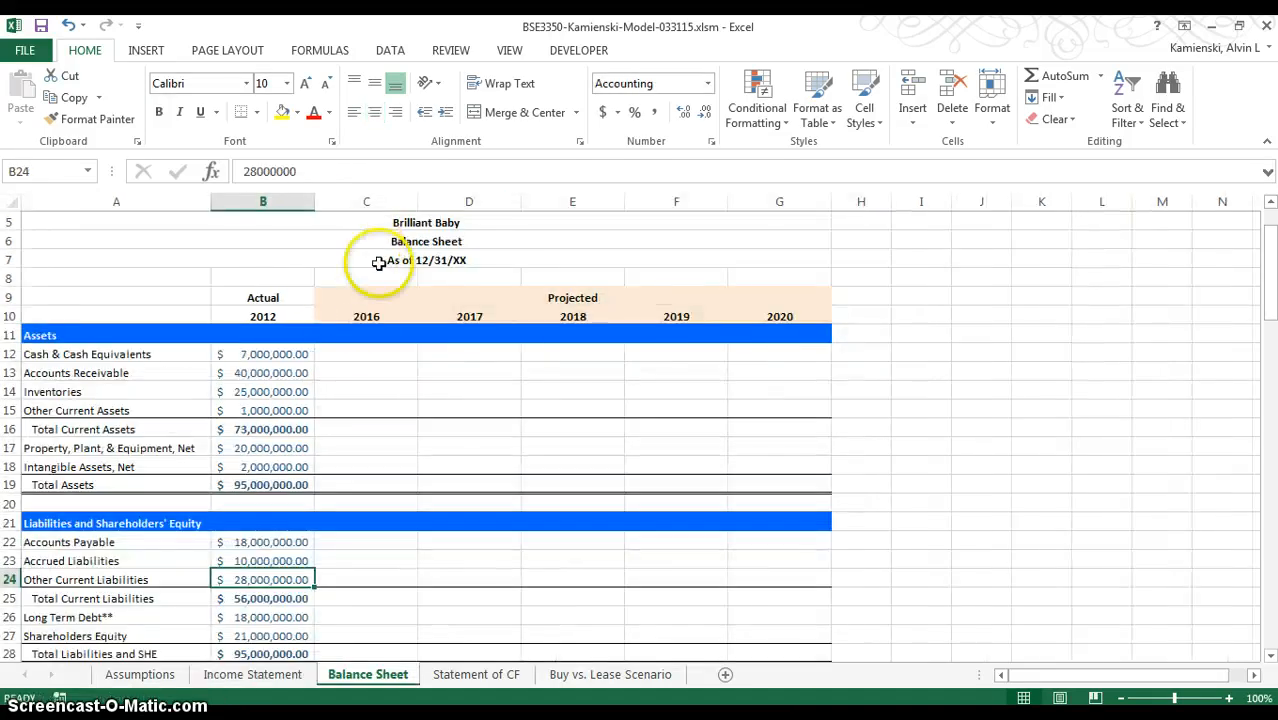
click(361, 315)
key(ctrl+Page_Down)
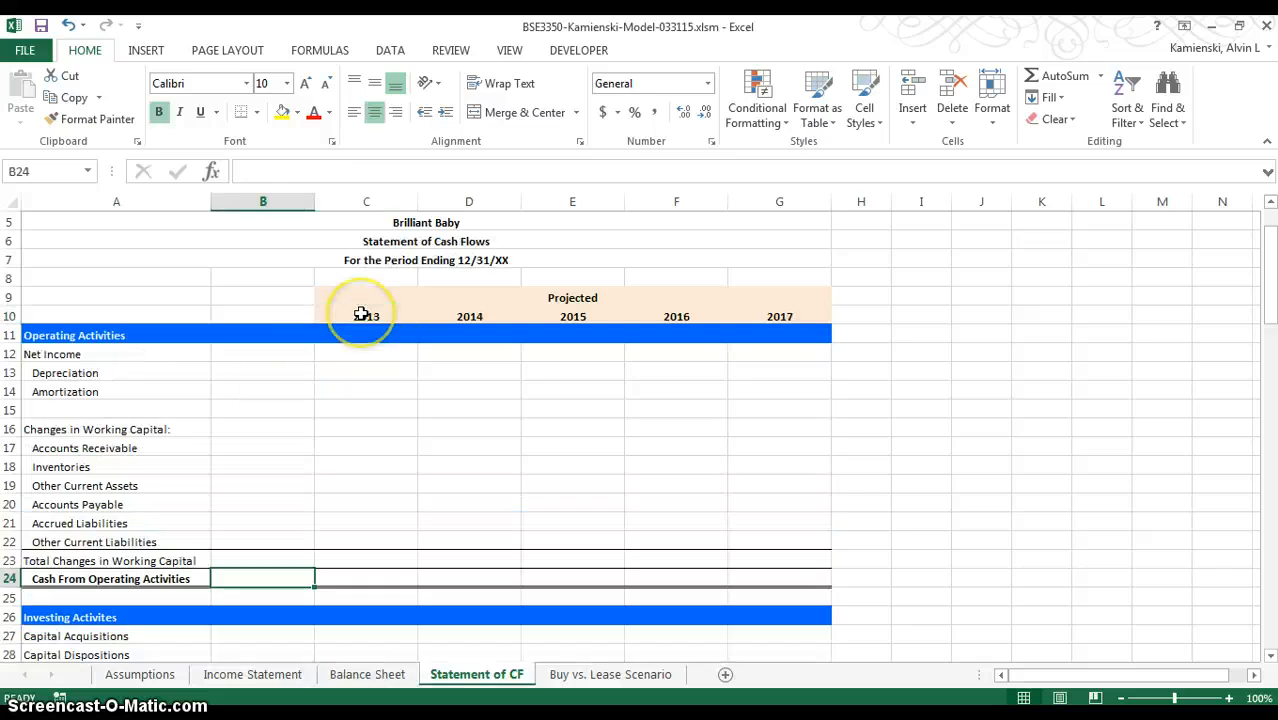
click(361, 315)
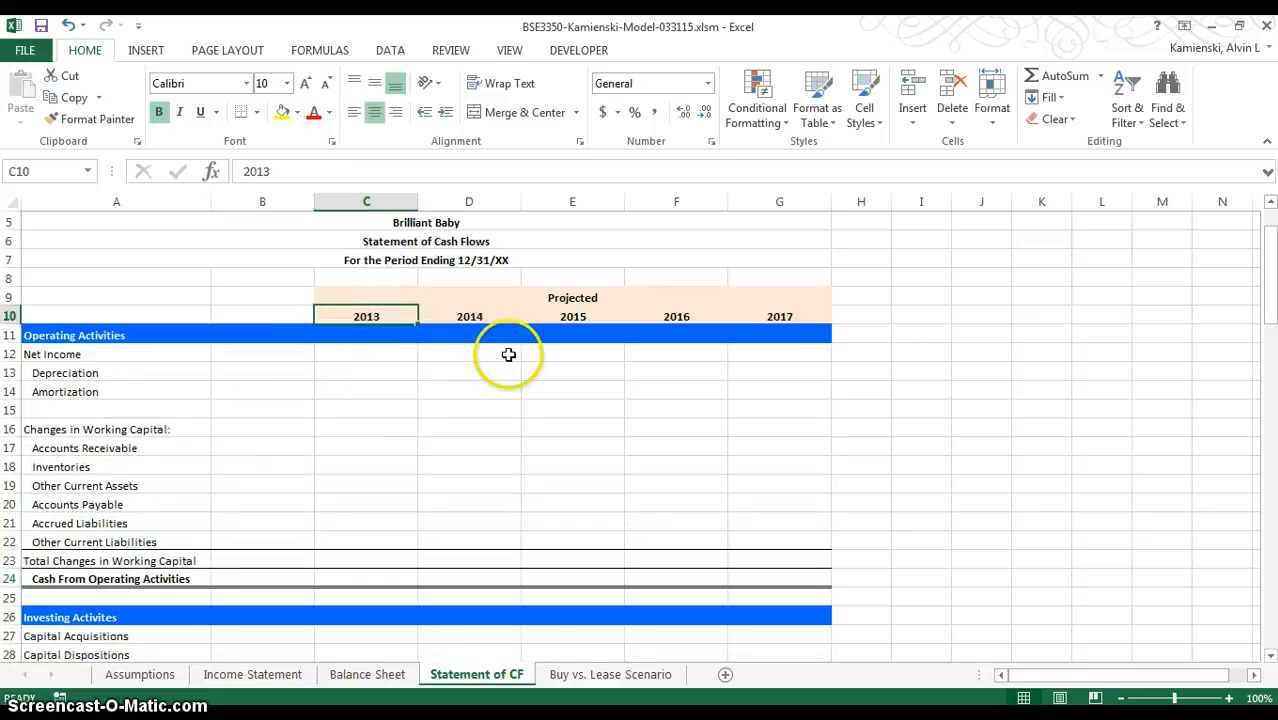
text(=)
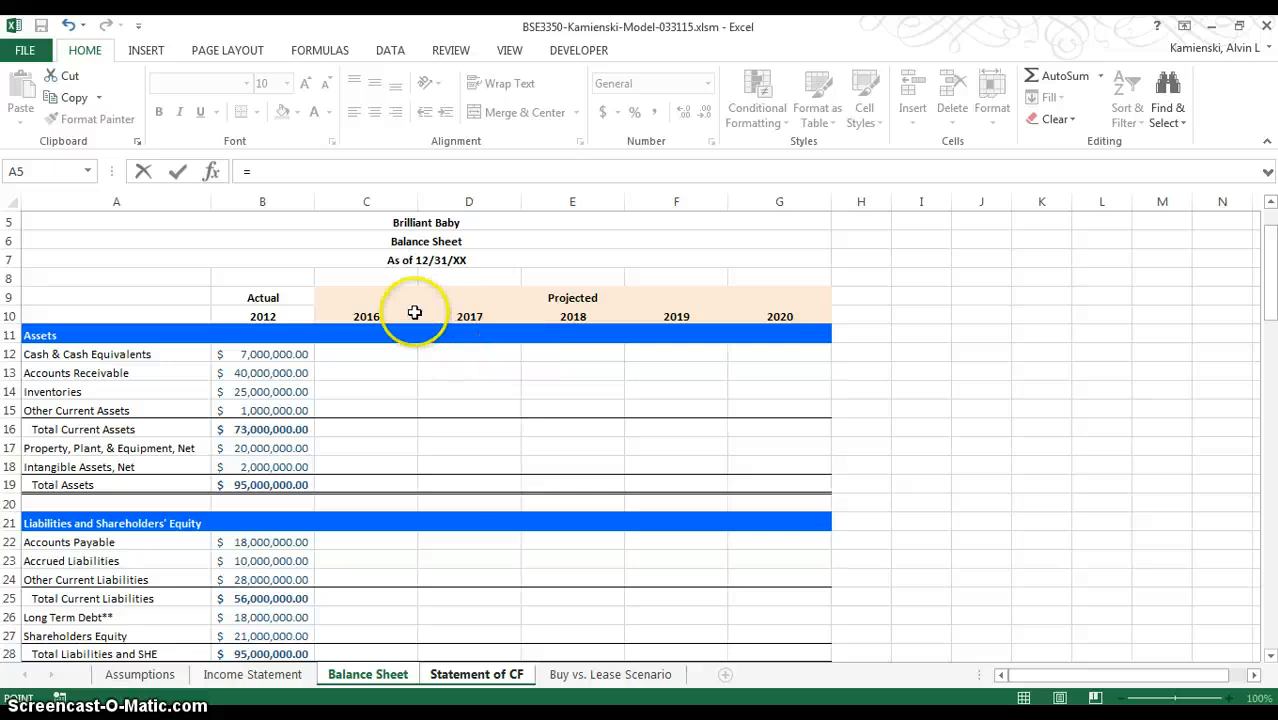
key(ctrl+Page_Up)
key(ctrl+Page_Up)
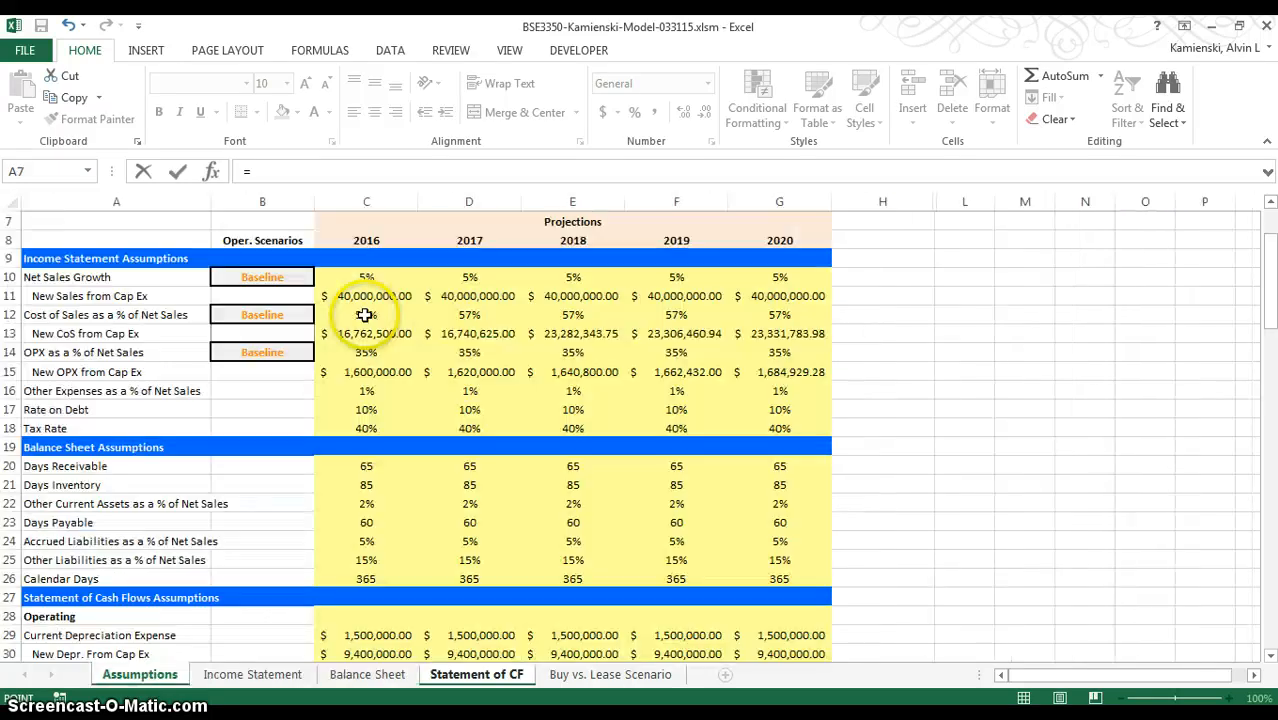
click(370, 248)
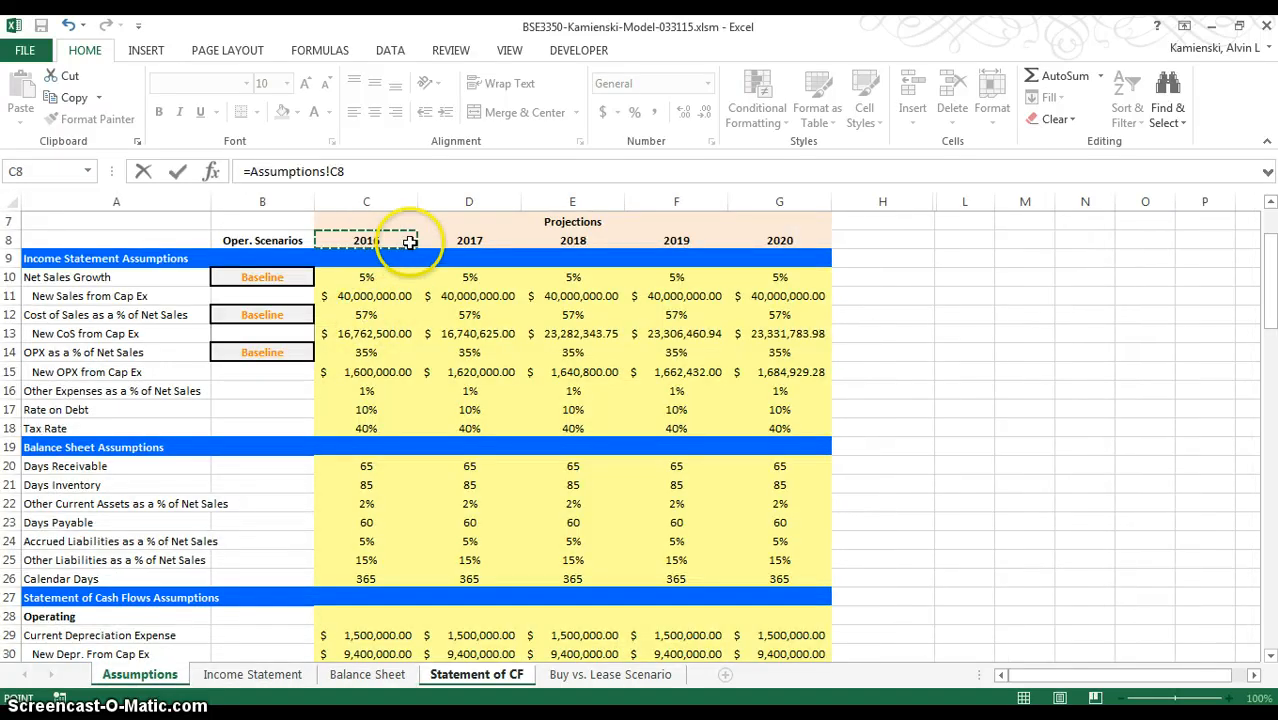
key(Return)
key(Up)
key(Up)
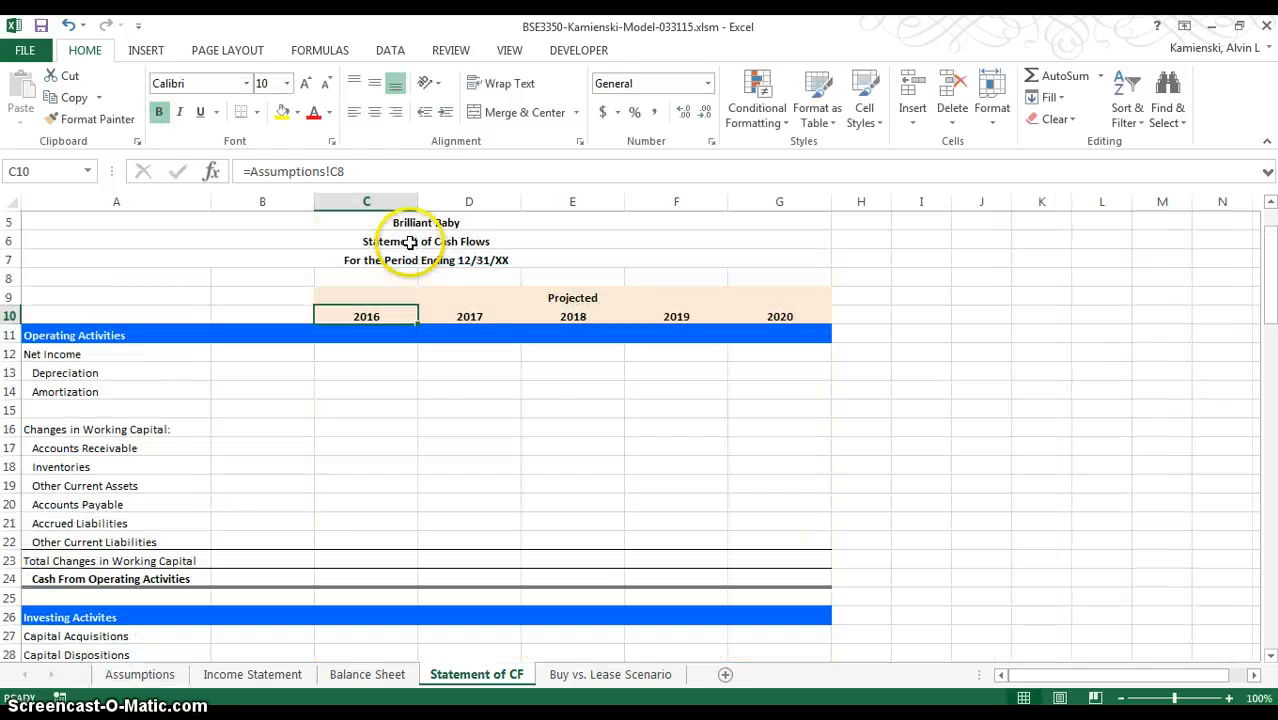
- Select cell A5 on the Statement of CF sheet and return to the Assumptions sheet
key(Up)
key(Up)
key(Up)
key(Up)
key(Left)
key(Left)
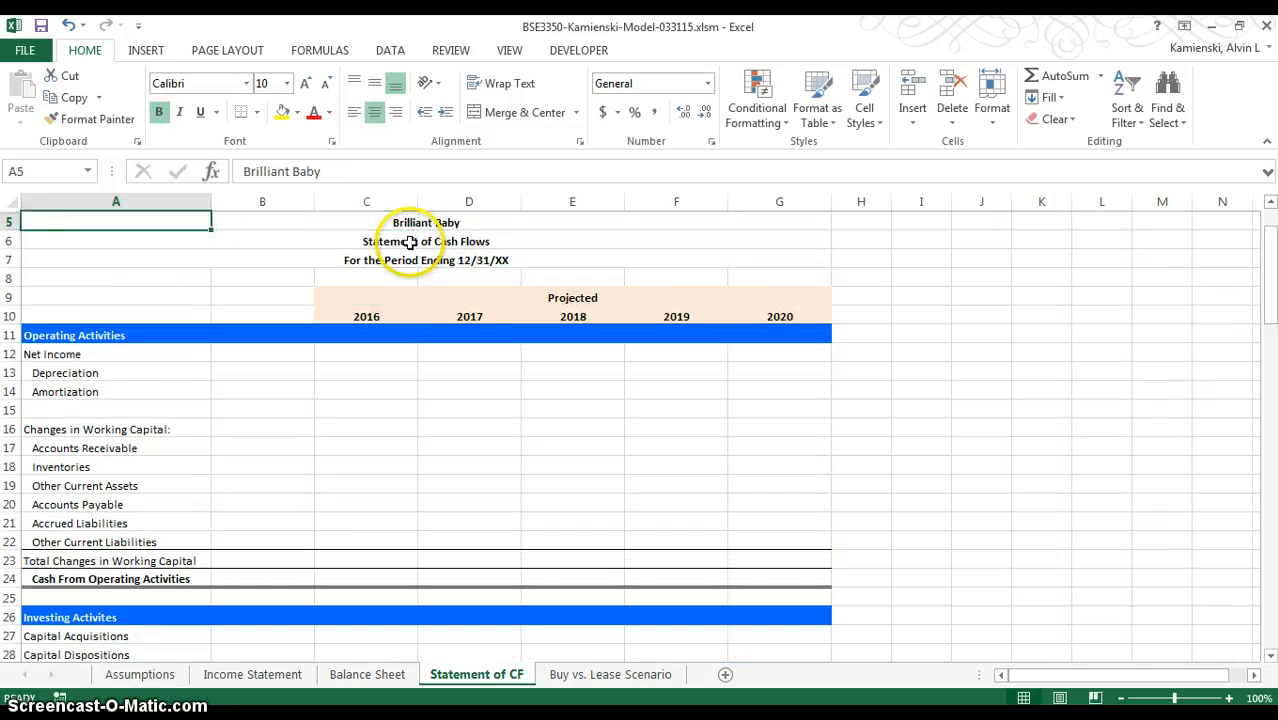
key(ctrl+Page_Up)
key(ctrl+Page_Up)
key(ctrl+Page_Up)
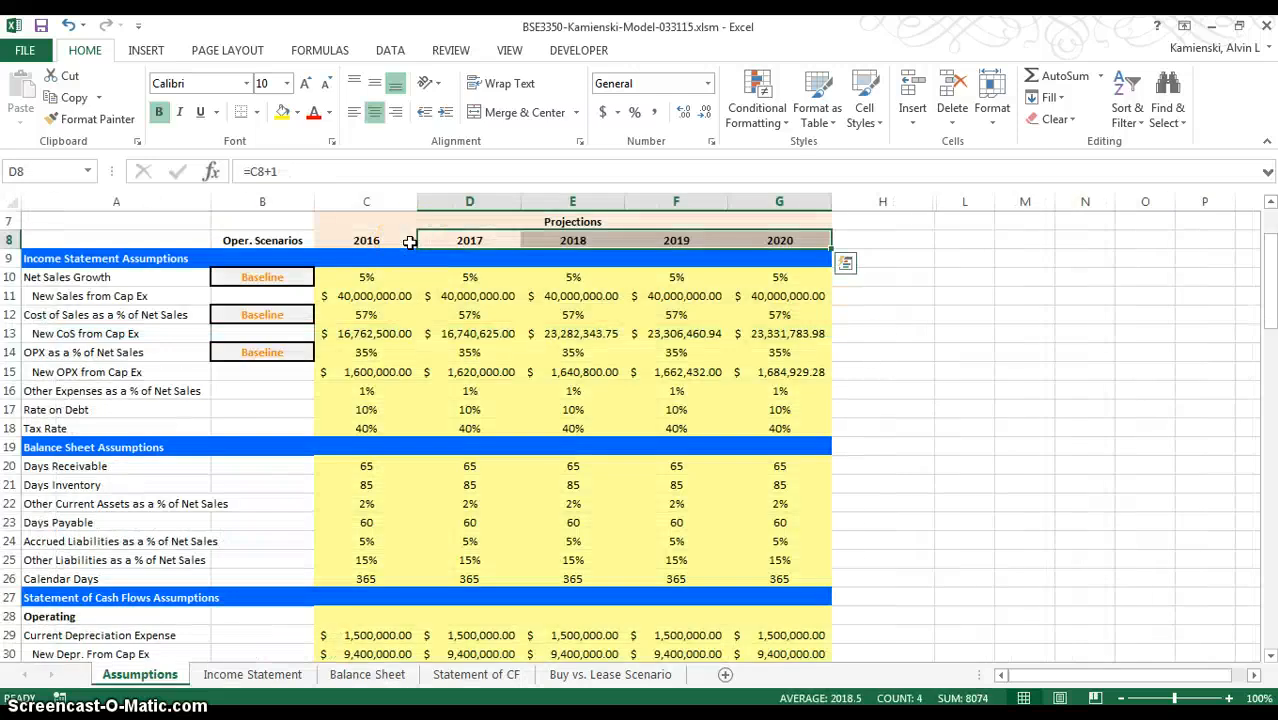
- Unhide all rows on the Assumptions sheet
click(158, 230)
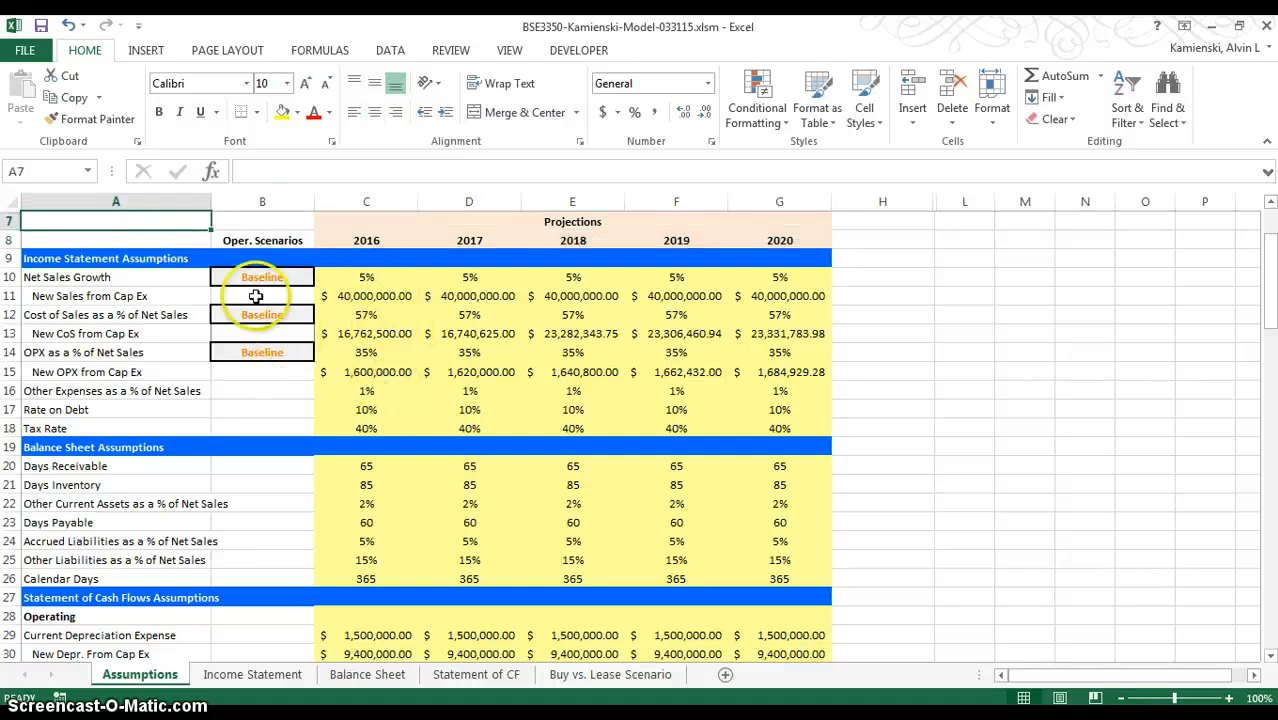
click(10, 202)
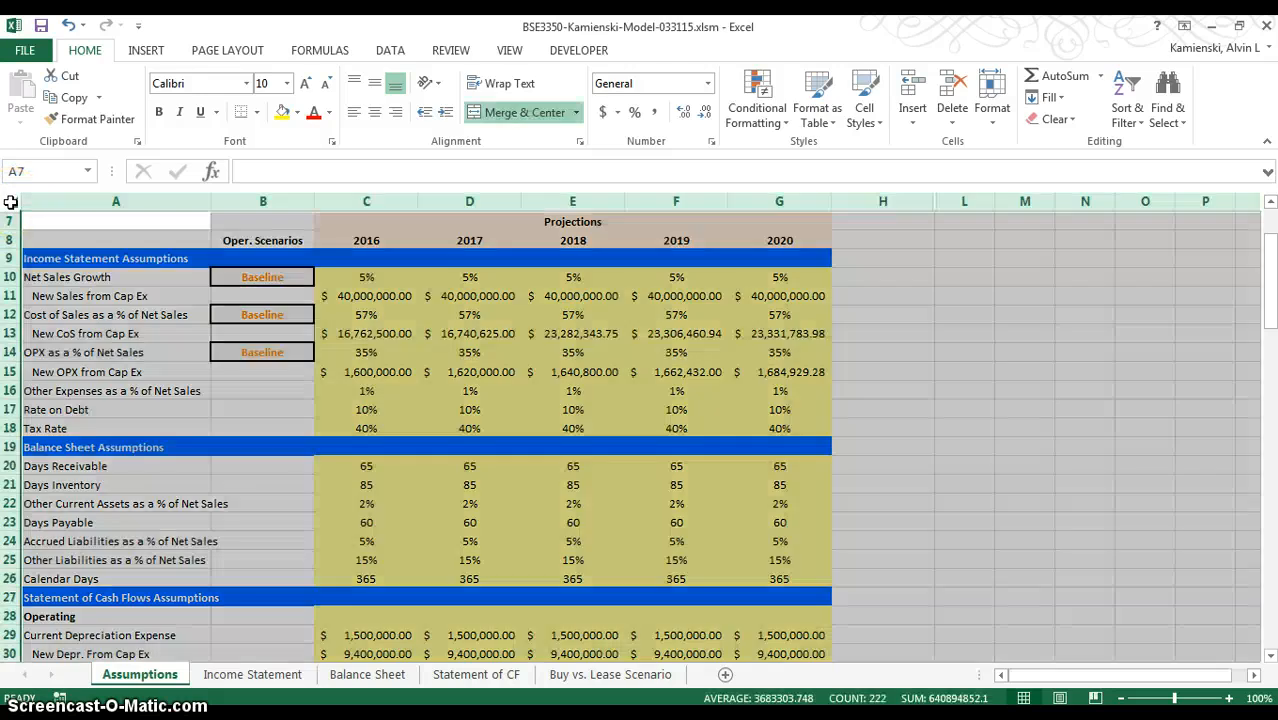
key(alt)
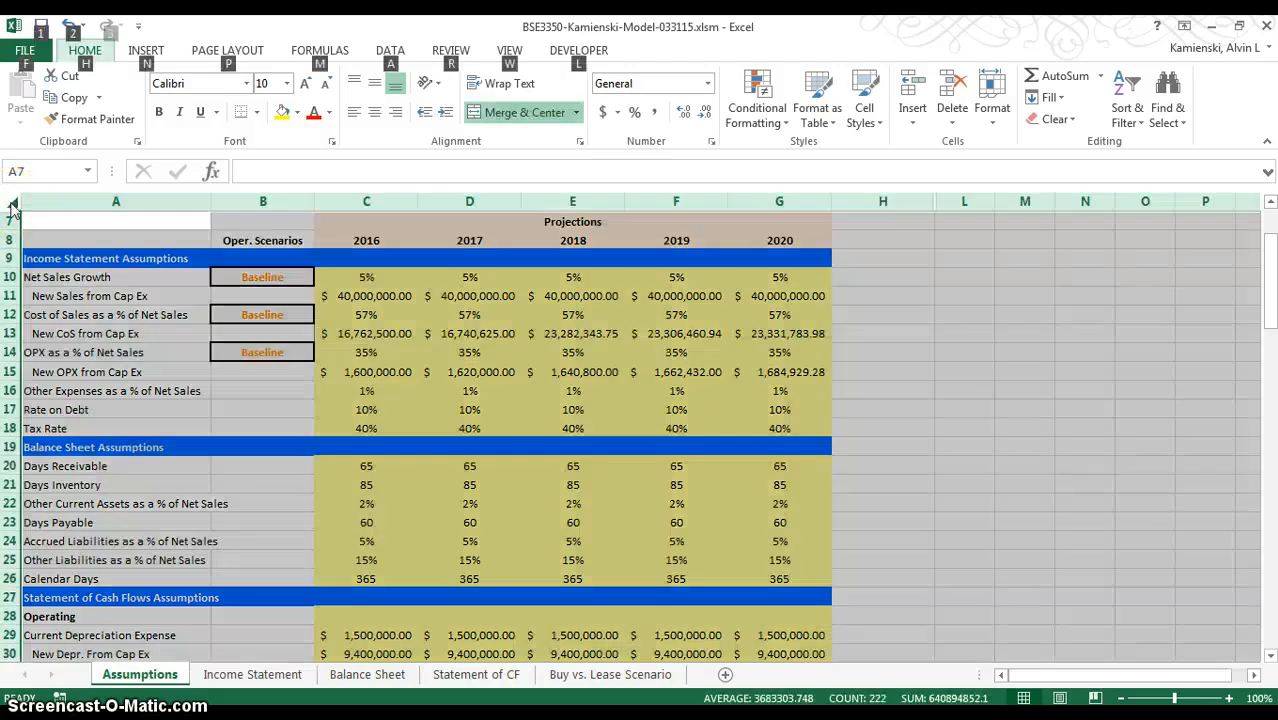
key(h)
key(o)
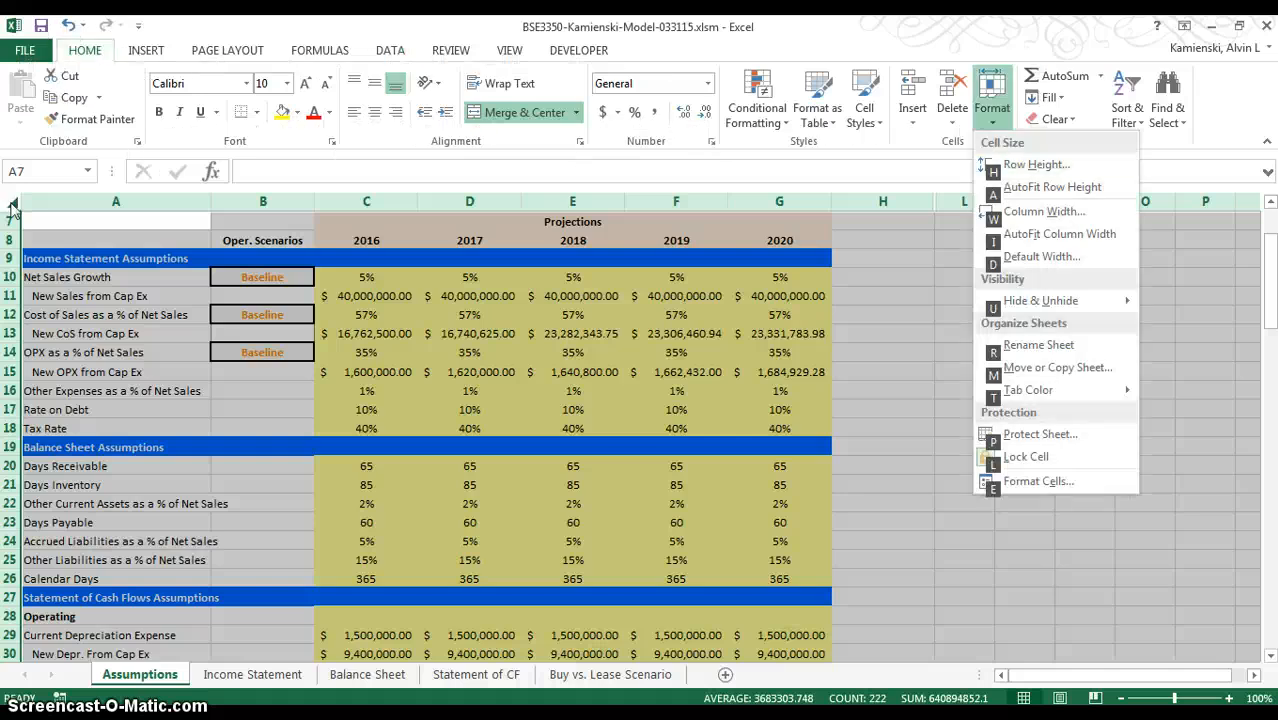
key(u)
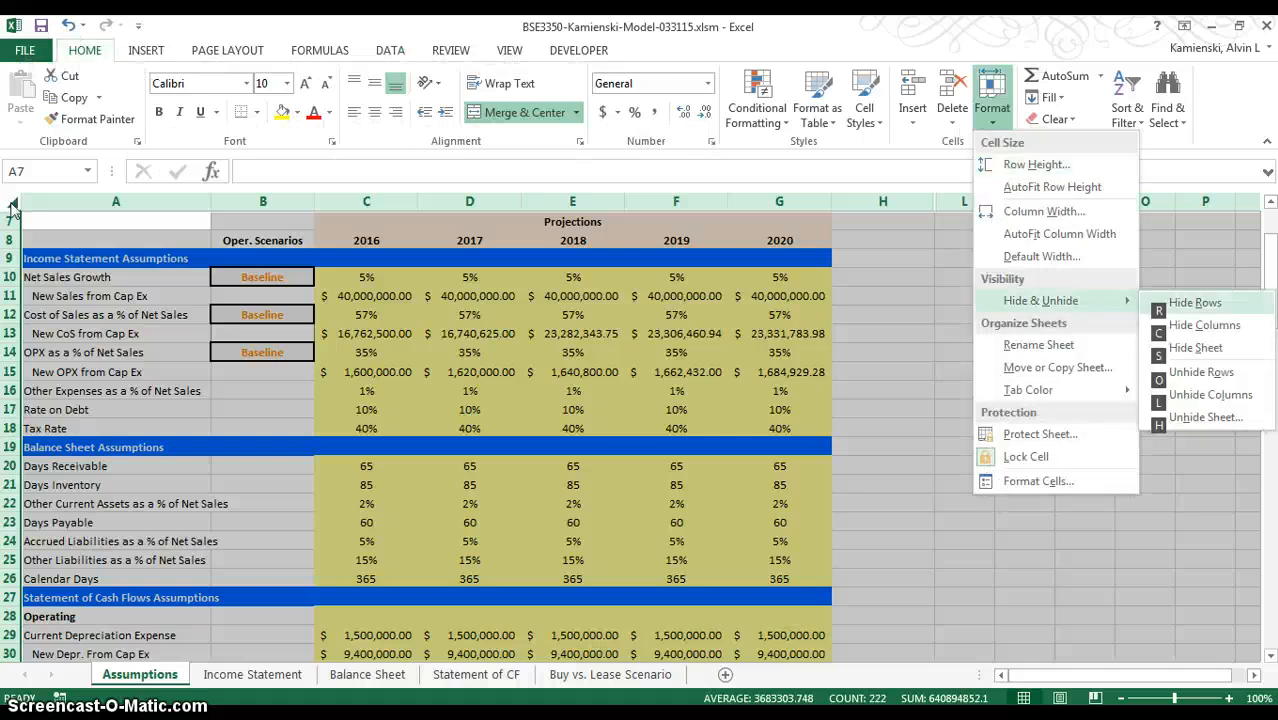
key(o)
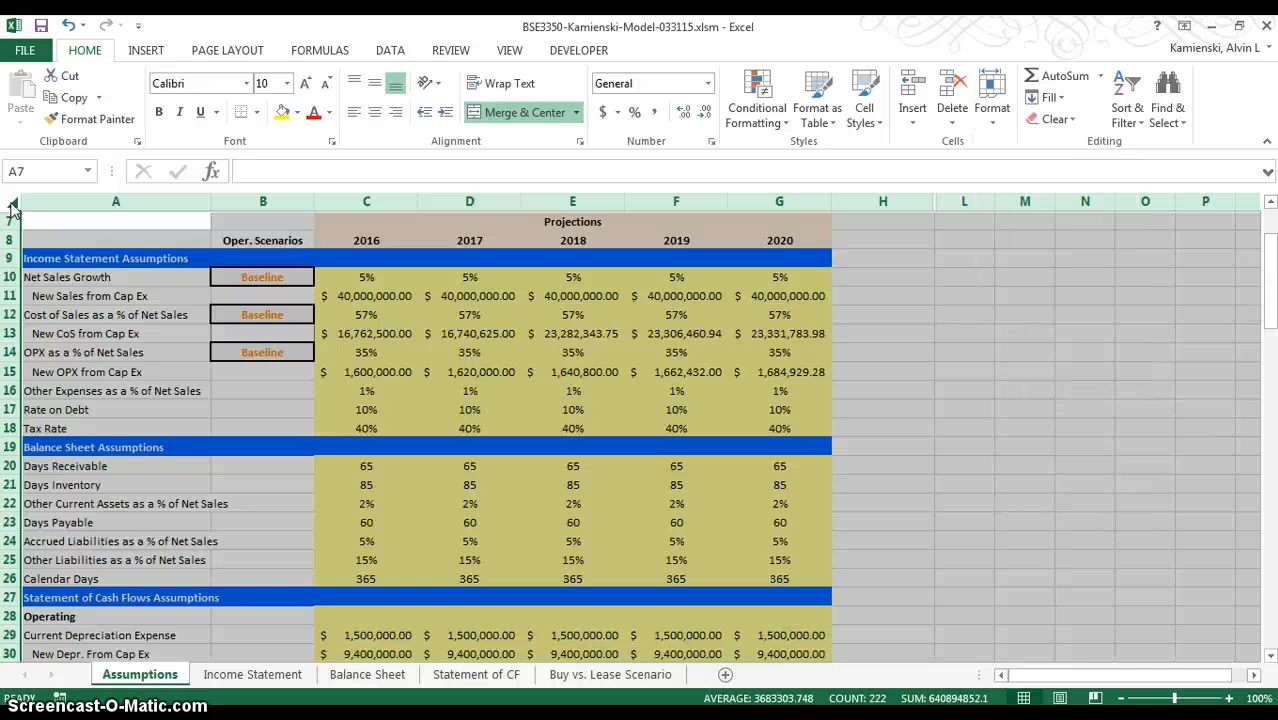
- Set the capital expansion option in B5 of the control panel to No
key(Down)
key(Up)
key(Up)
key(Up)
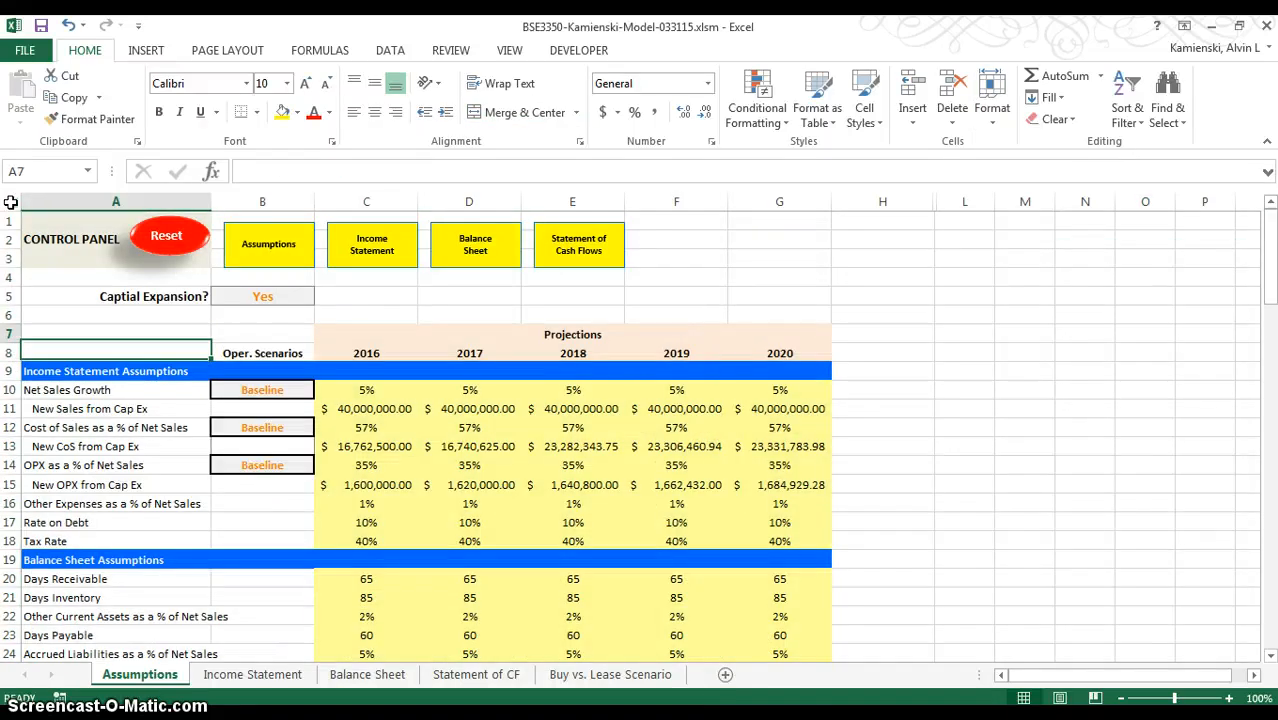
key(Up)
key(Right)
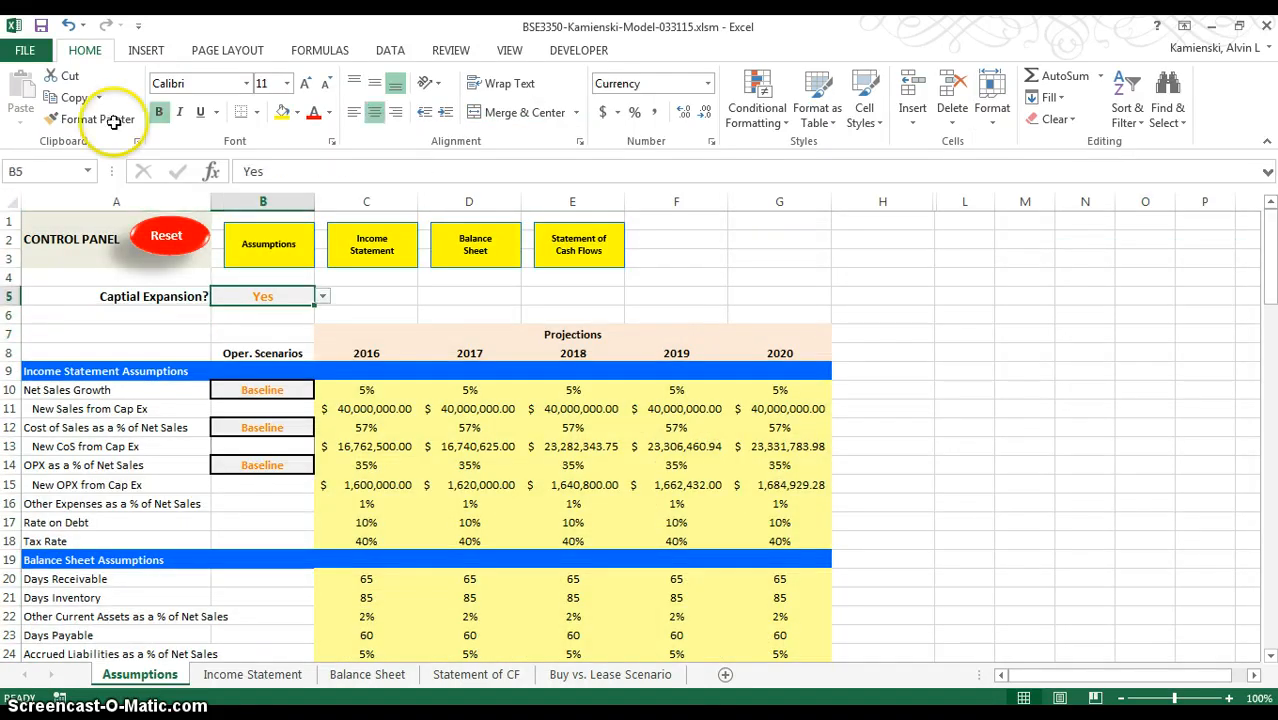
click(321, 299)
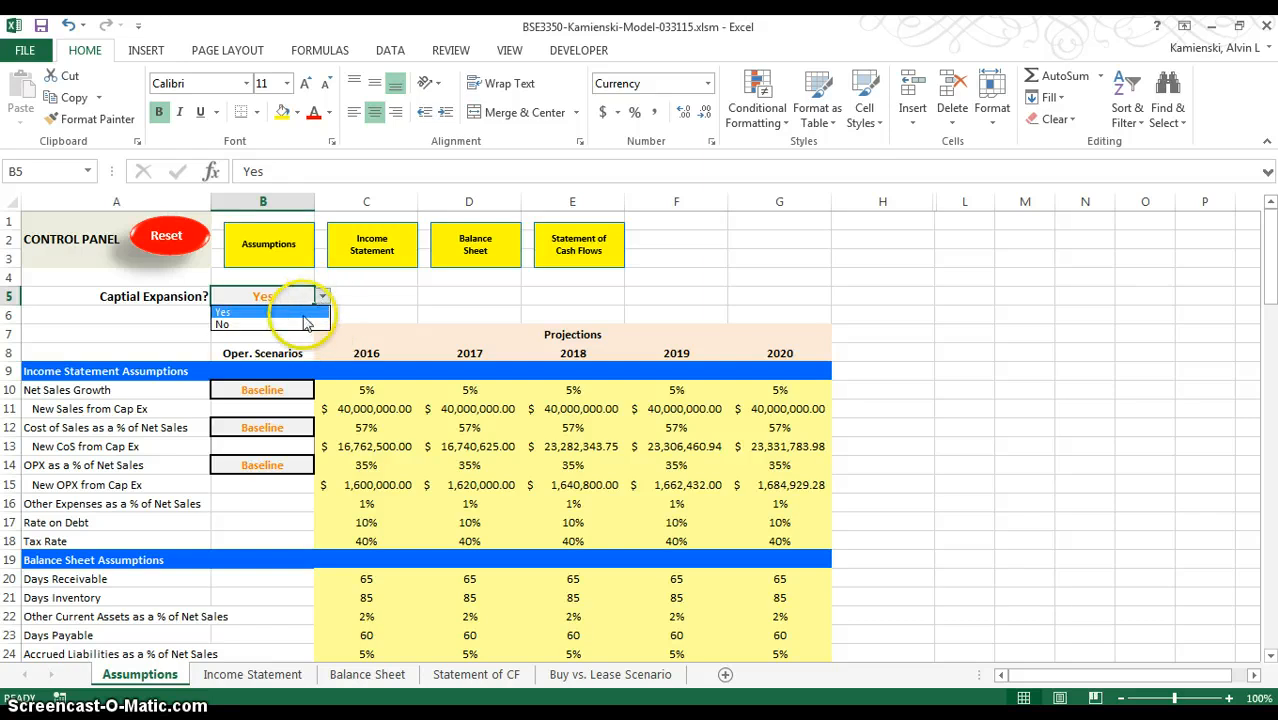
click(300, 326)
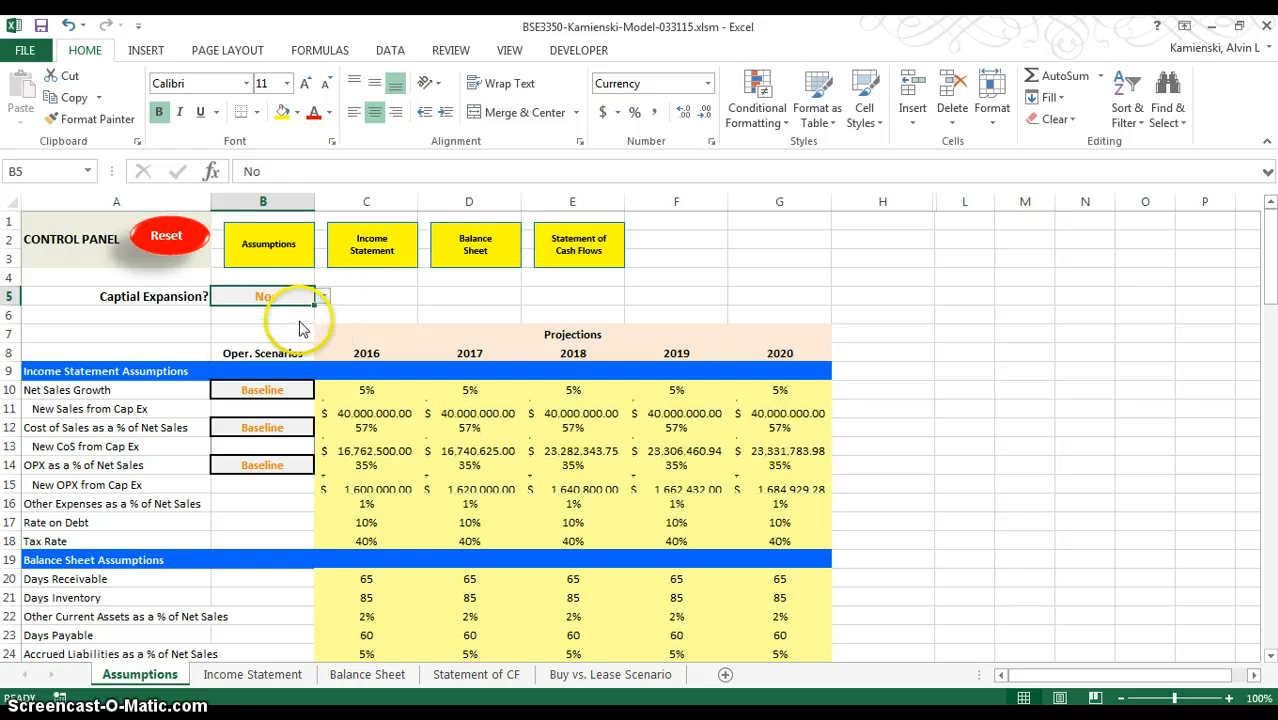
- Hide control panel rows 1 through 6 on the Assumptions sheet
click(143, 313)
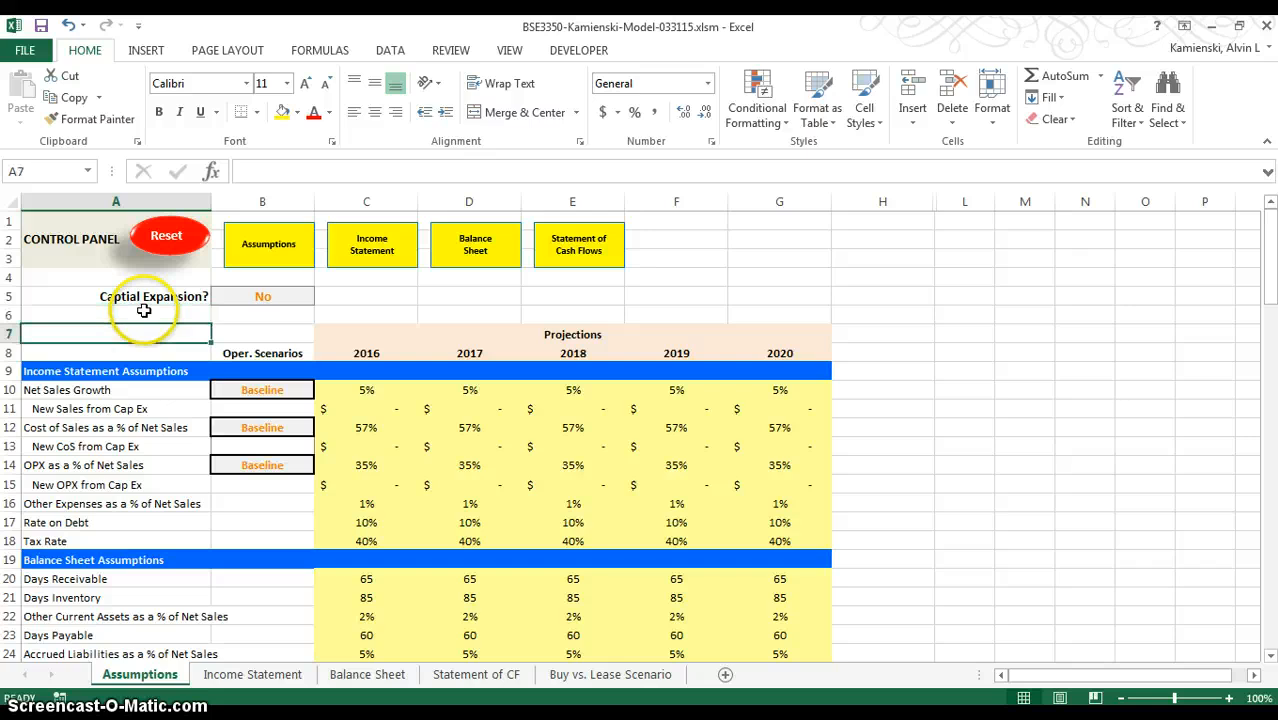
drag(143, 313, 144, 305)
key(shift+Up)
key(shift+Up)
key(shift+Up)
key(shift+Up)
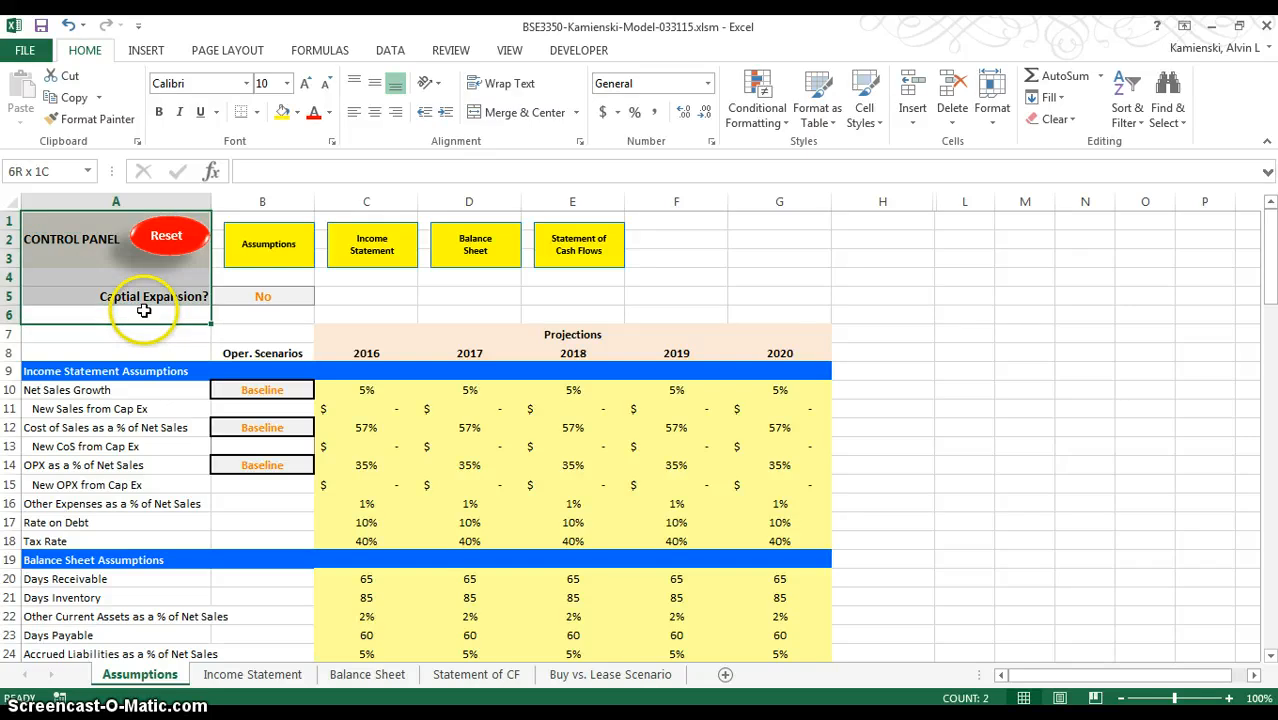
key(alt)
key(h)
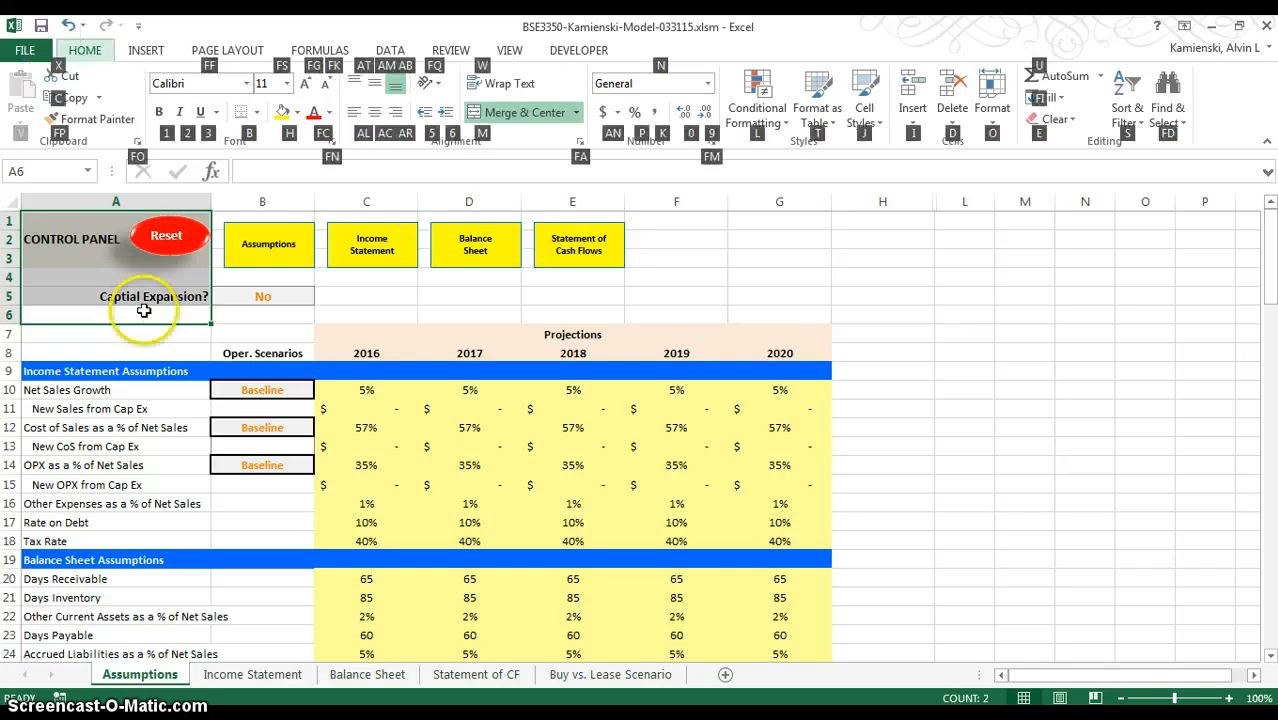
key(o)
key(u)
key(r)
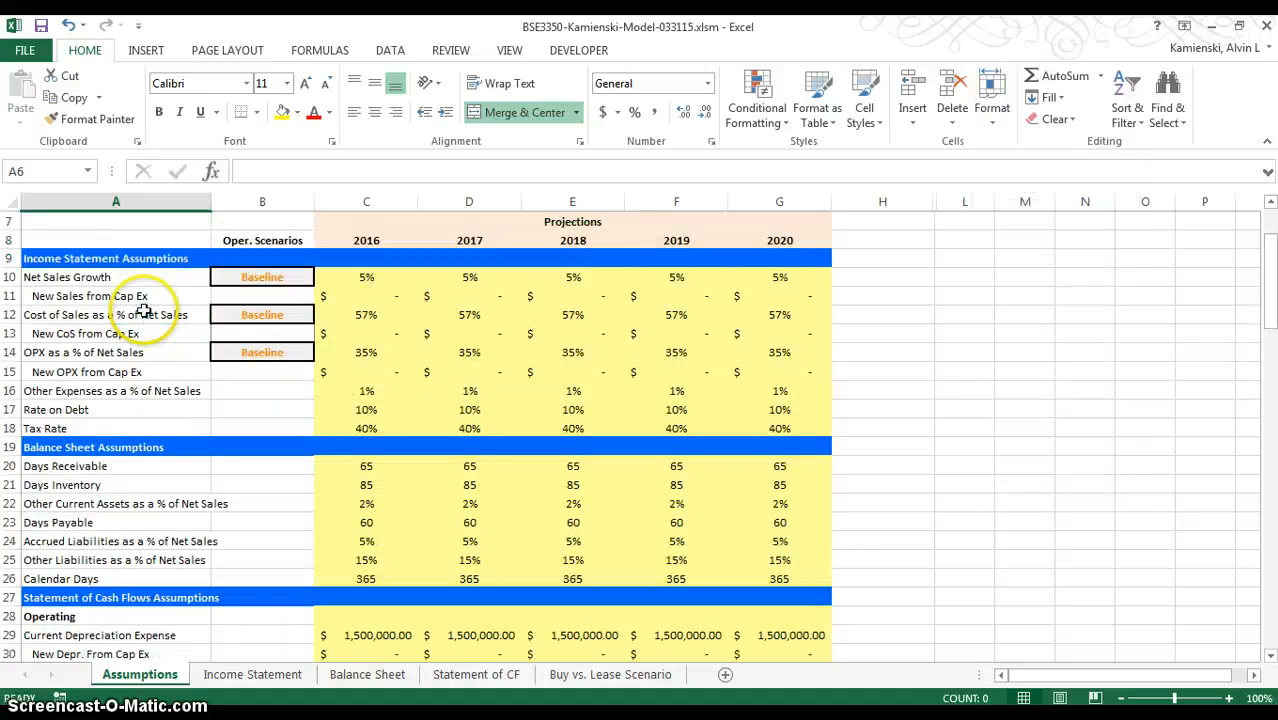
- Review the Net Sales Growth scenario in B10 and the projection formulas in C10:G10
click(272, 276)
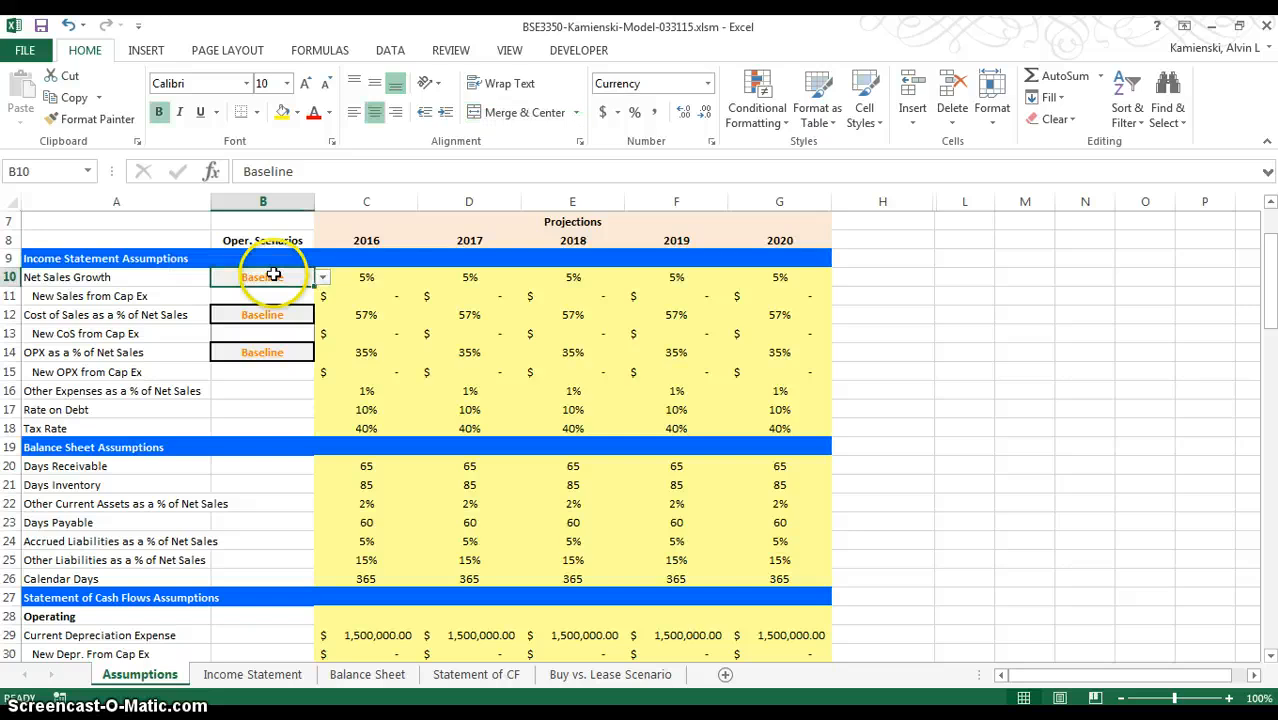
click(372, 278)
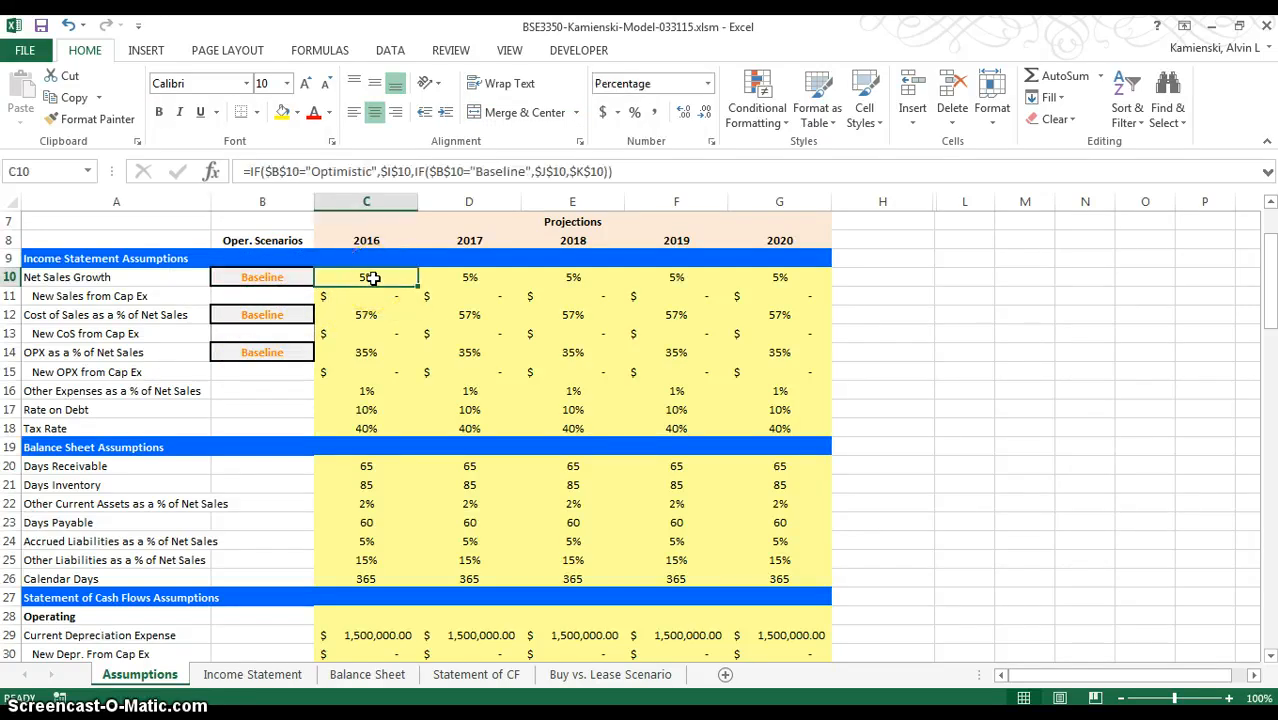
key(ctrl+shift+Right)
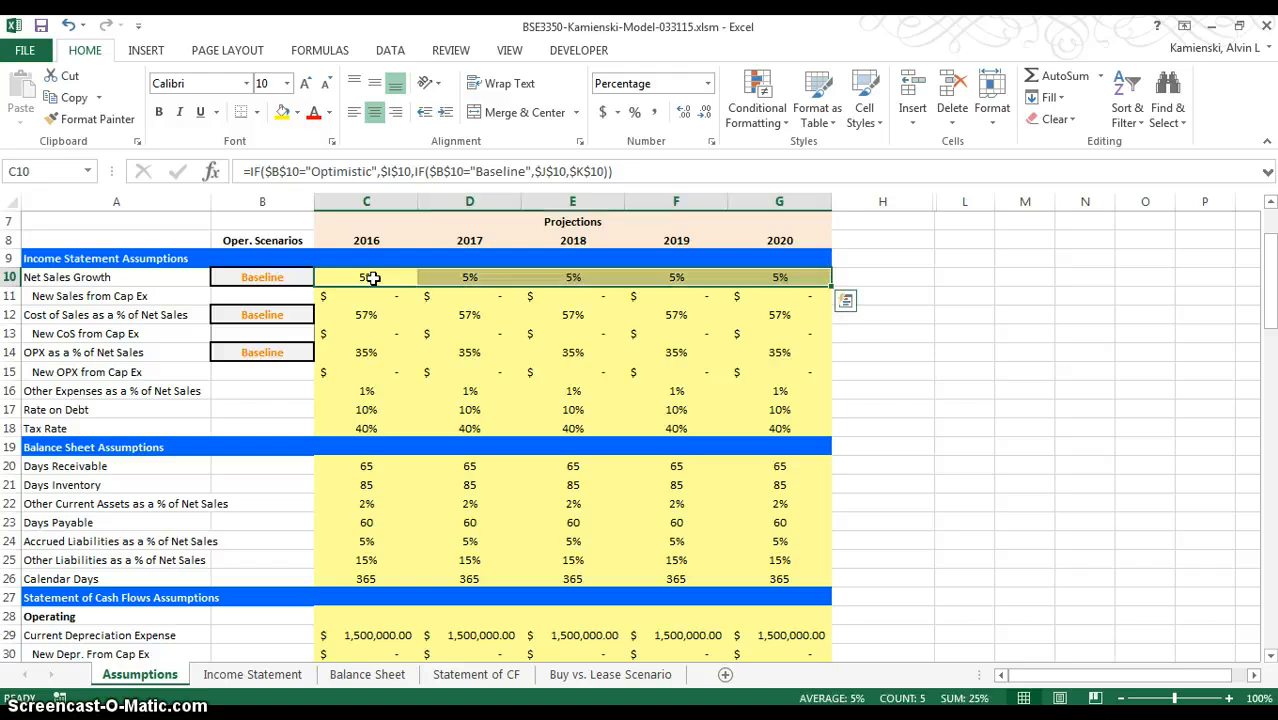
- Look up the cost of sales percentage in the case study PDF in Adobe Reader, and enter 45% in C12 of the Excel model
key(Down)
key(Down)
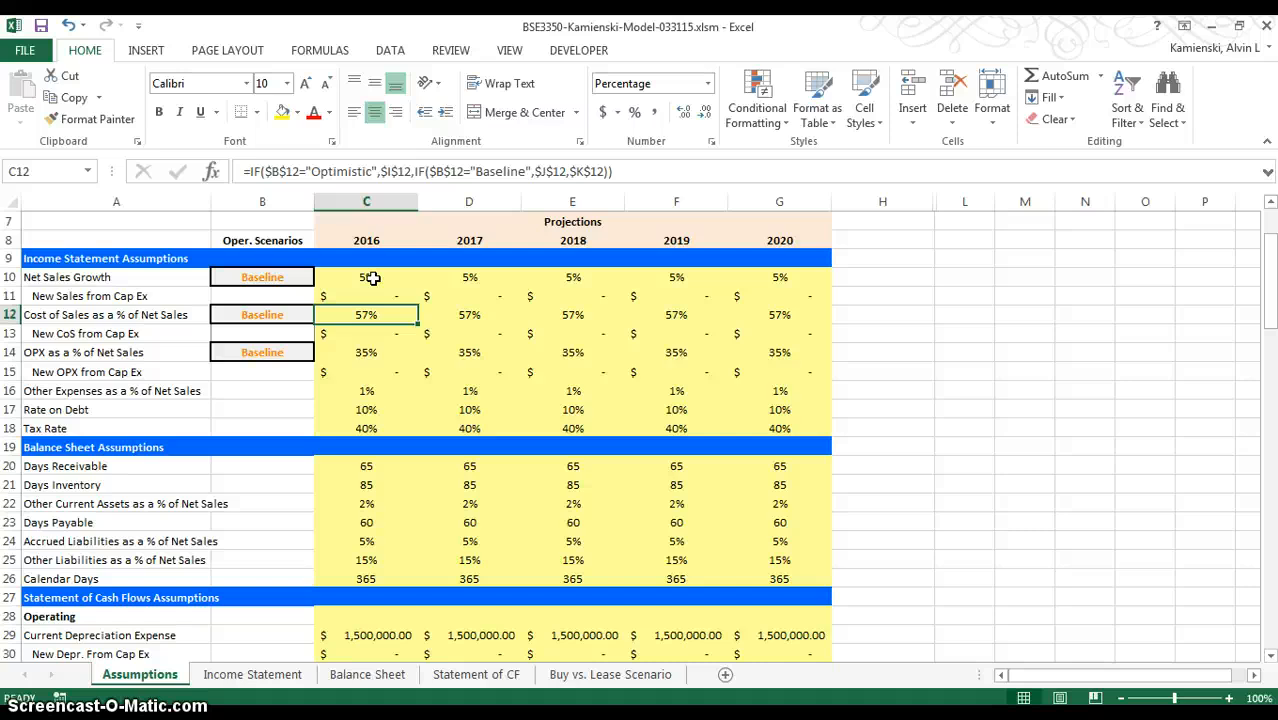
key(alt+Tab)
key(Tab)
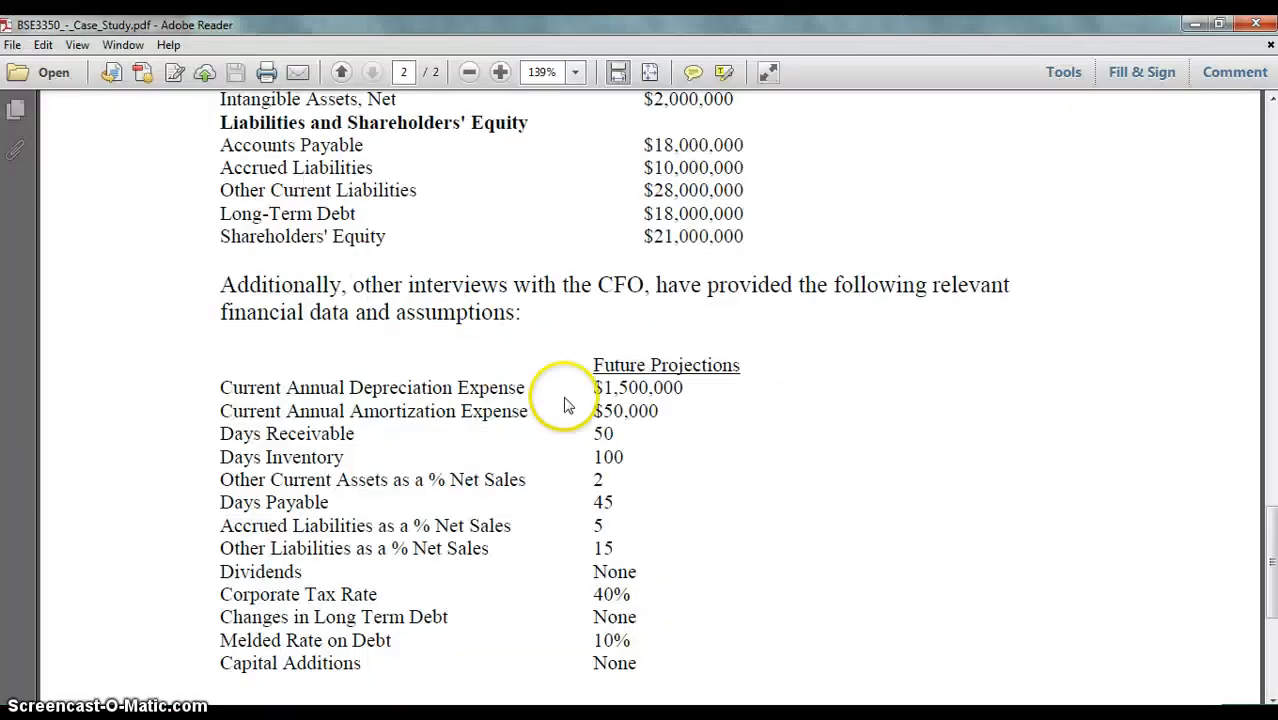
scroll(563, 397, up, 10)
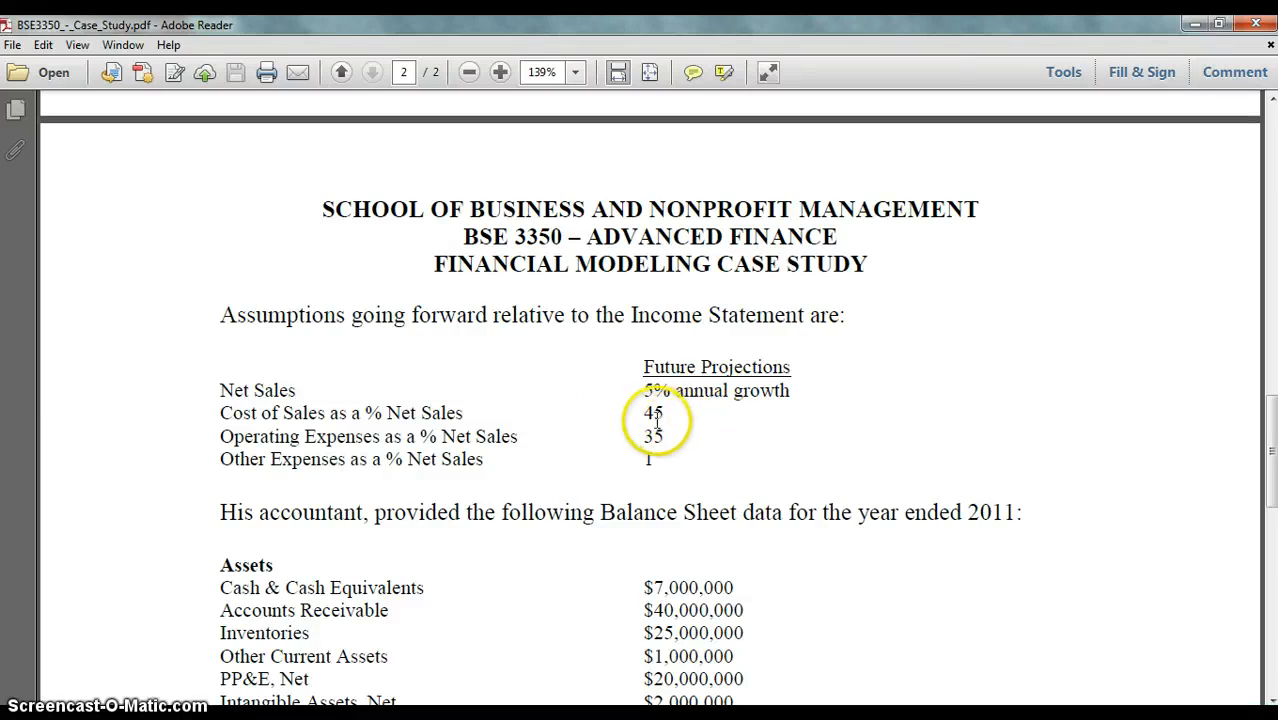
key(alt+Tab)
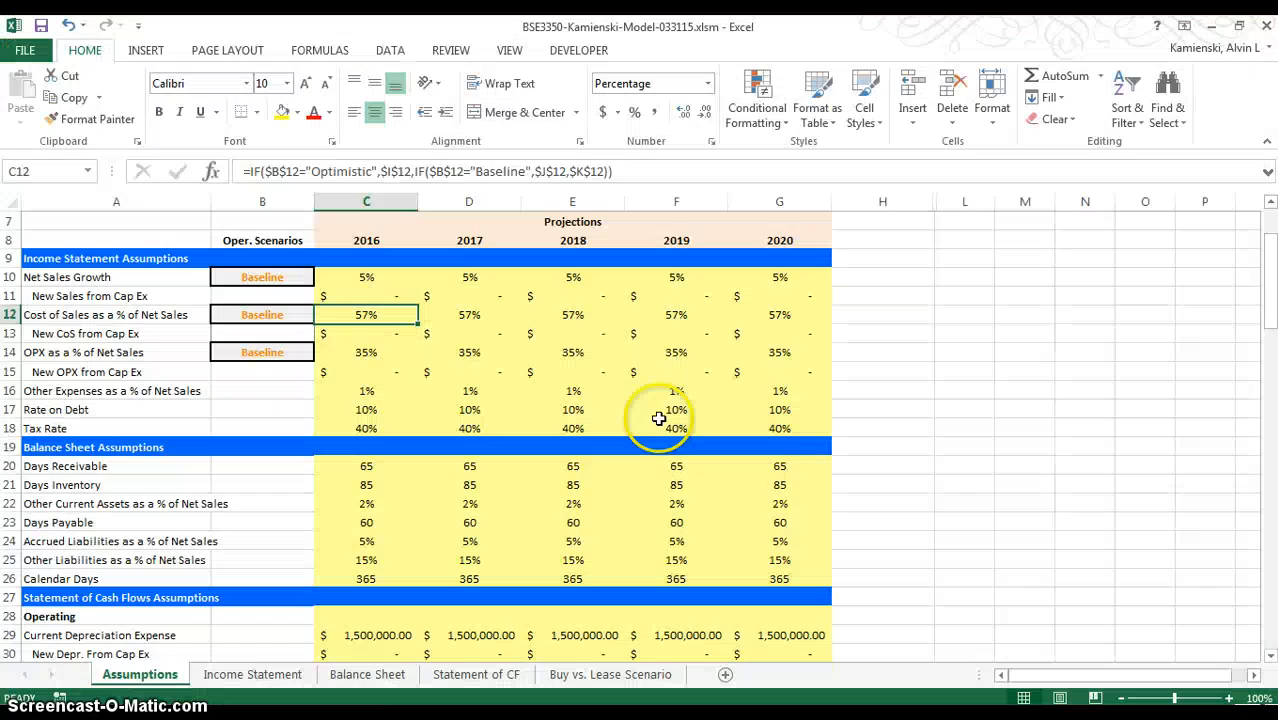
text(45)
key(Return)
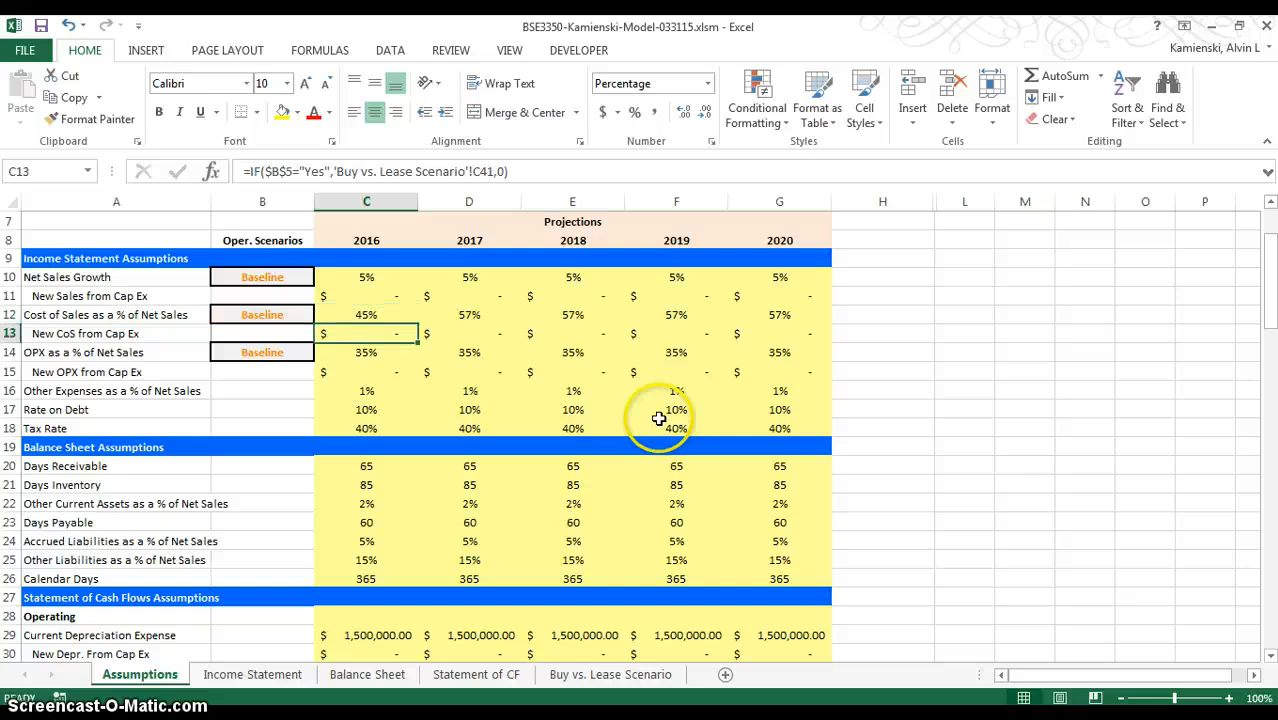
- Copy the 45% cost of sales value from C12 across the remaining projection years through G12
key(Up)
key(ctrl+c)
key(shift+Right)
key(shift+Right)
key(shift+Right)
key(shift+Right)
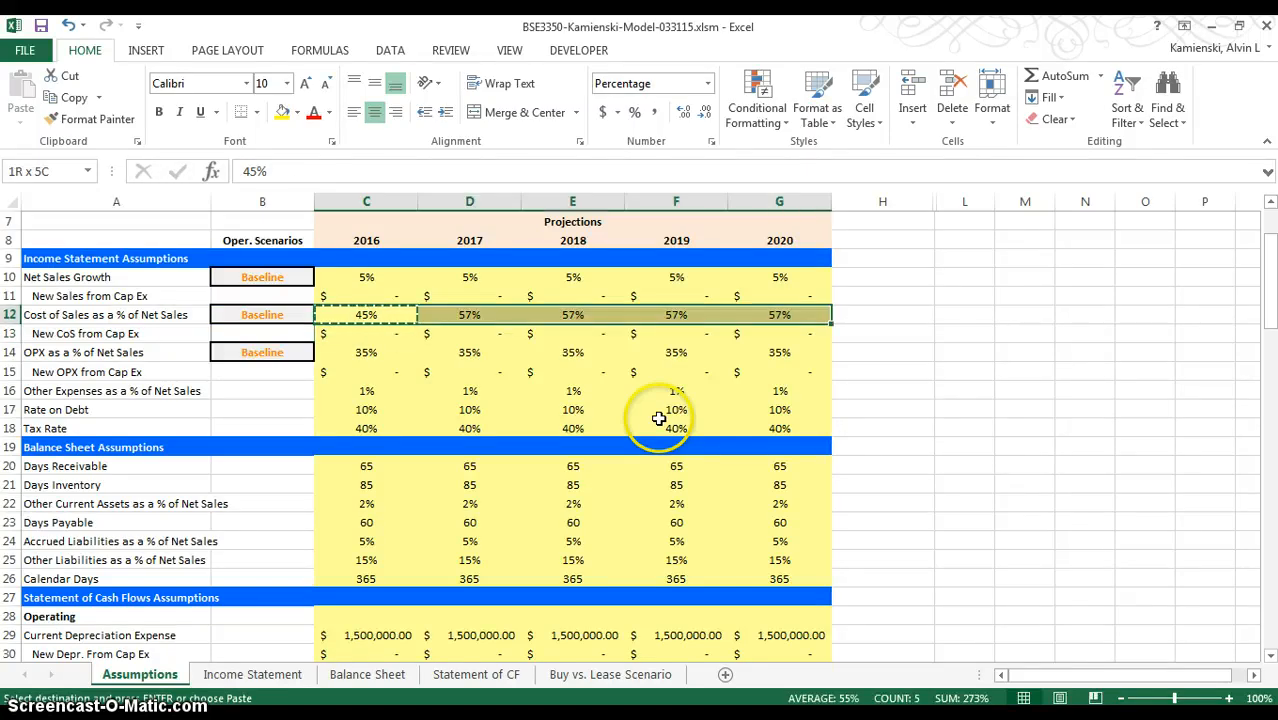
key(ctrl+v)
key(Escape)
- Review the remaining income statement assumptions in column C down to the tax rate, and select Days Receivable in C20
key(Down)
key(Down)
key(Down)
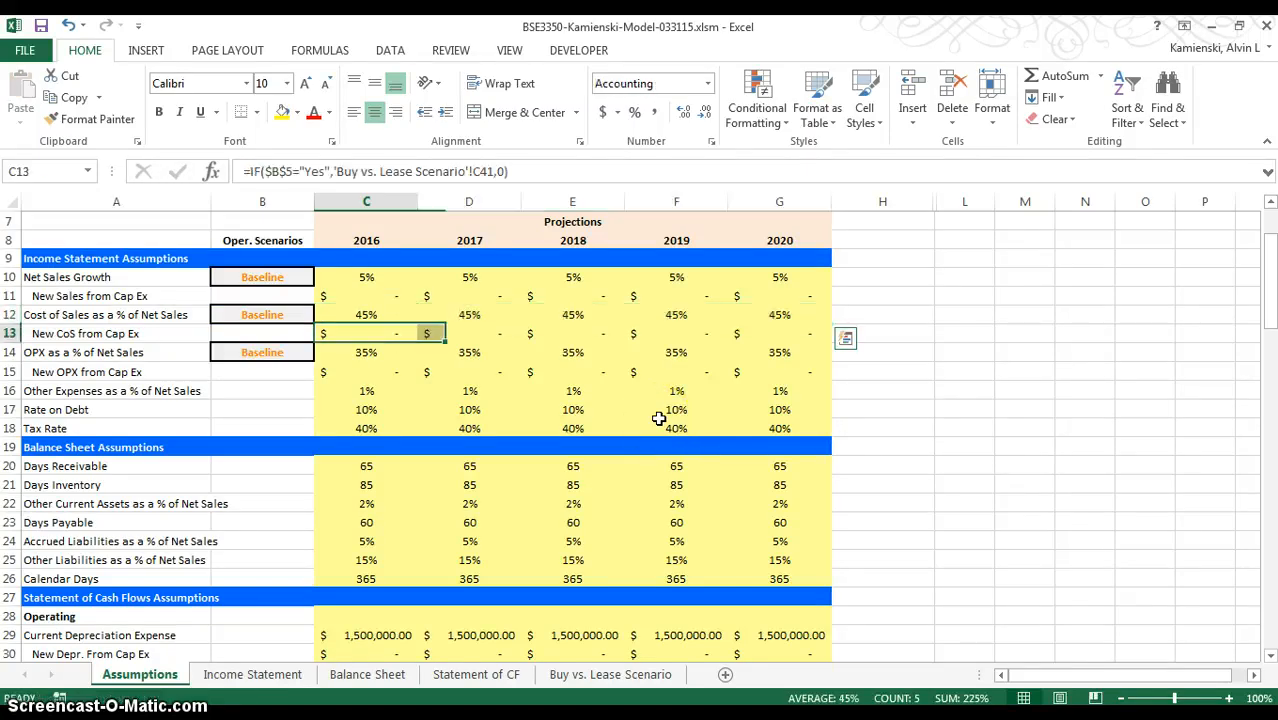
key(Down)
key(Down)
key(Down)
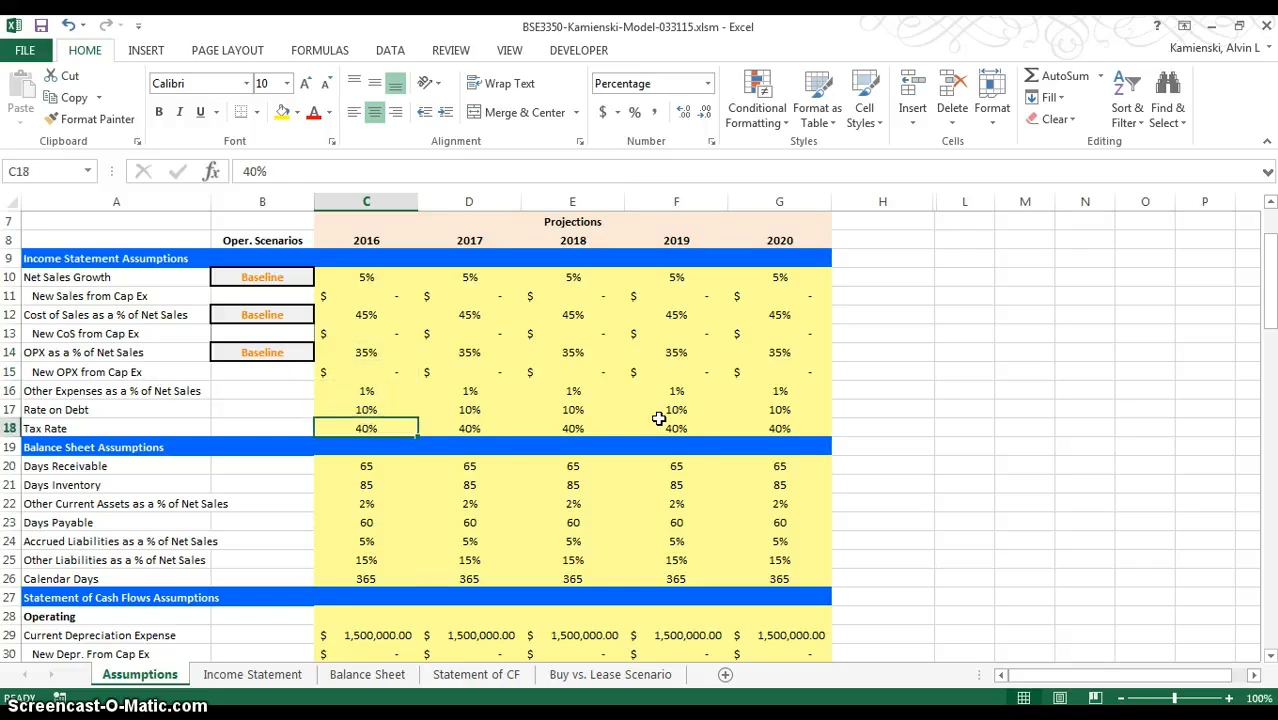
key(Down)
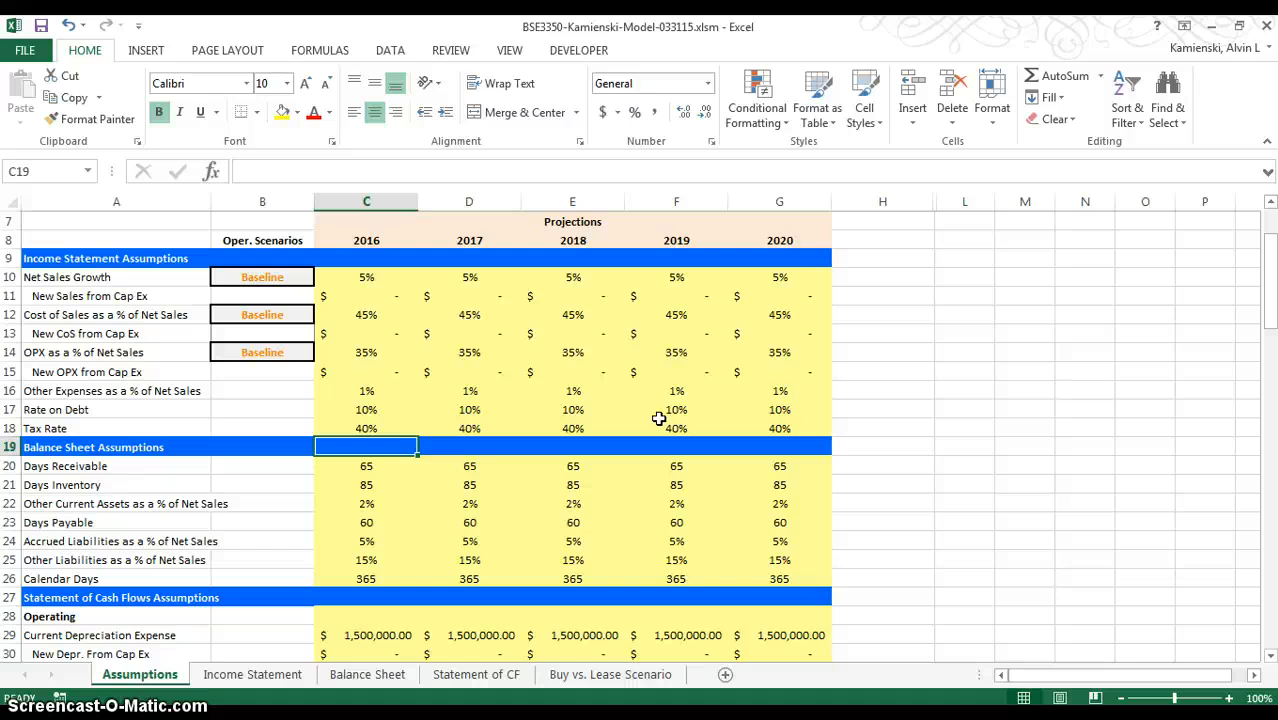
key(Down)
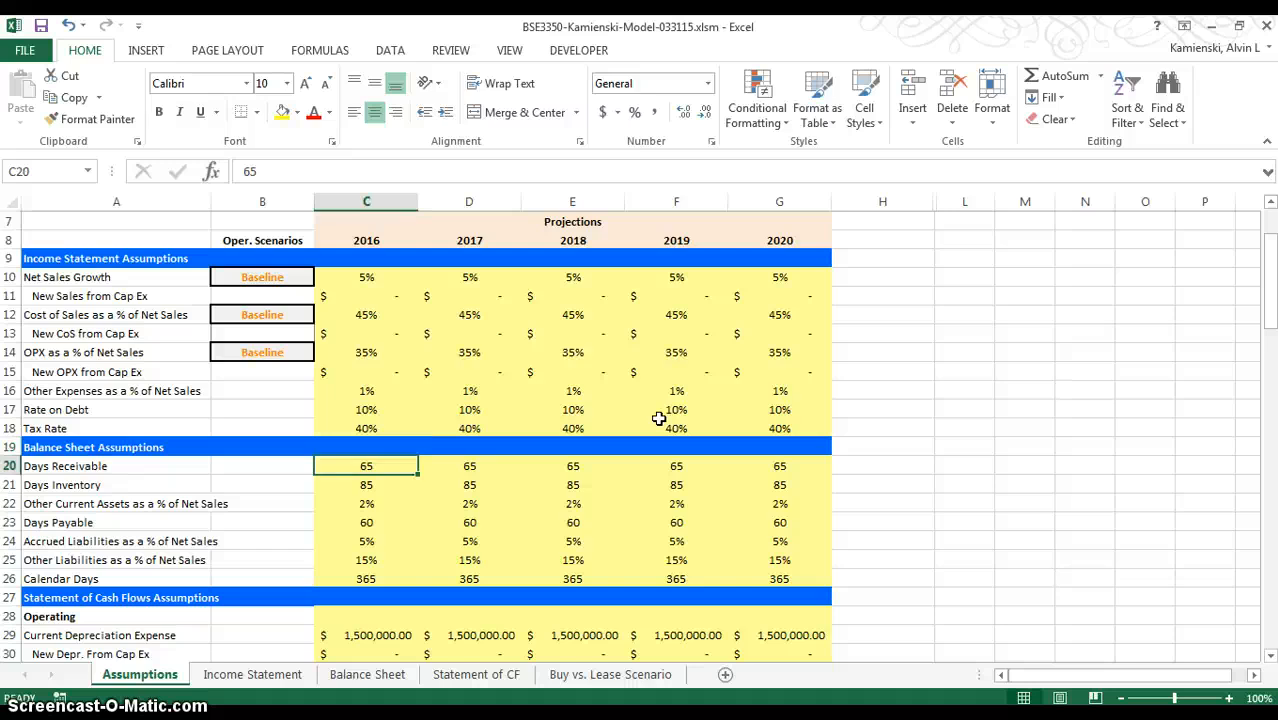
- Read the balance sheet assumptions, such as days receivable, inventory and payable, in the case study PDF in Adobe Reader, and return to the Excel model
key(alt+Tab)
key(alt+Tab)
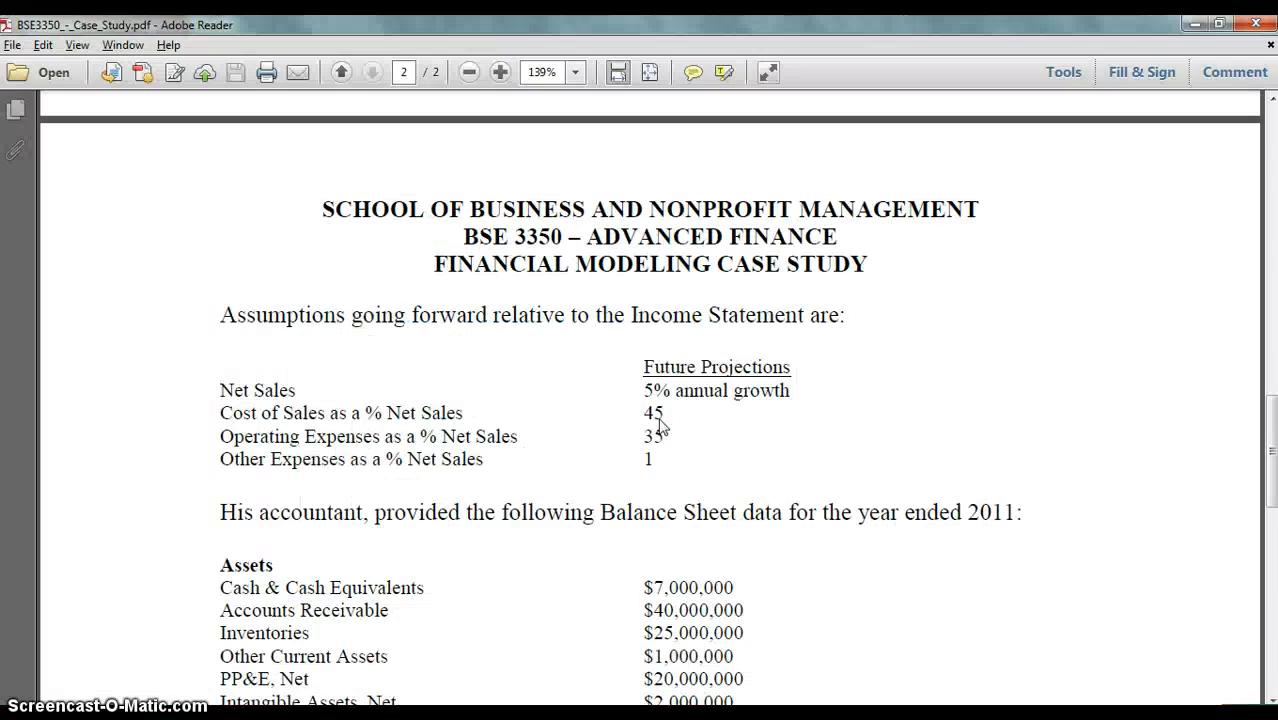
scroll(655, 415, down, 5)
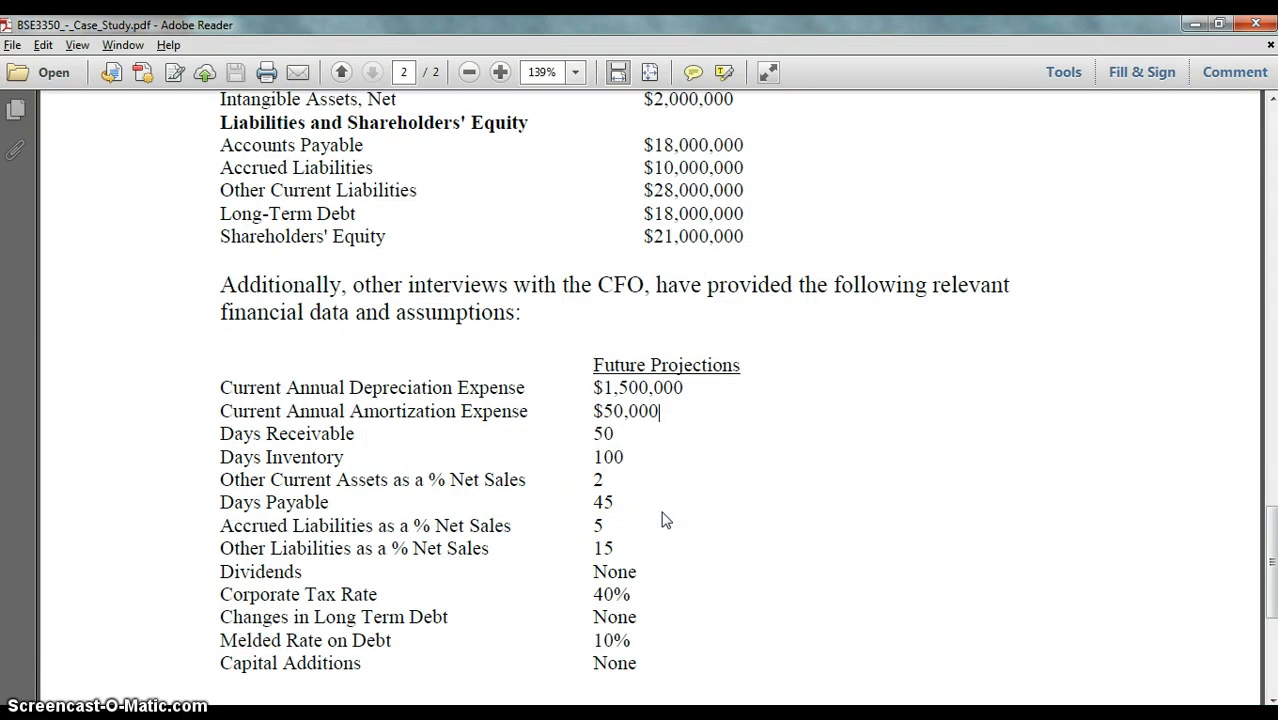
scroll(662, 520, down, 5)
scroll(665, 520, up, 8)
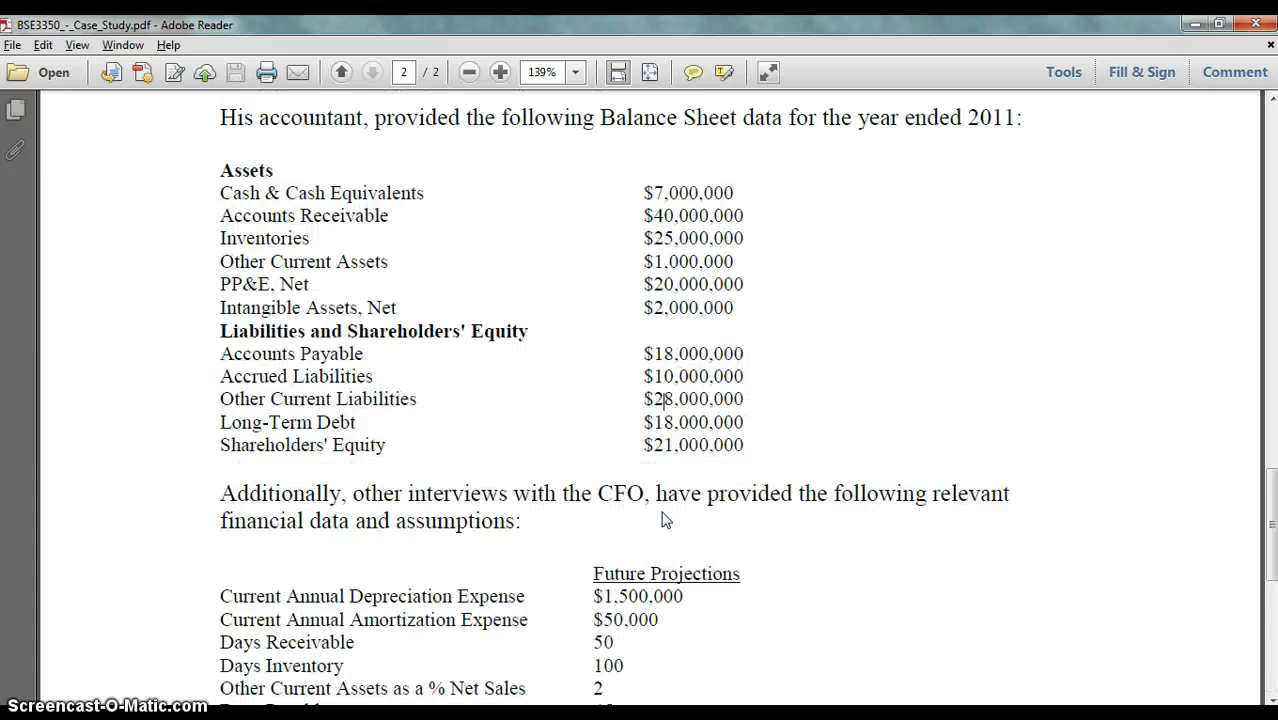
scroll(663, 515, down, 8)
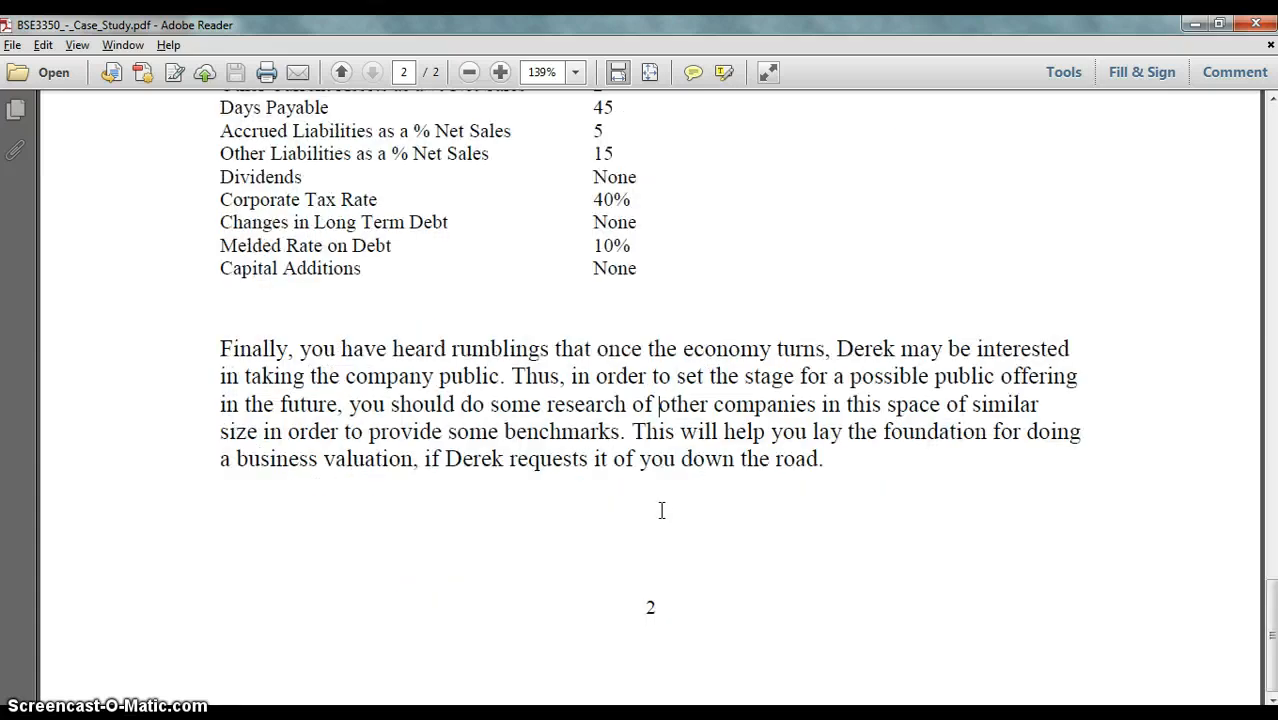
key(Up)
key(Up)
key(Up)
key(Up)
key(Up)
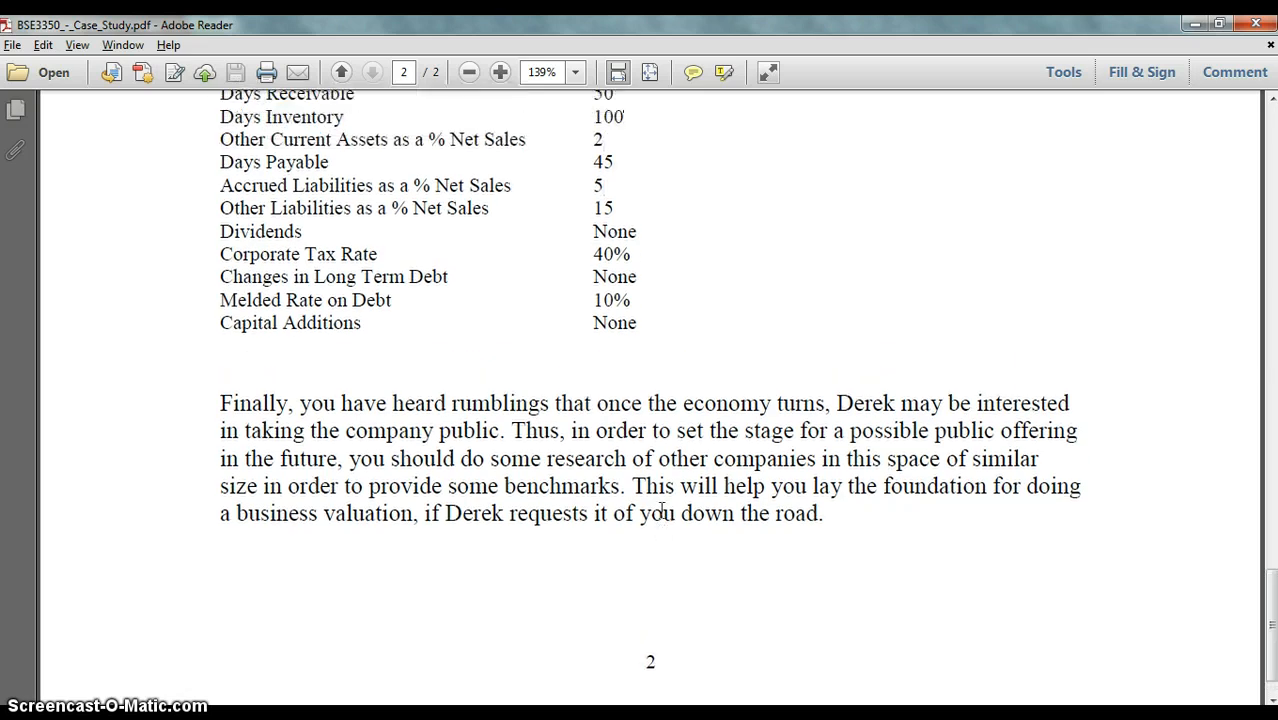
key(Up)
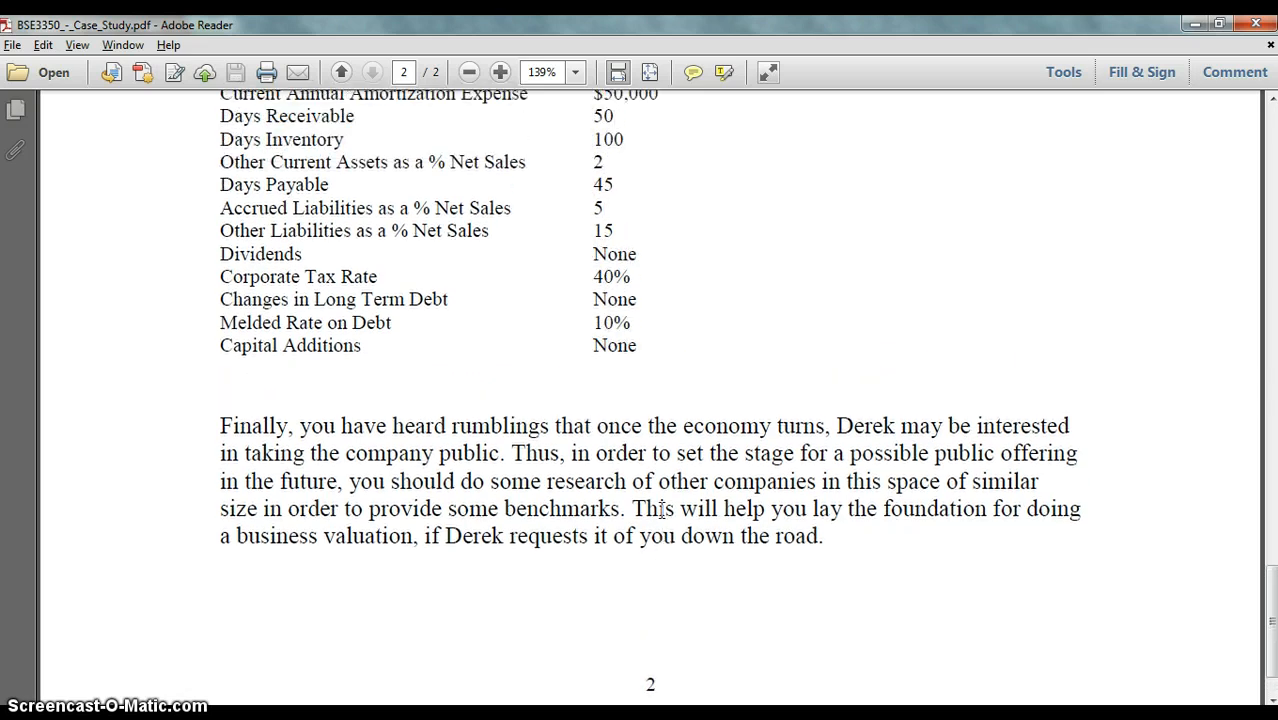
key(alt+Tab)
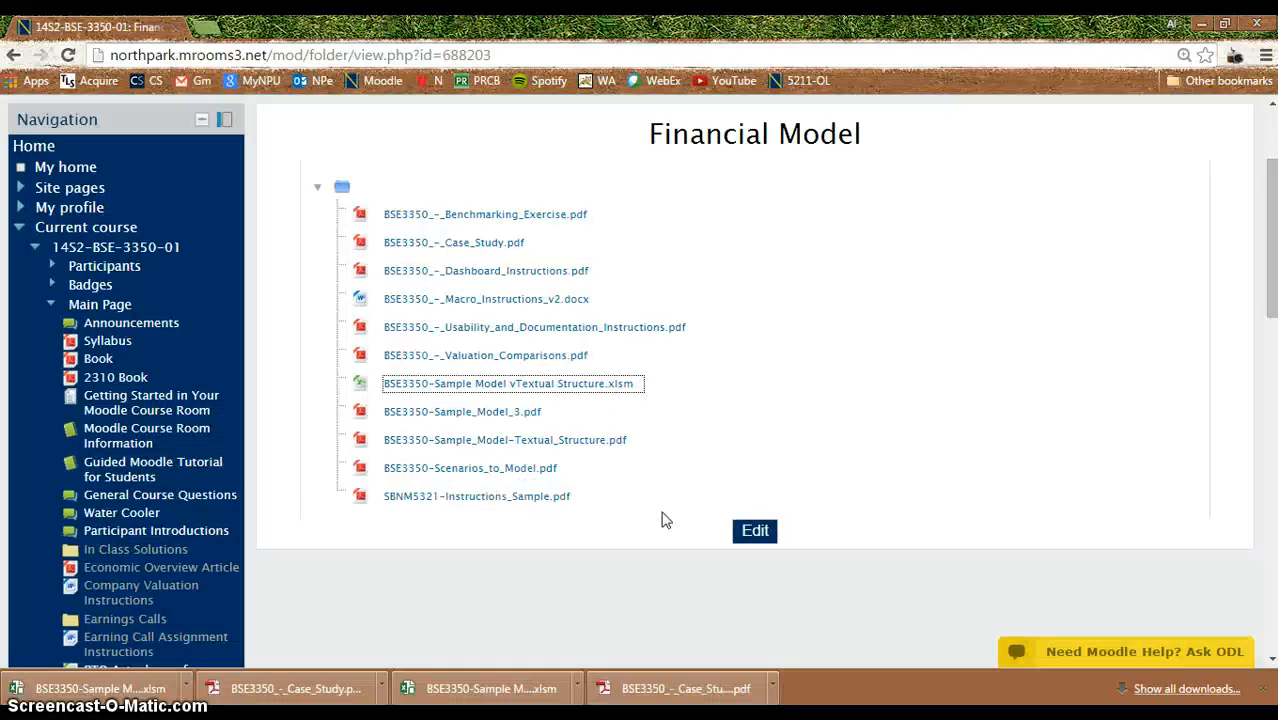
key(alt+Tab)
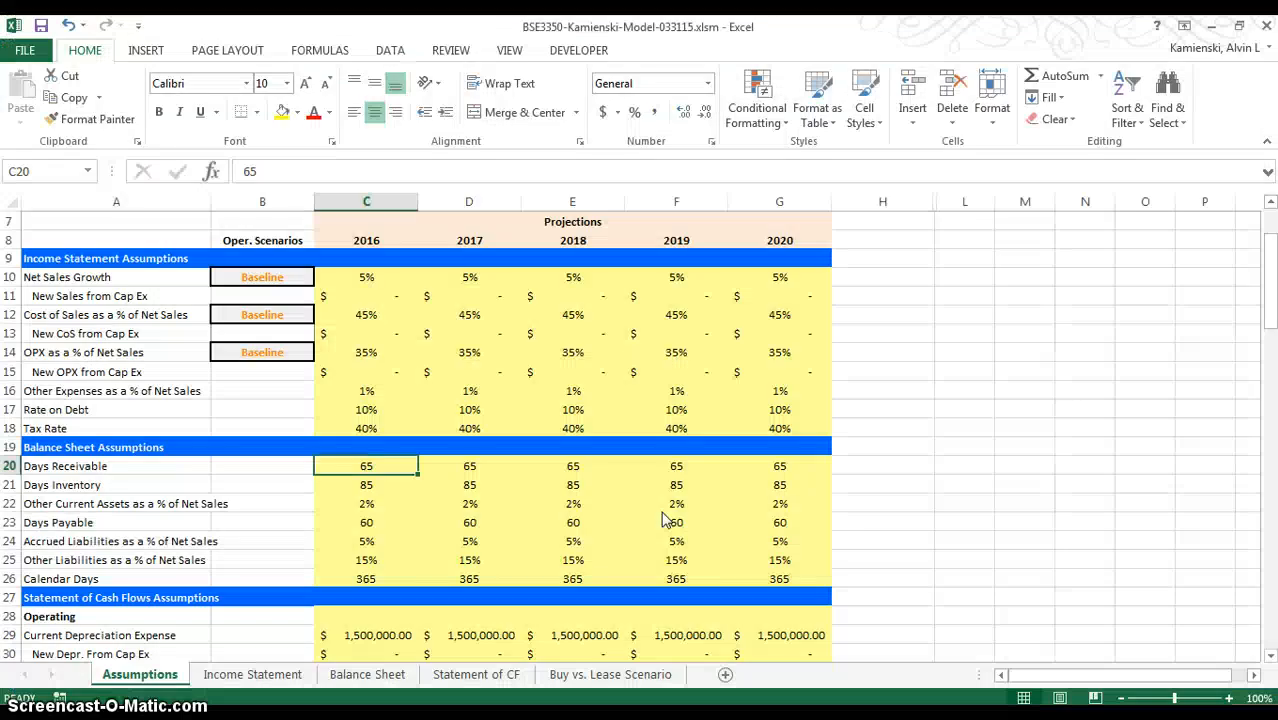
- Enter the 2016 balance sheet assumptions: 50 days receivable in C20, 100 days inventory in C21 and 45 days payable in C23
text(50)
key(Return)
text(1)
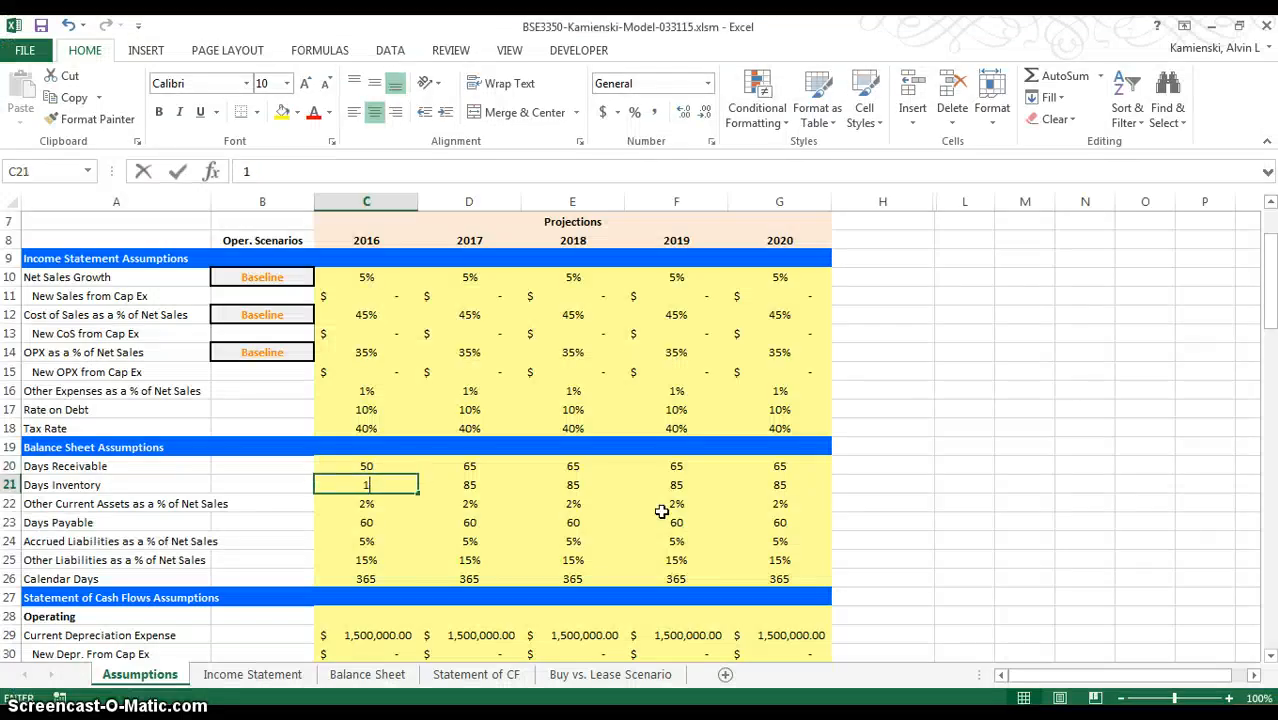
text(00)
key(Return)
key(Return)
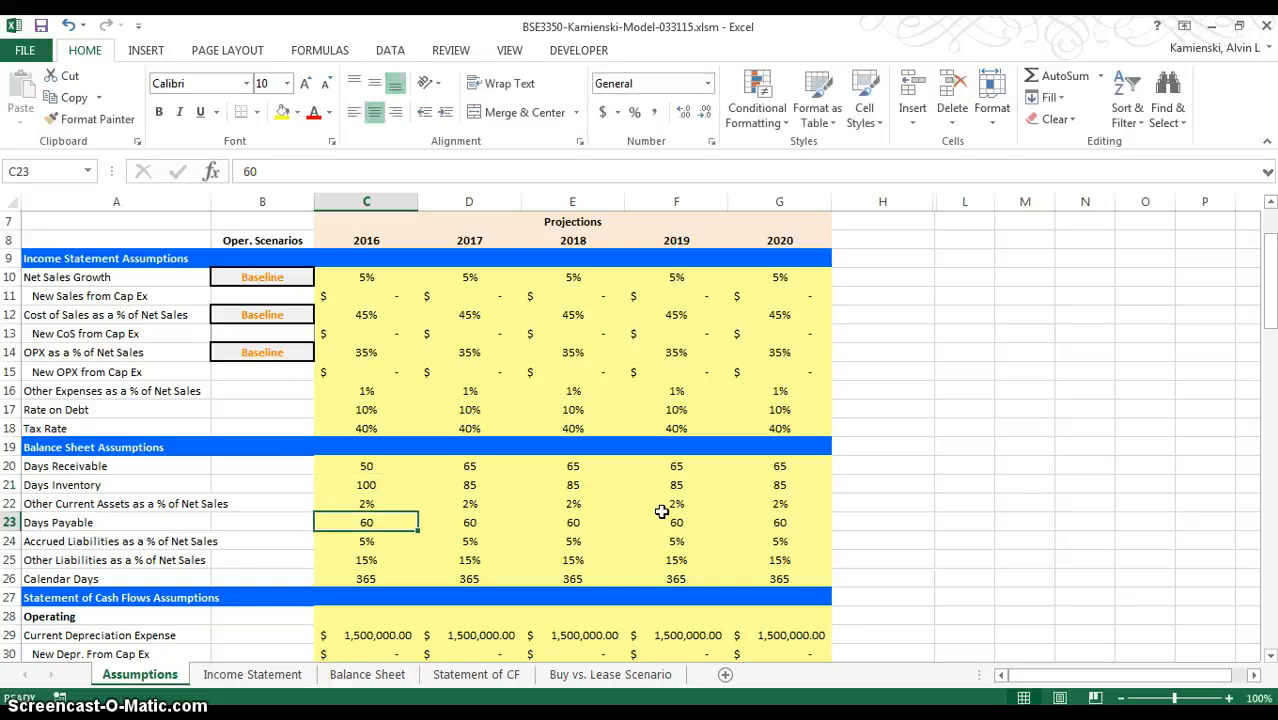
text(45)
key(Return)
- Copy the 2016 values in C20:C23 across the remaining projection years through column G
key(Up)
key(Up)
key(Up)
key(Up)
key(Up)
key(Down)
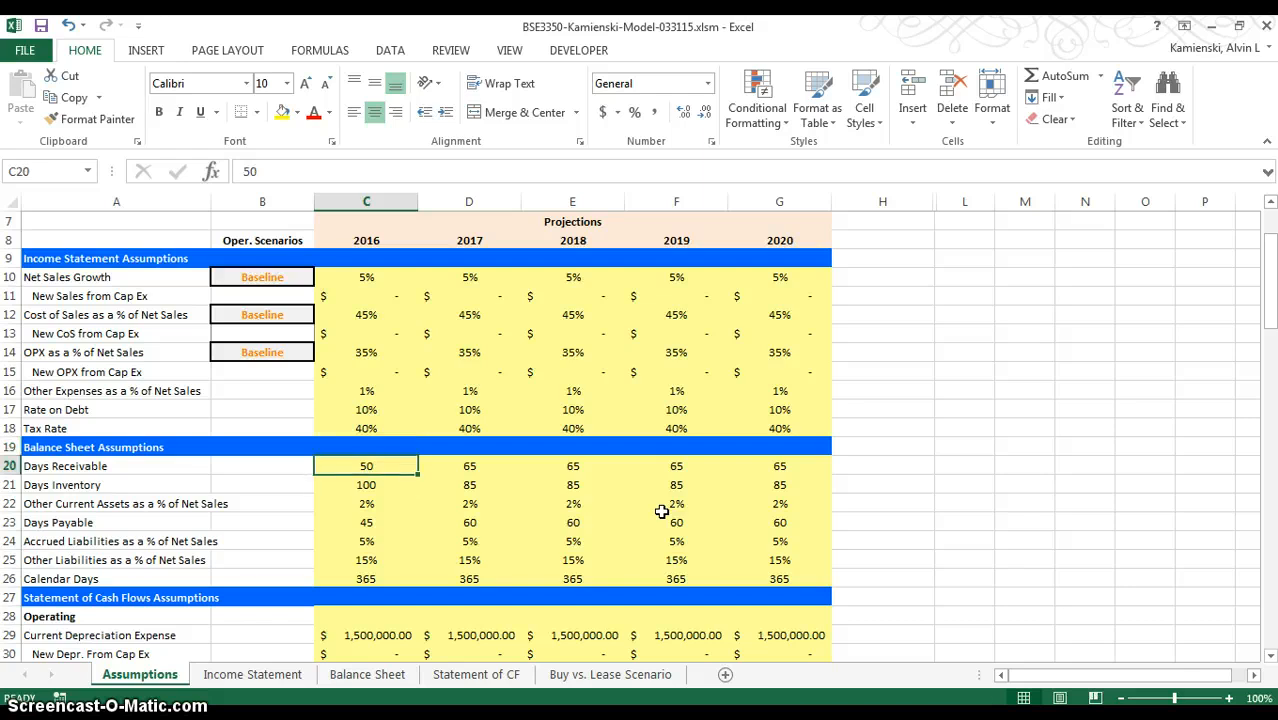
key(shift+Down)
key(shift+Down)
key(shift+Down)
key(ctrl+c)
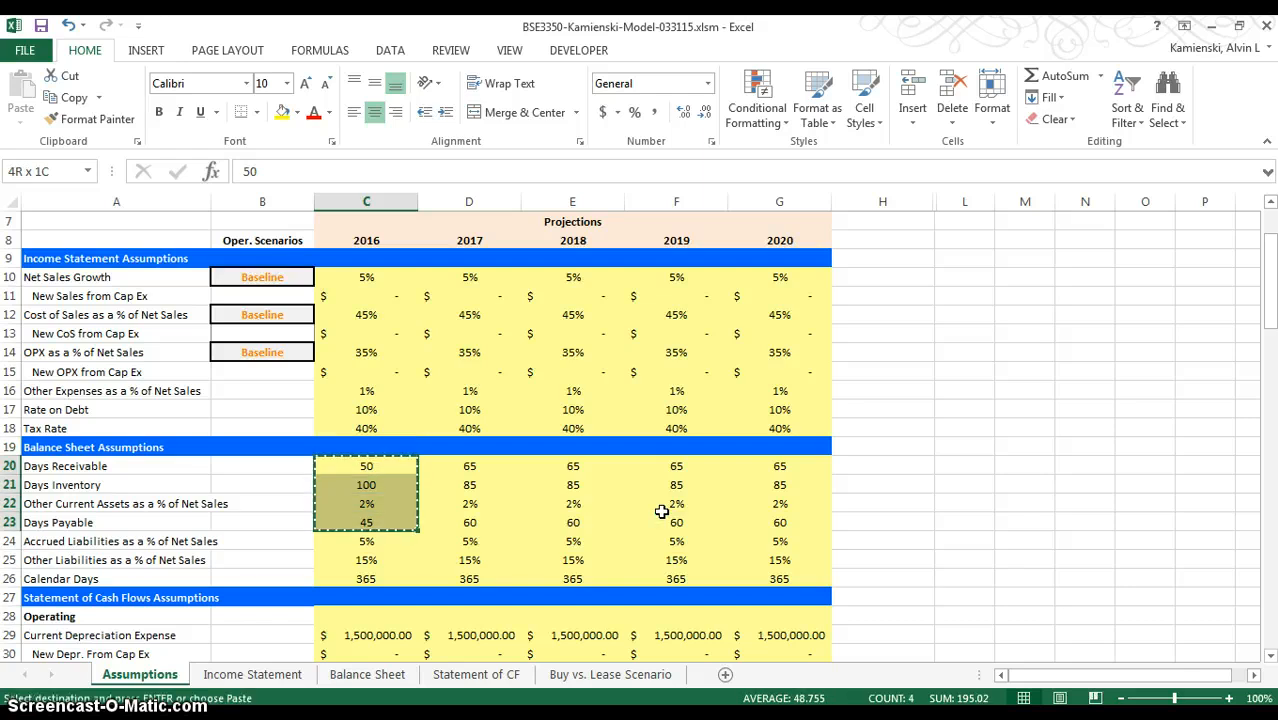
key(shift+Right)
key(shift+Right)
key(shift+Right)
key(shift+Right)
key(ctrl+v)
key(Escape)
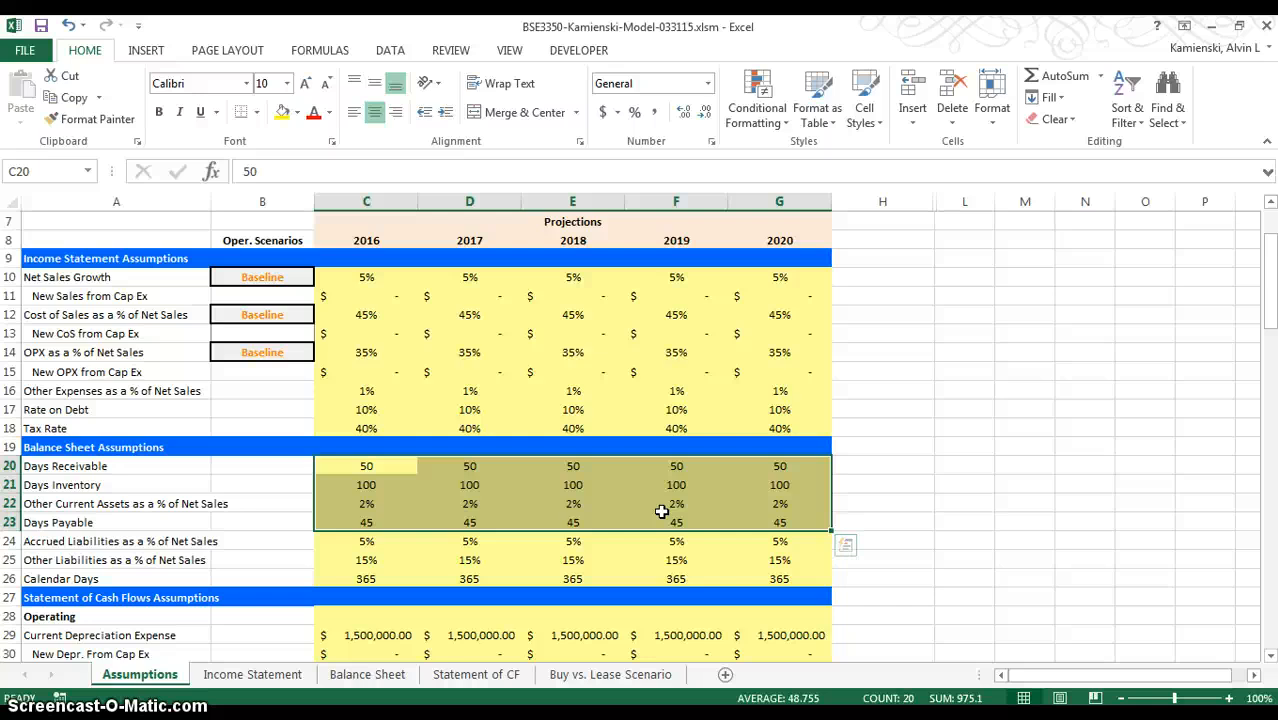
- Hide column B, which holds the operating scenarios, on the Assumptions sheet
key(Up)
key(Up)
key(Up)
key(Up)
key(Up)
key(Up)
key(Up)
key(Up)
key(Up)
key(Up)
key(Up)
key(Up)
key(Up)
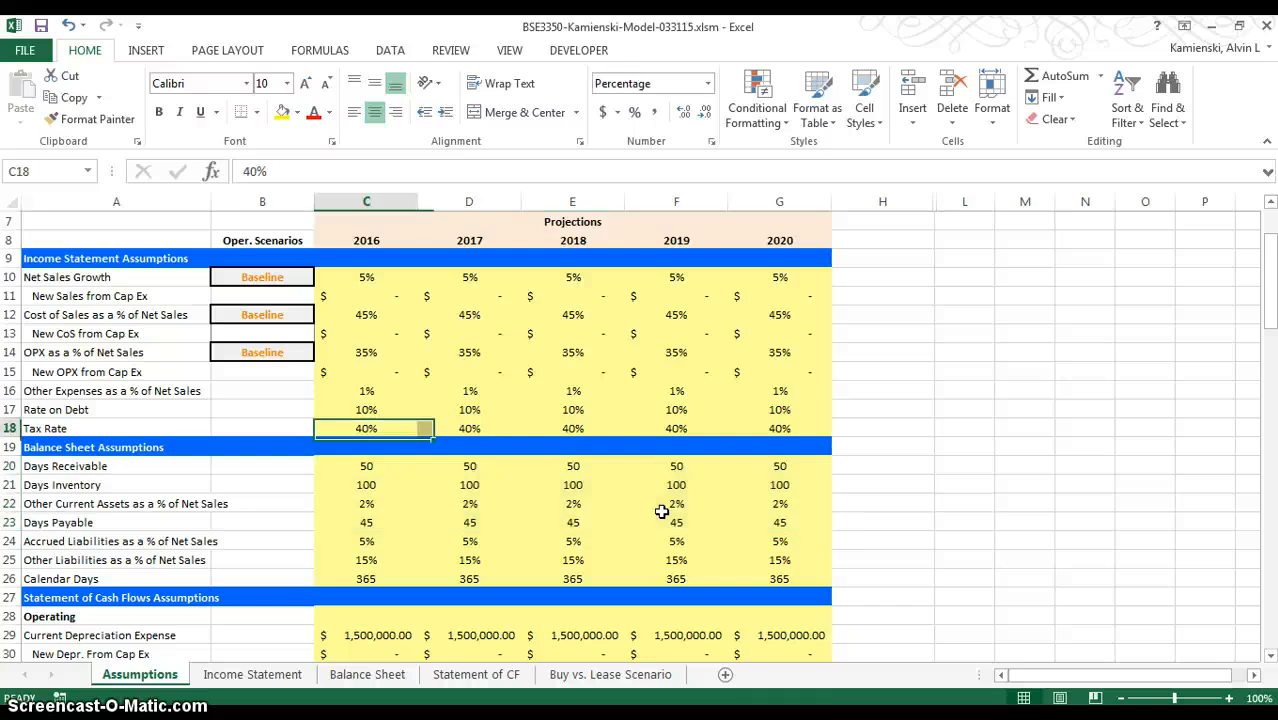
key(Left)
key(Left)
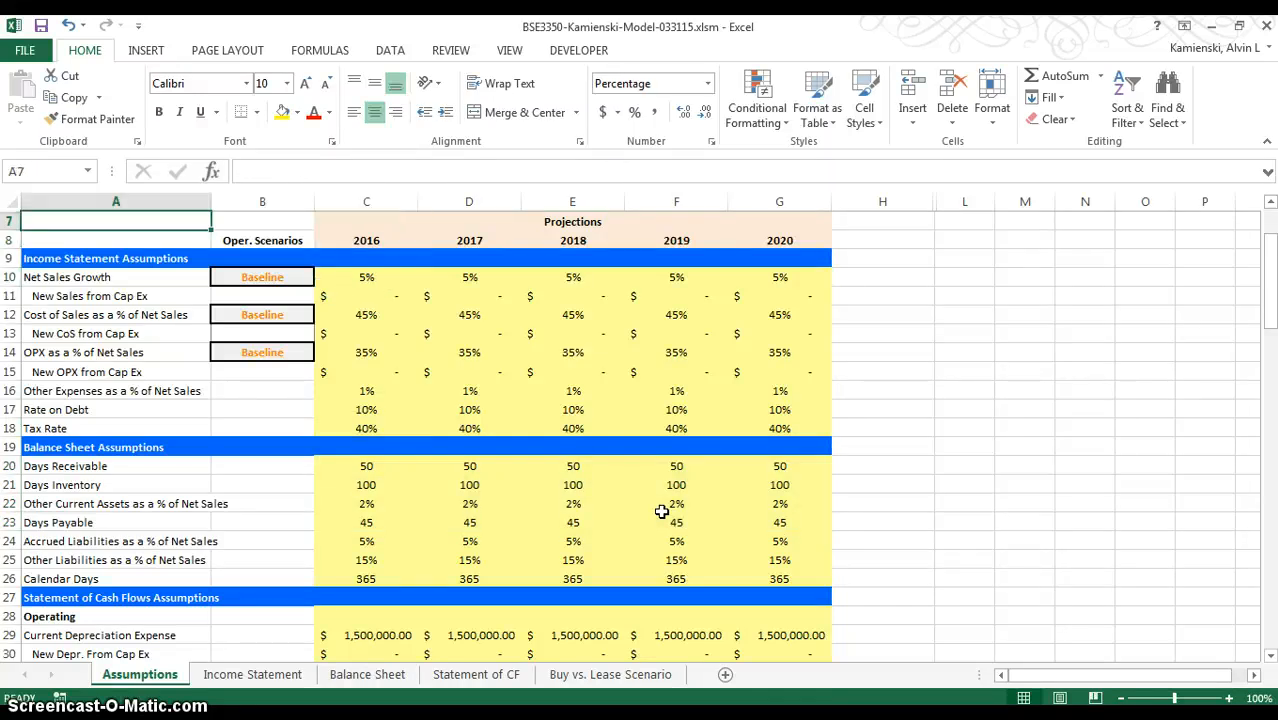
key(Right)
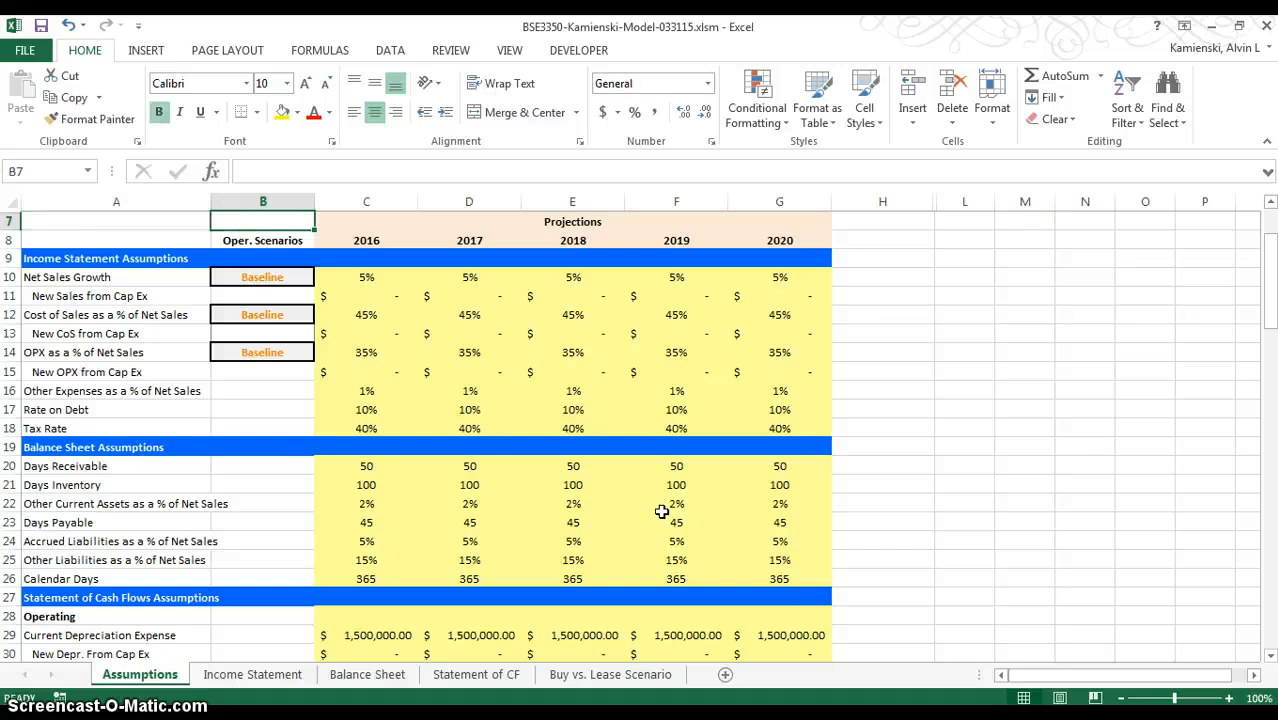
key(alt)
key(h)
key(o)
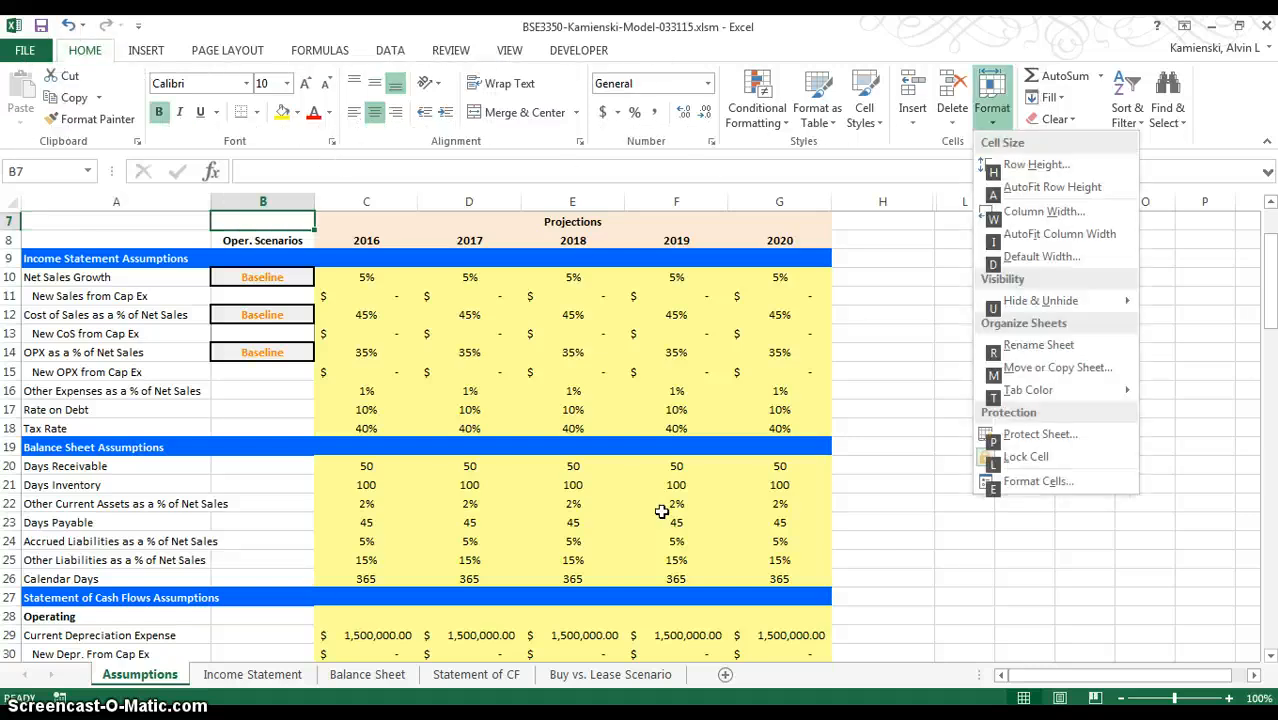
key(u)
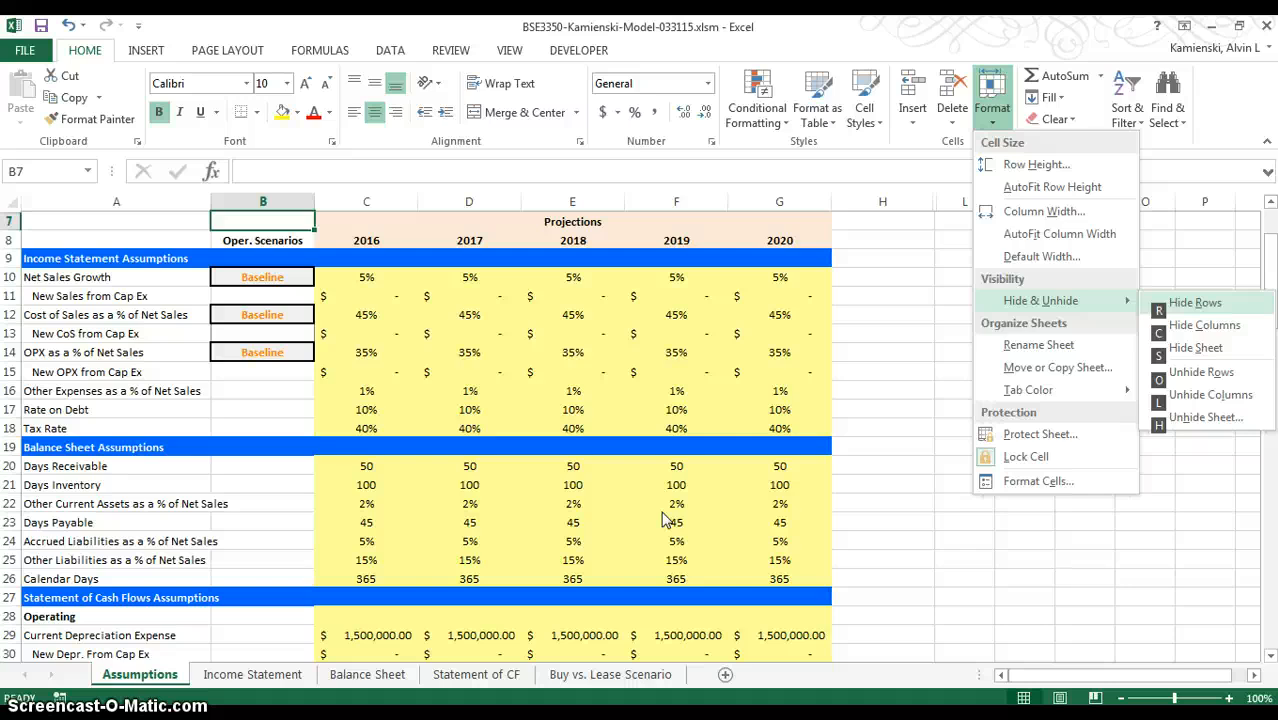
key(c)
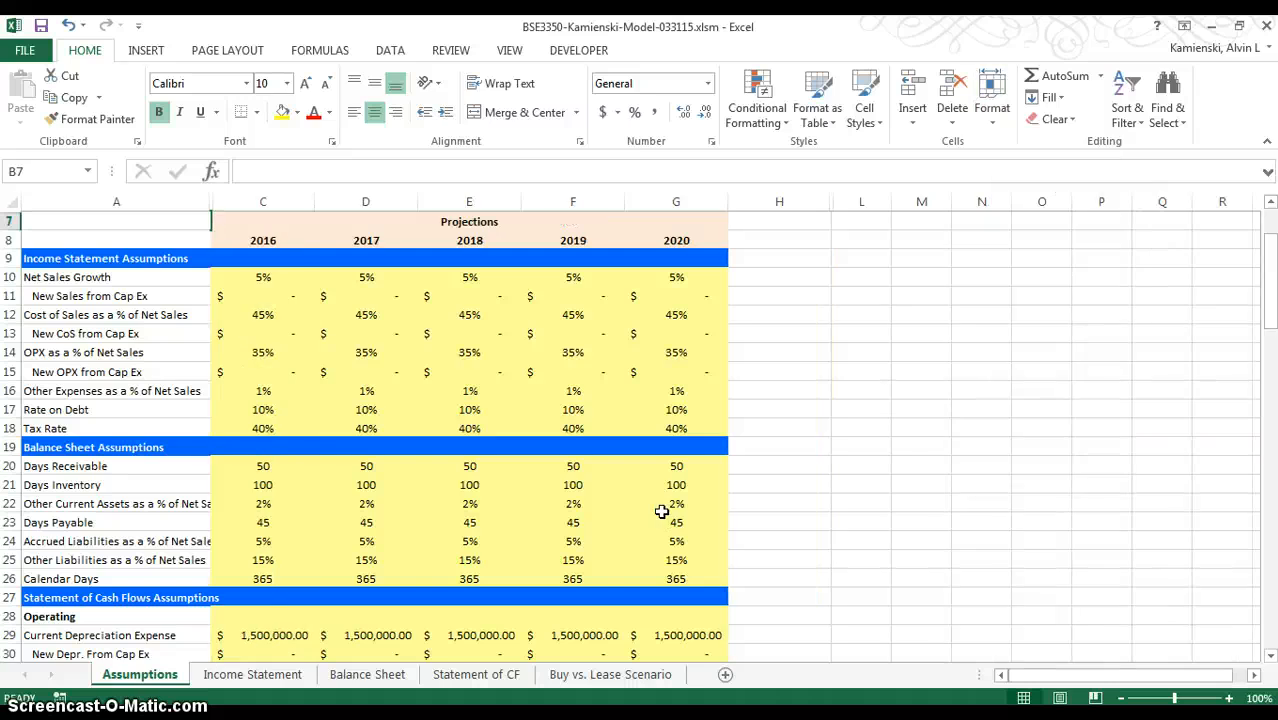
key(Left)
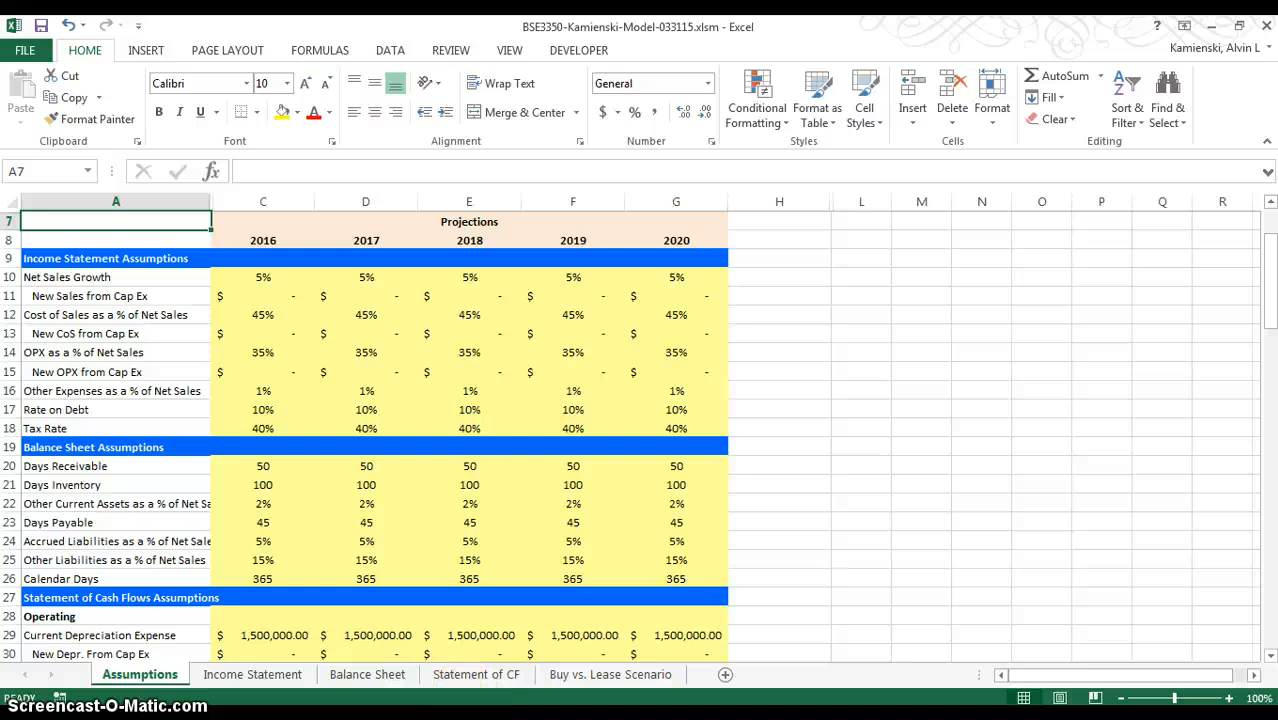
- Change the actual year heading in B10 of the Income Statement sheet to 2015, and clear the stray 2015 from B11
key(ctrl+Page_Down)
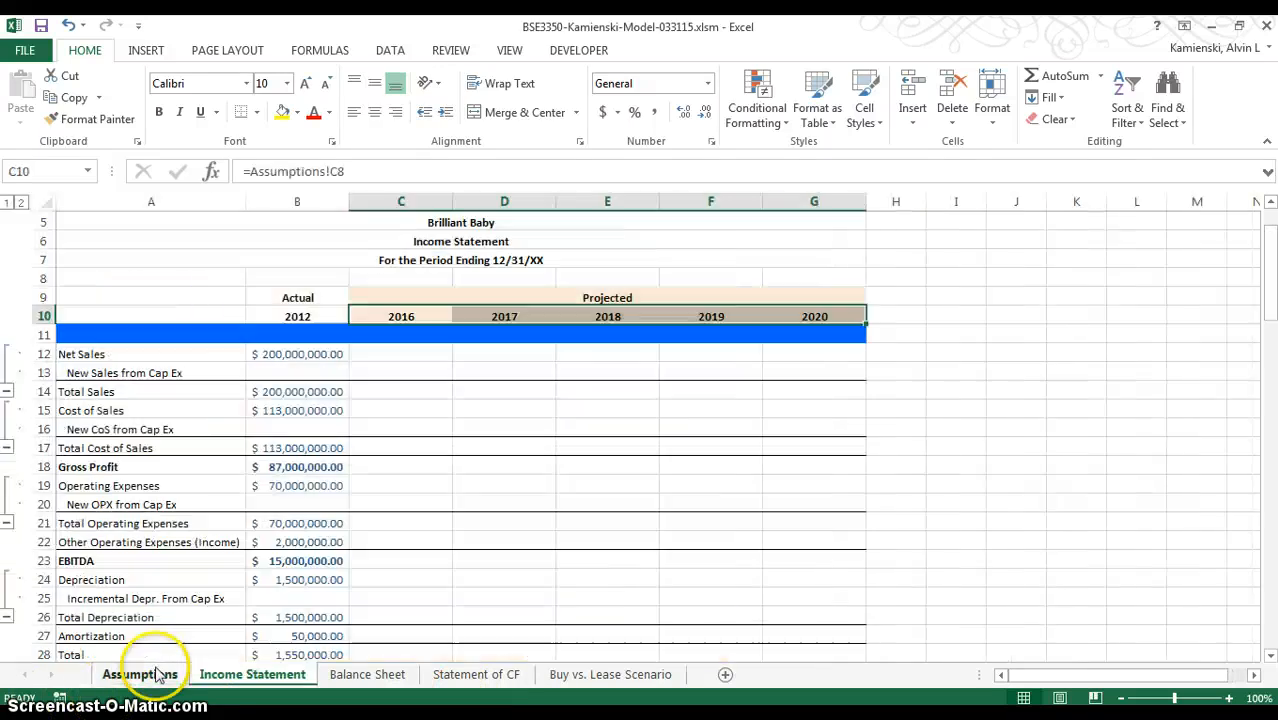
key(Left)
key(Down)
key(Down)
key(Up)
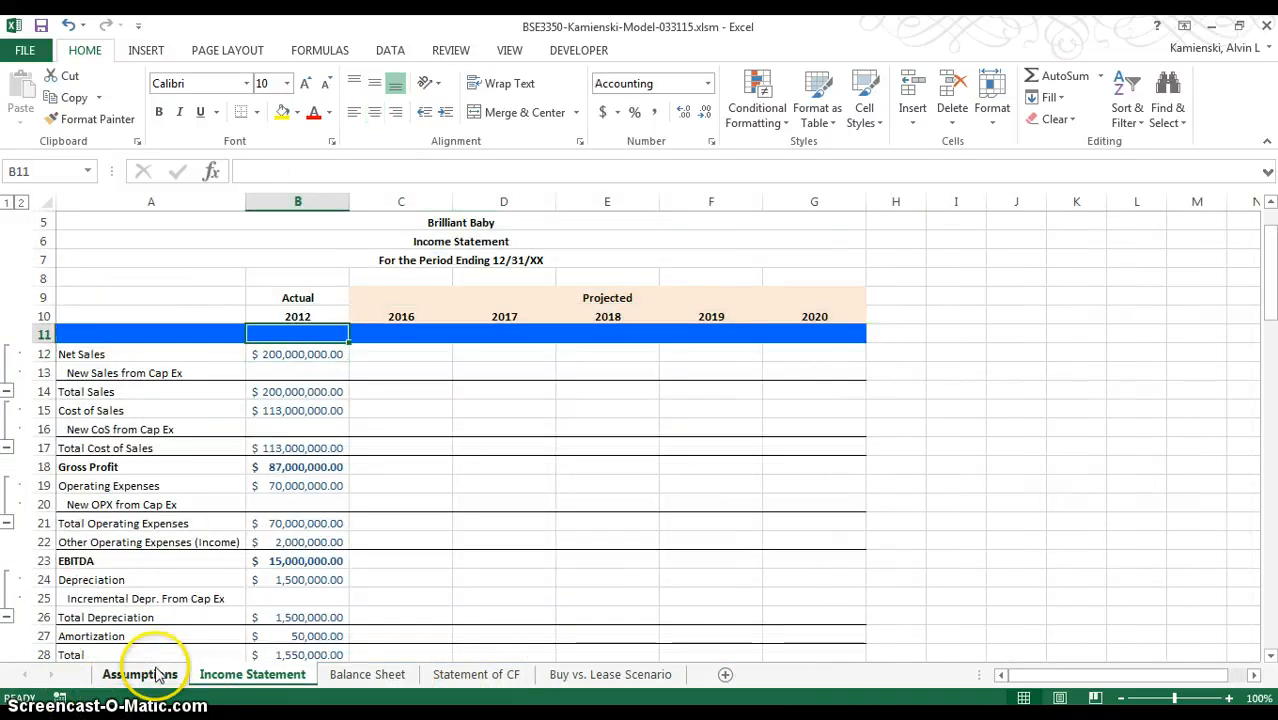
text(2015)
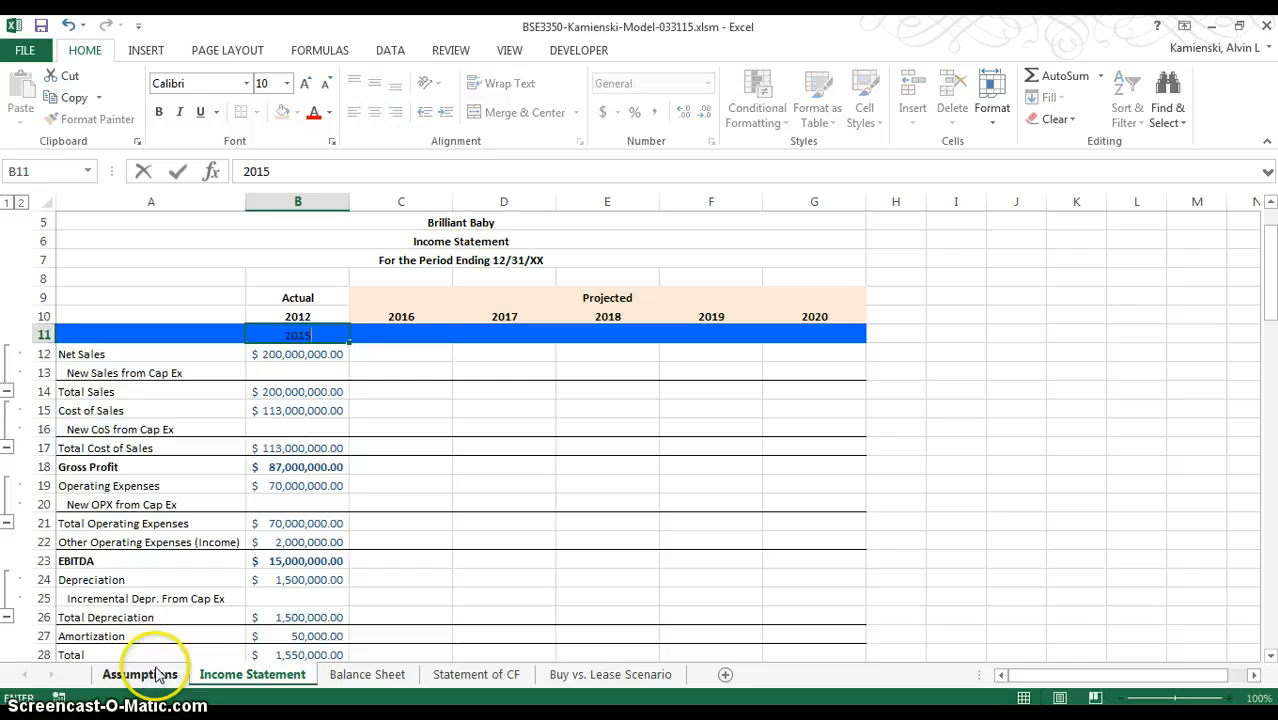
key(Up)
text(201)
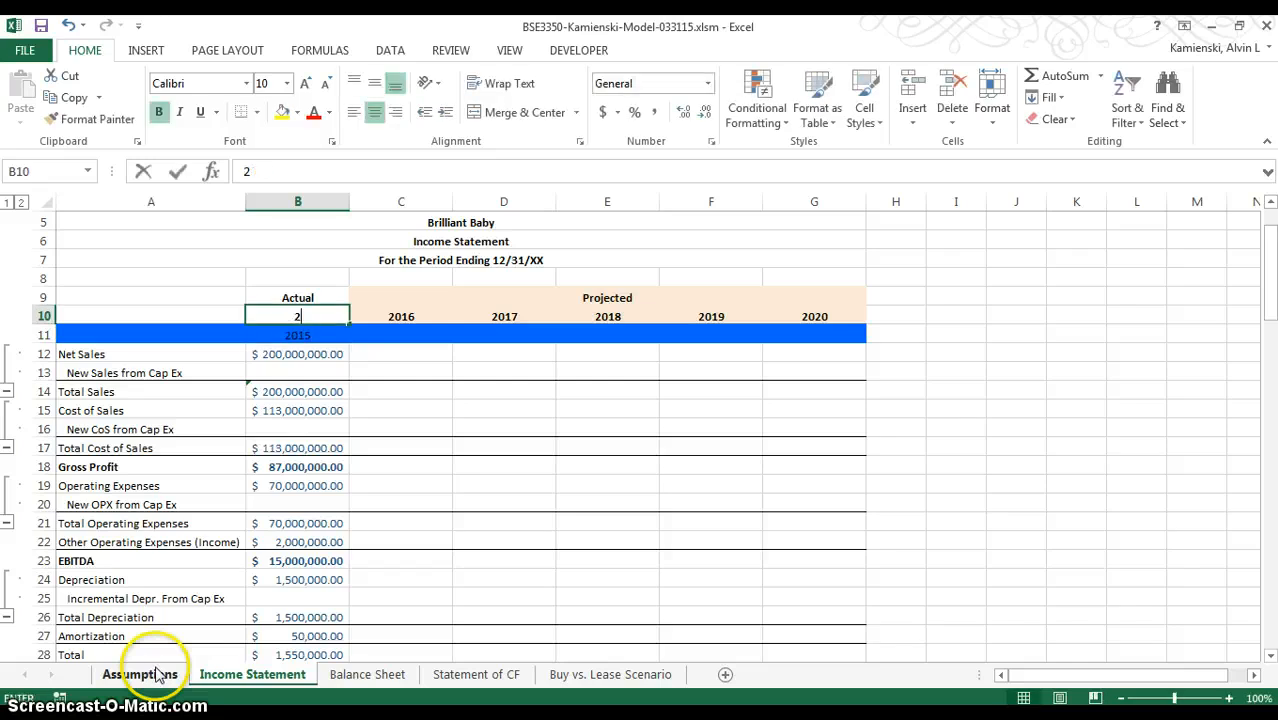
text(5)
key(Return)
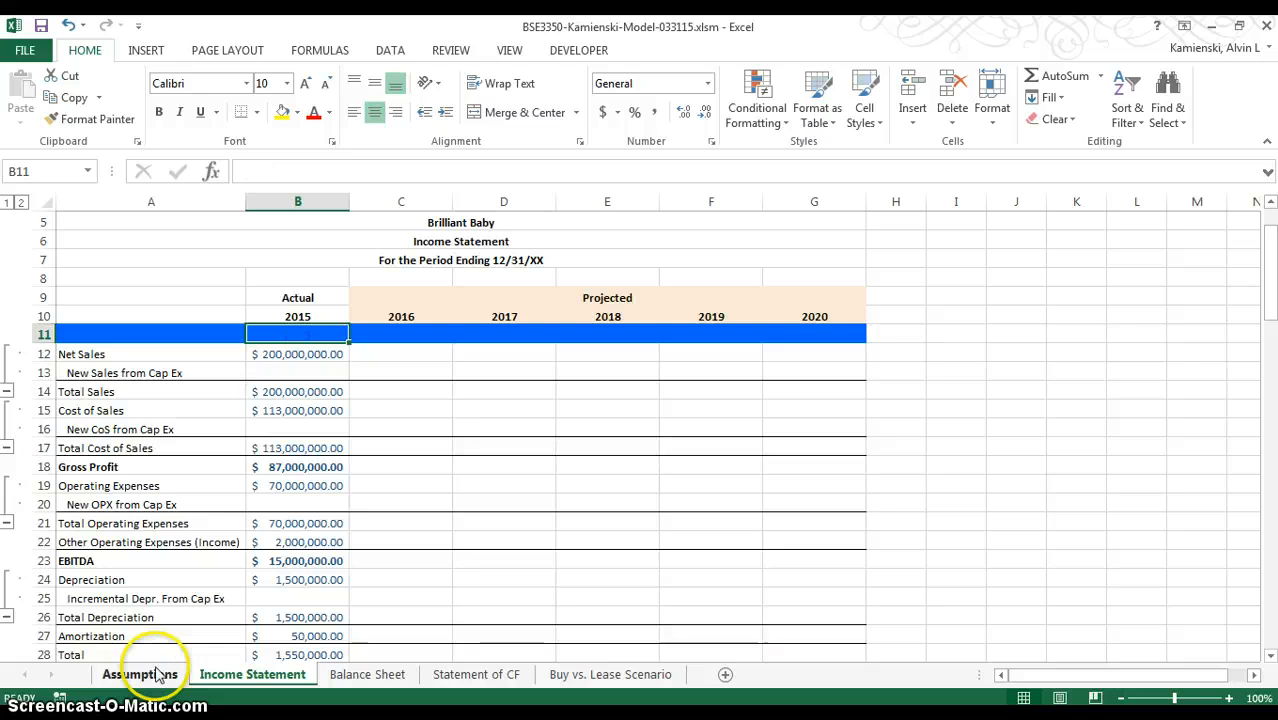
- Delete the Profit Margin row below Net Income, row 35, from the Income Statement sheet
key(Return)
key(Down)
key(Down)
key(Down)
key(Down)
key(Down)
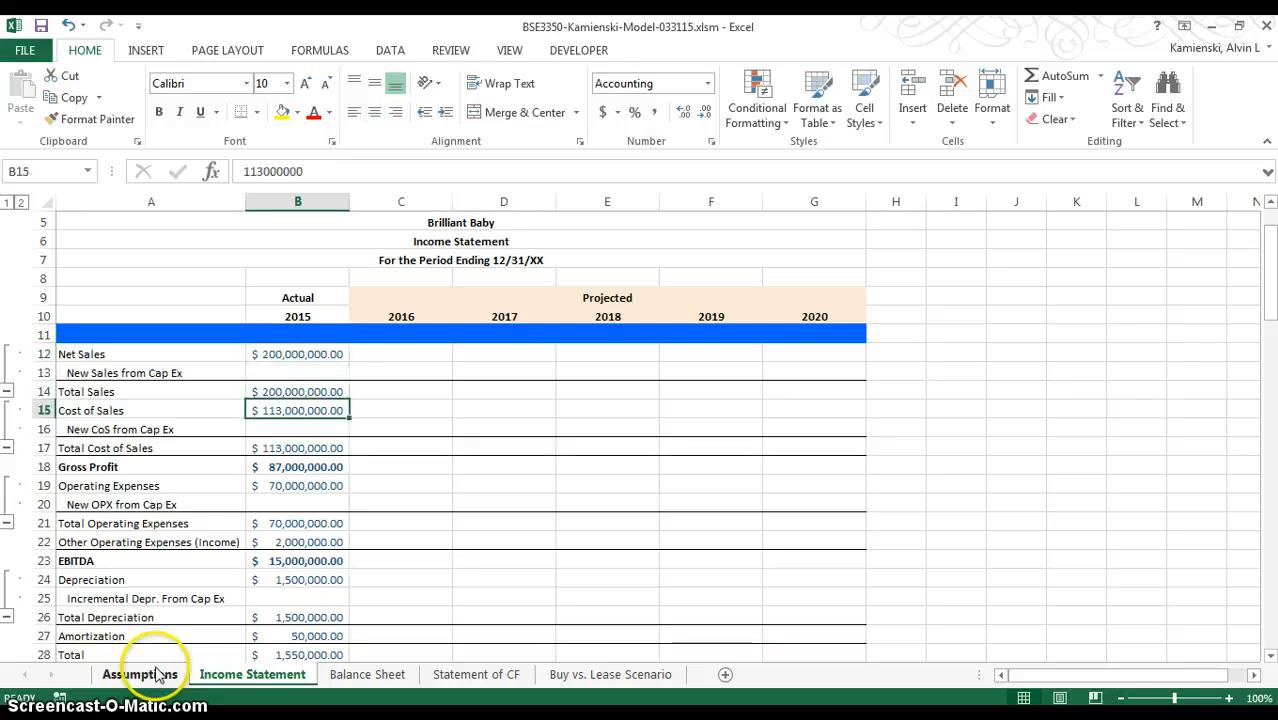
key(Down)
key(Down)
key(Down)
key(Down)
key(Down)
key(Down)
key(Down)
key(Down)
key(Down)
key(Down)
key(Down)
key(Down)
key(Down)
key(Down)
key(Down)
key(Down)
key(Down)
key(Down)
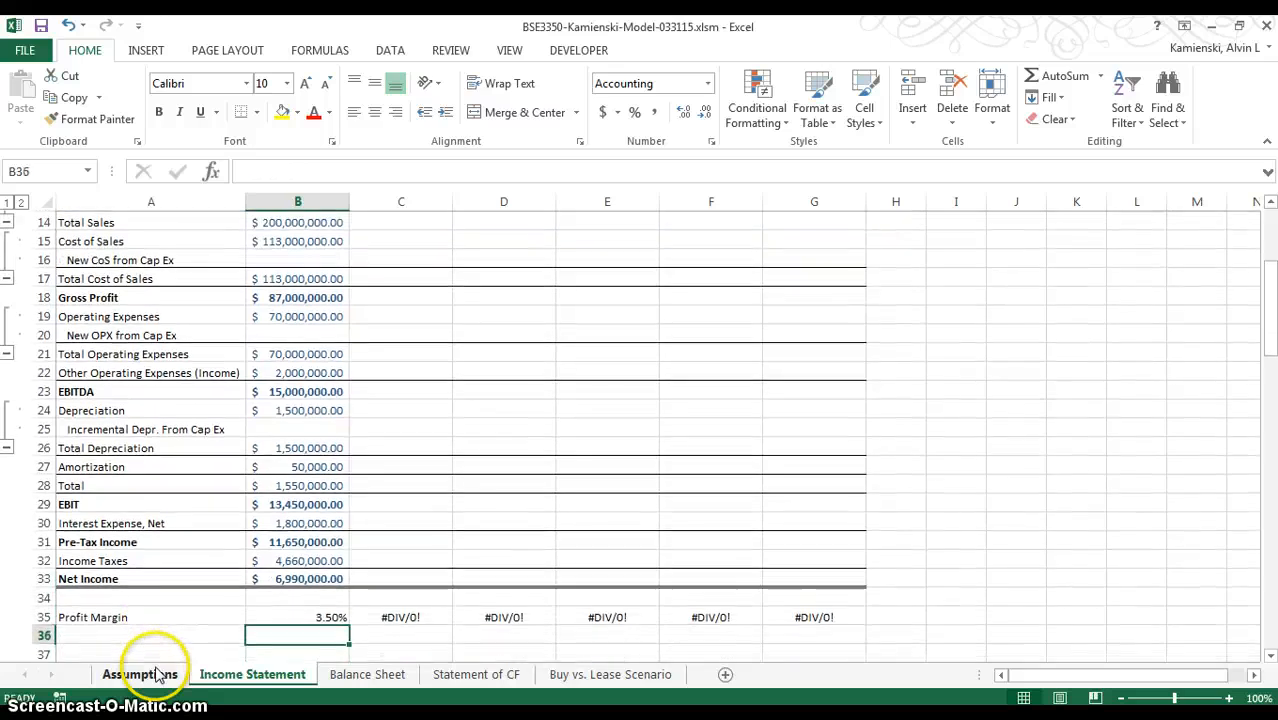
key(alt+h)
key(d)
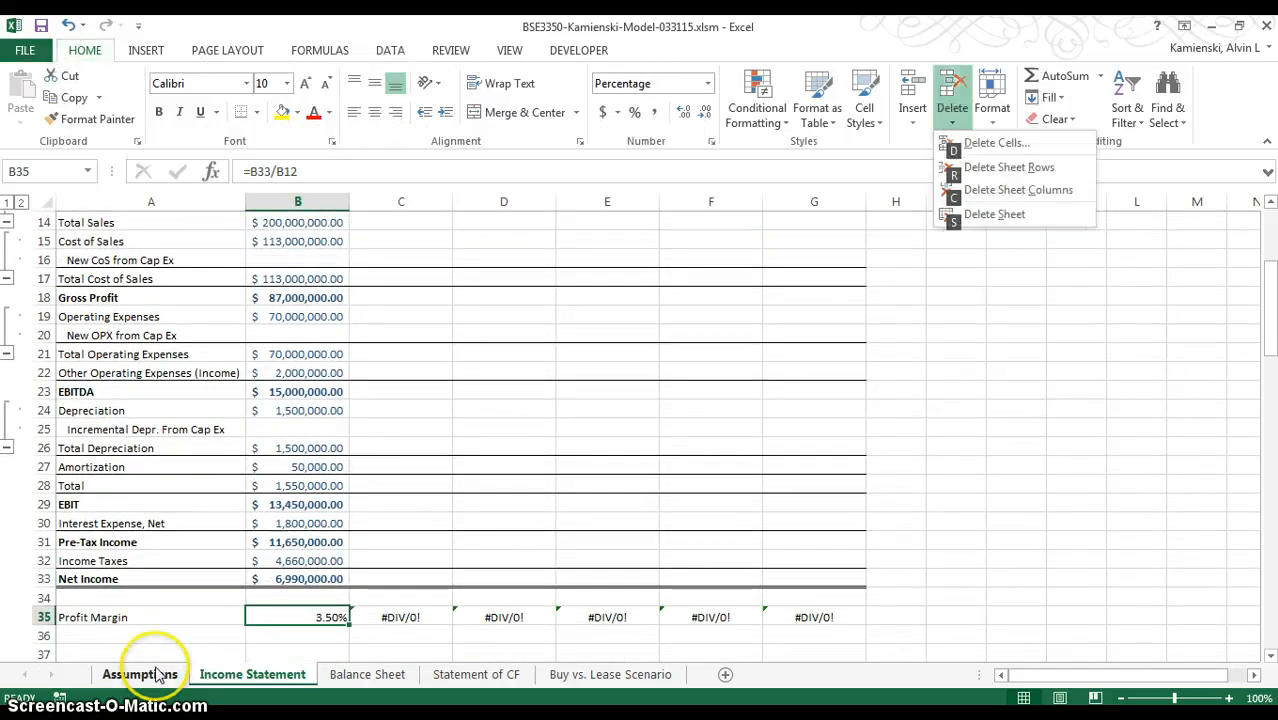
key(r)
key(Left)
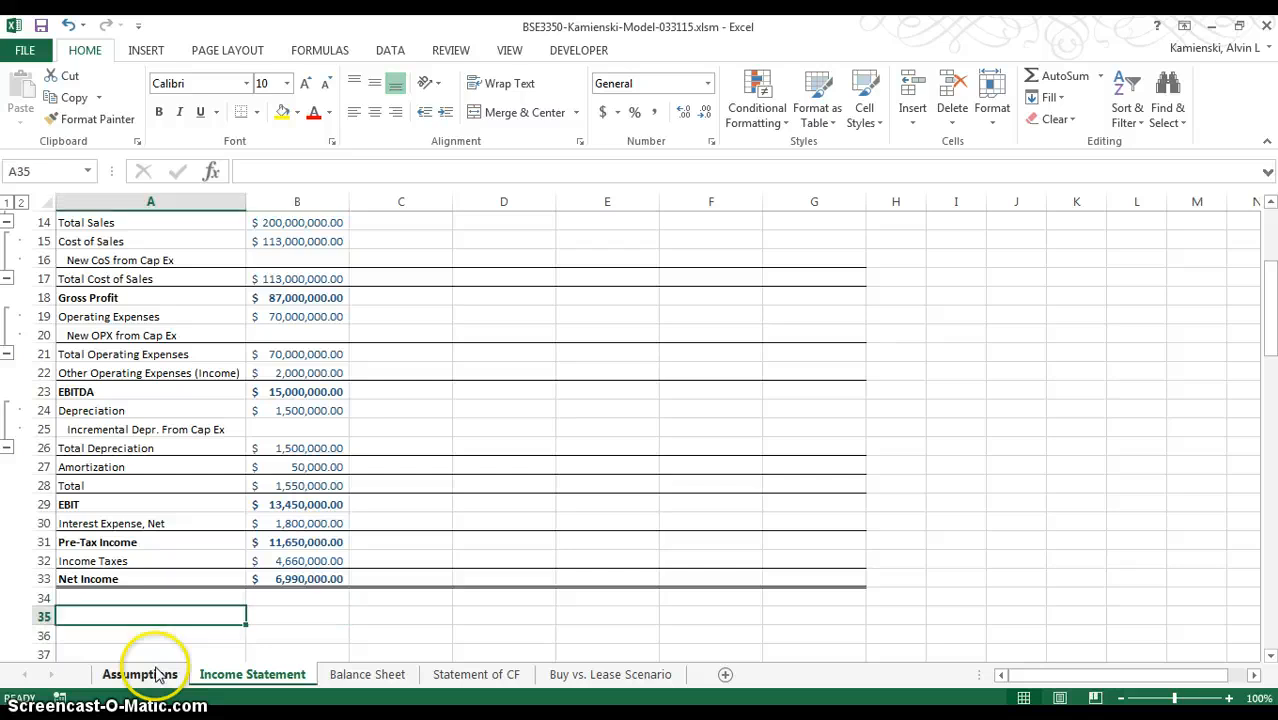
- Go back to the top of the Income Statement, and look over the Balance Sheet and Statement of CF sheets from their titles in A5
key(ctrl+Up)
key(ctrl+Up)
key(ctrl+Up)
key(ctrl+Page_Down)
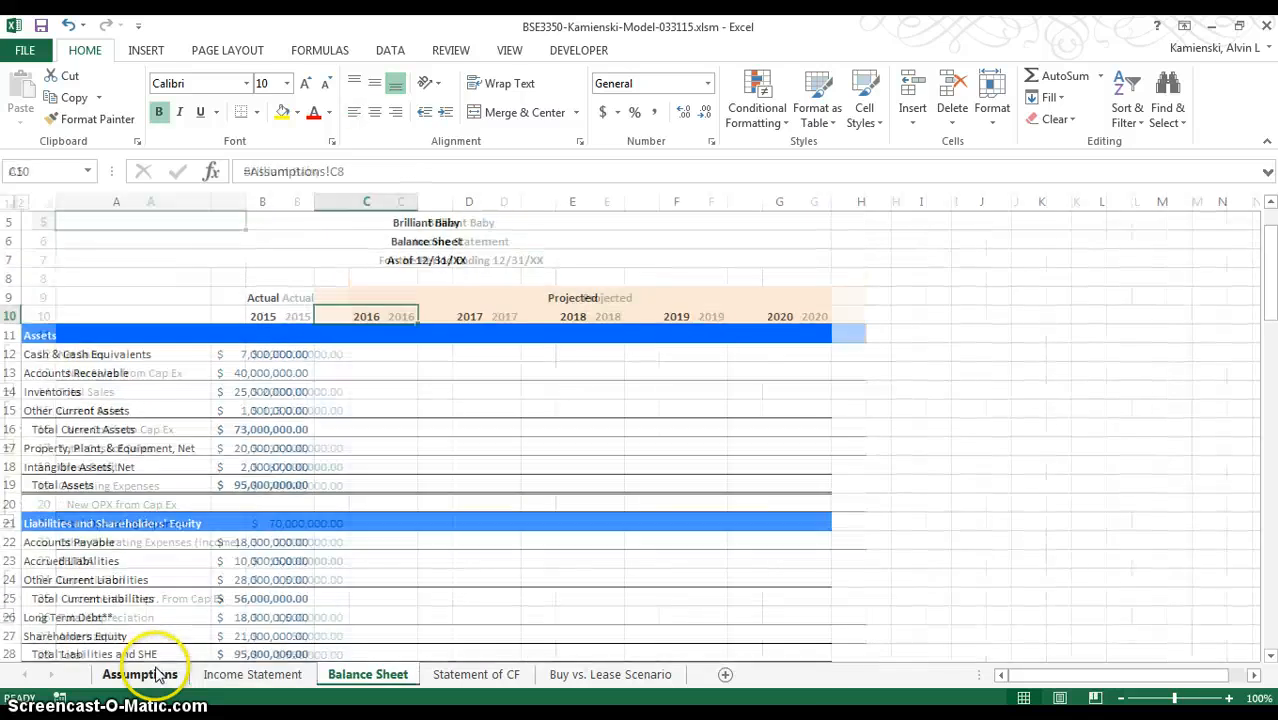
key(Up)
key(ctrl+Up)
key(ctrl+Left)
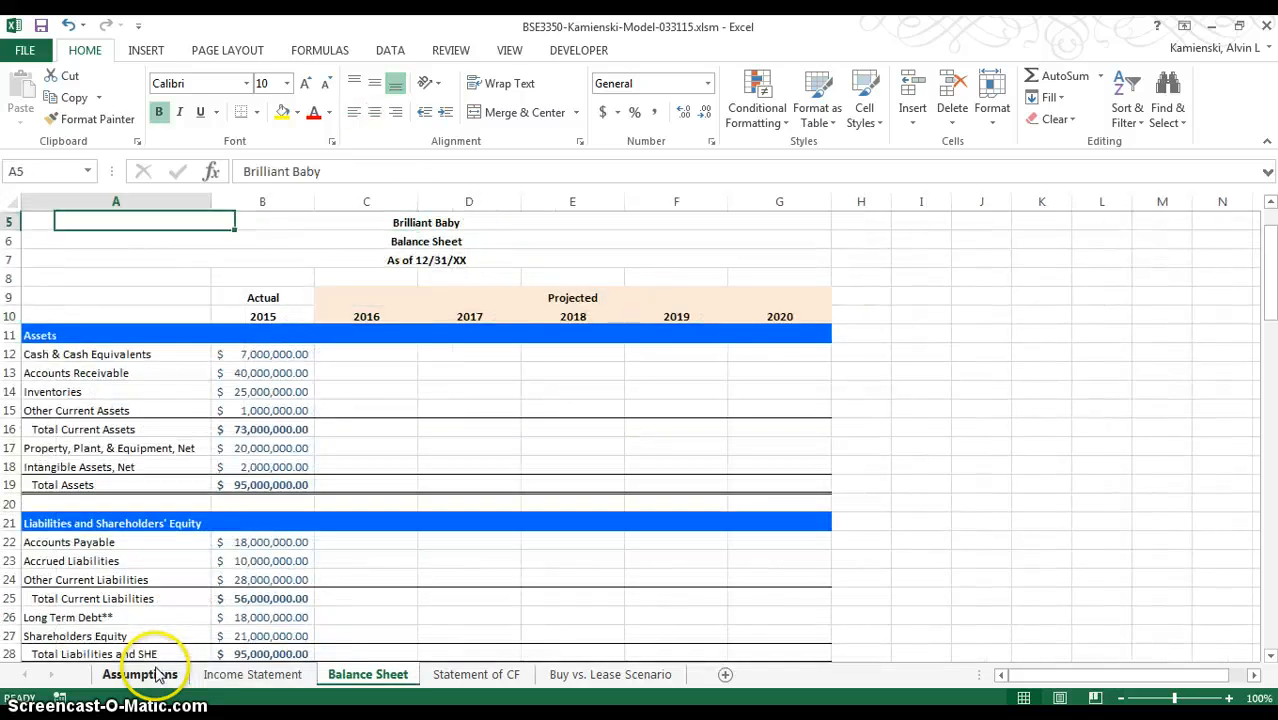
key(ctrl+Page_Down)
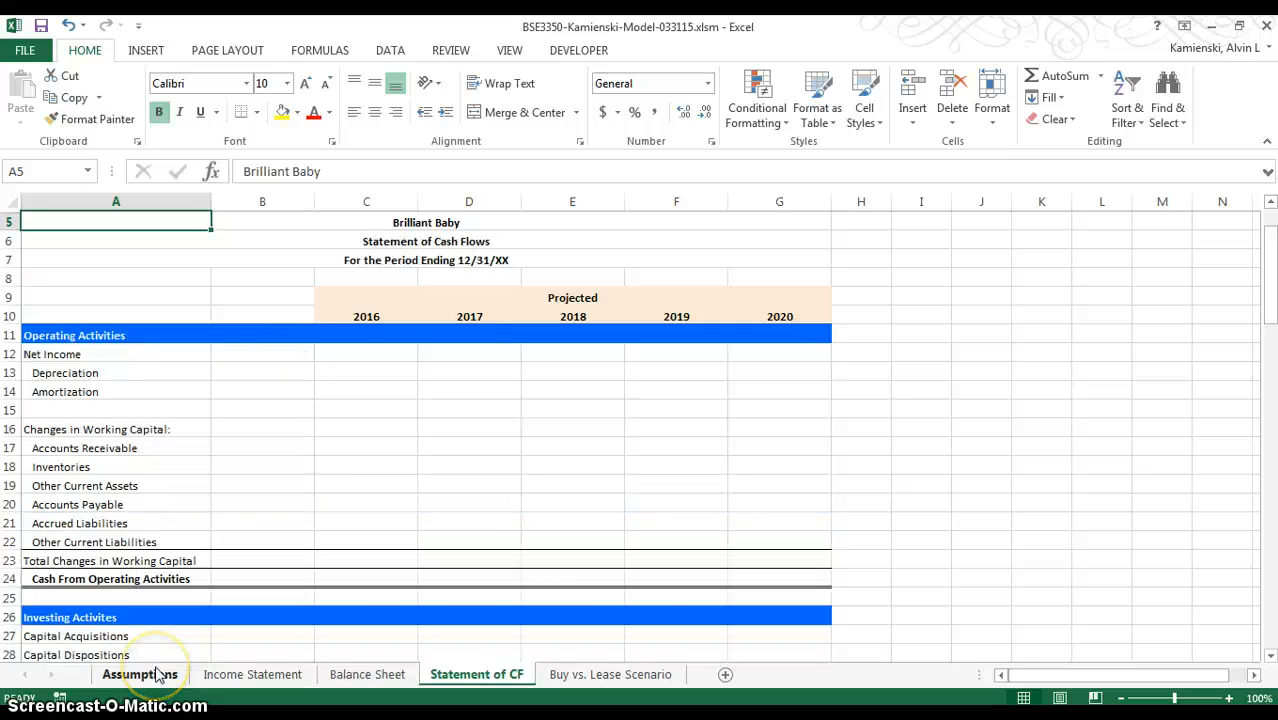
key(Page_Down)
key(Page_Up)
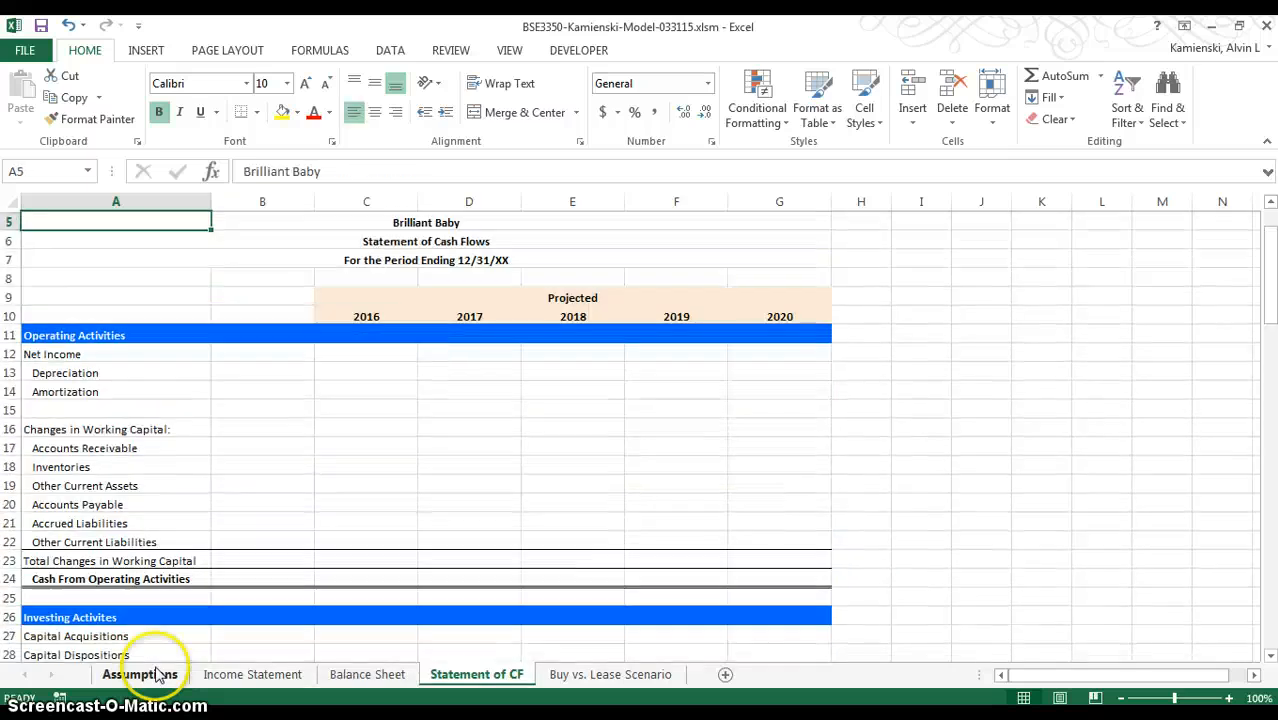